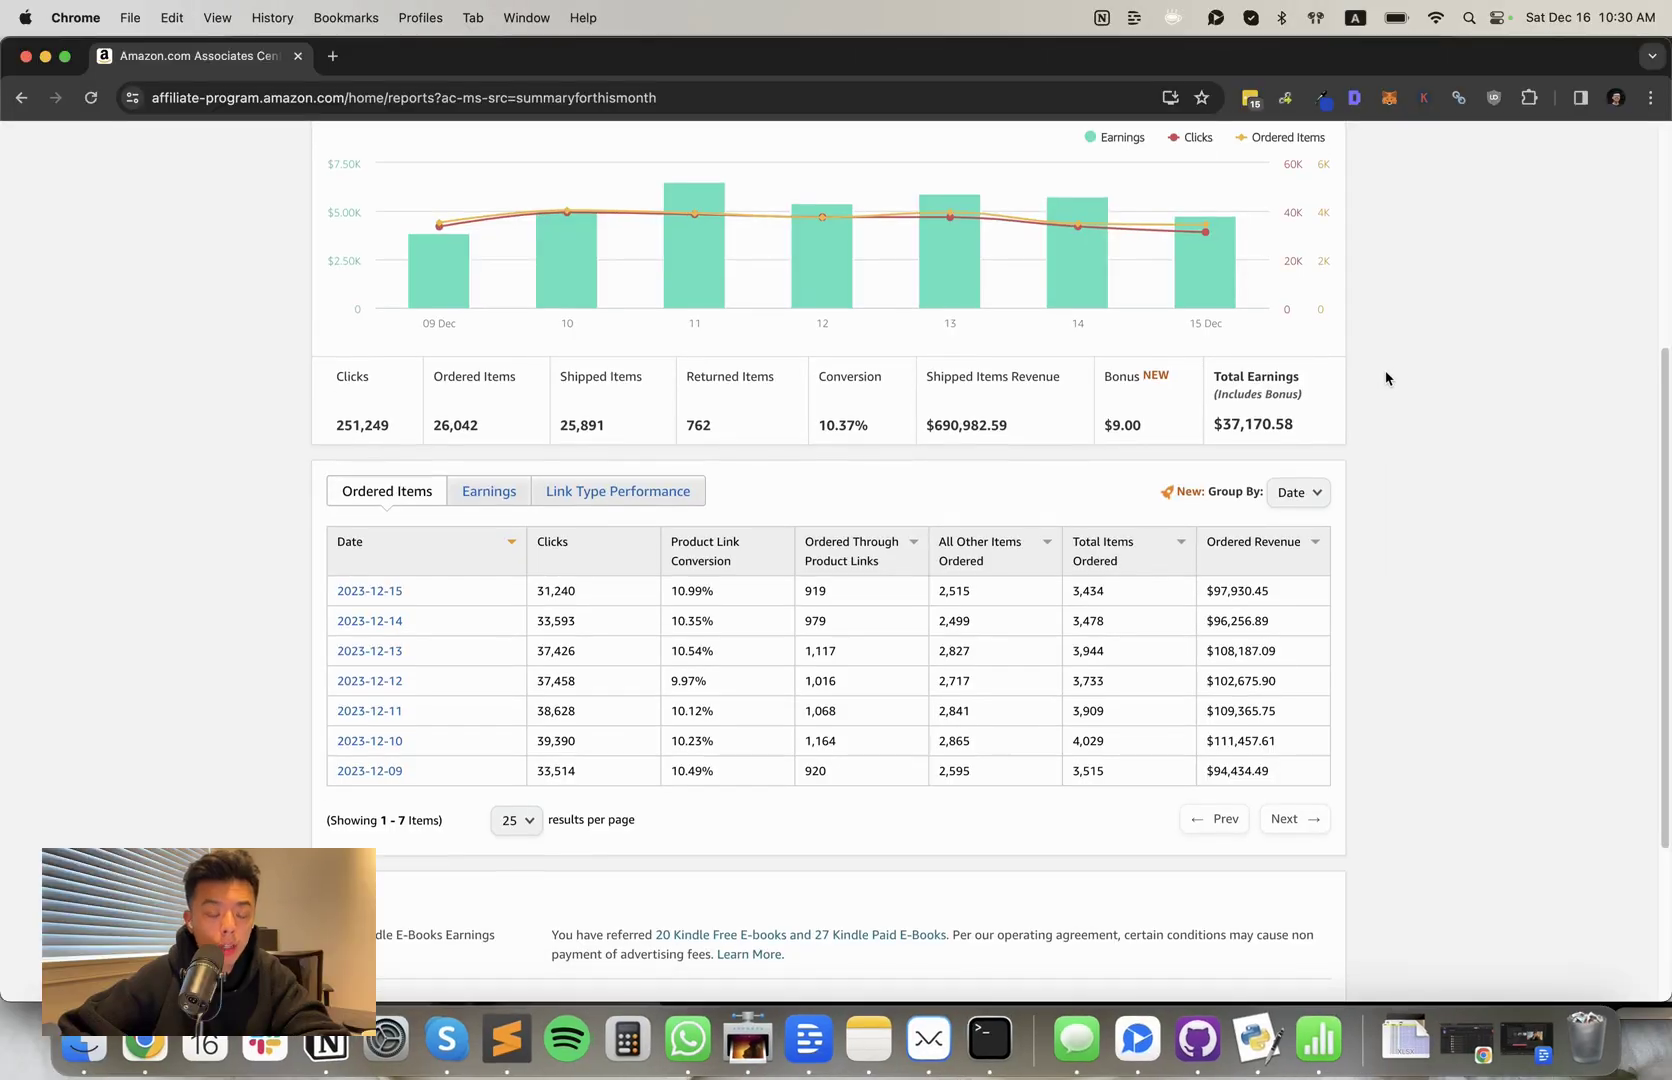
- Compare Amazon's daily earnings and ordered-items breakdowns, then go back to the Free WP Plugin Stack doc
left_click(487, 491)
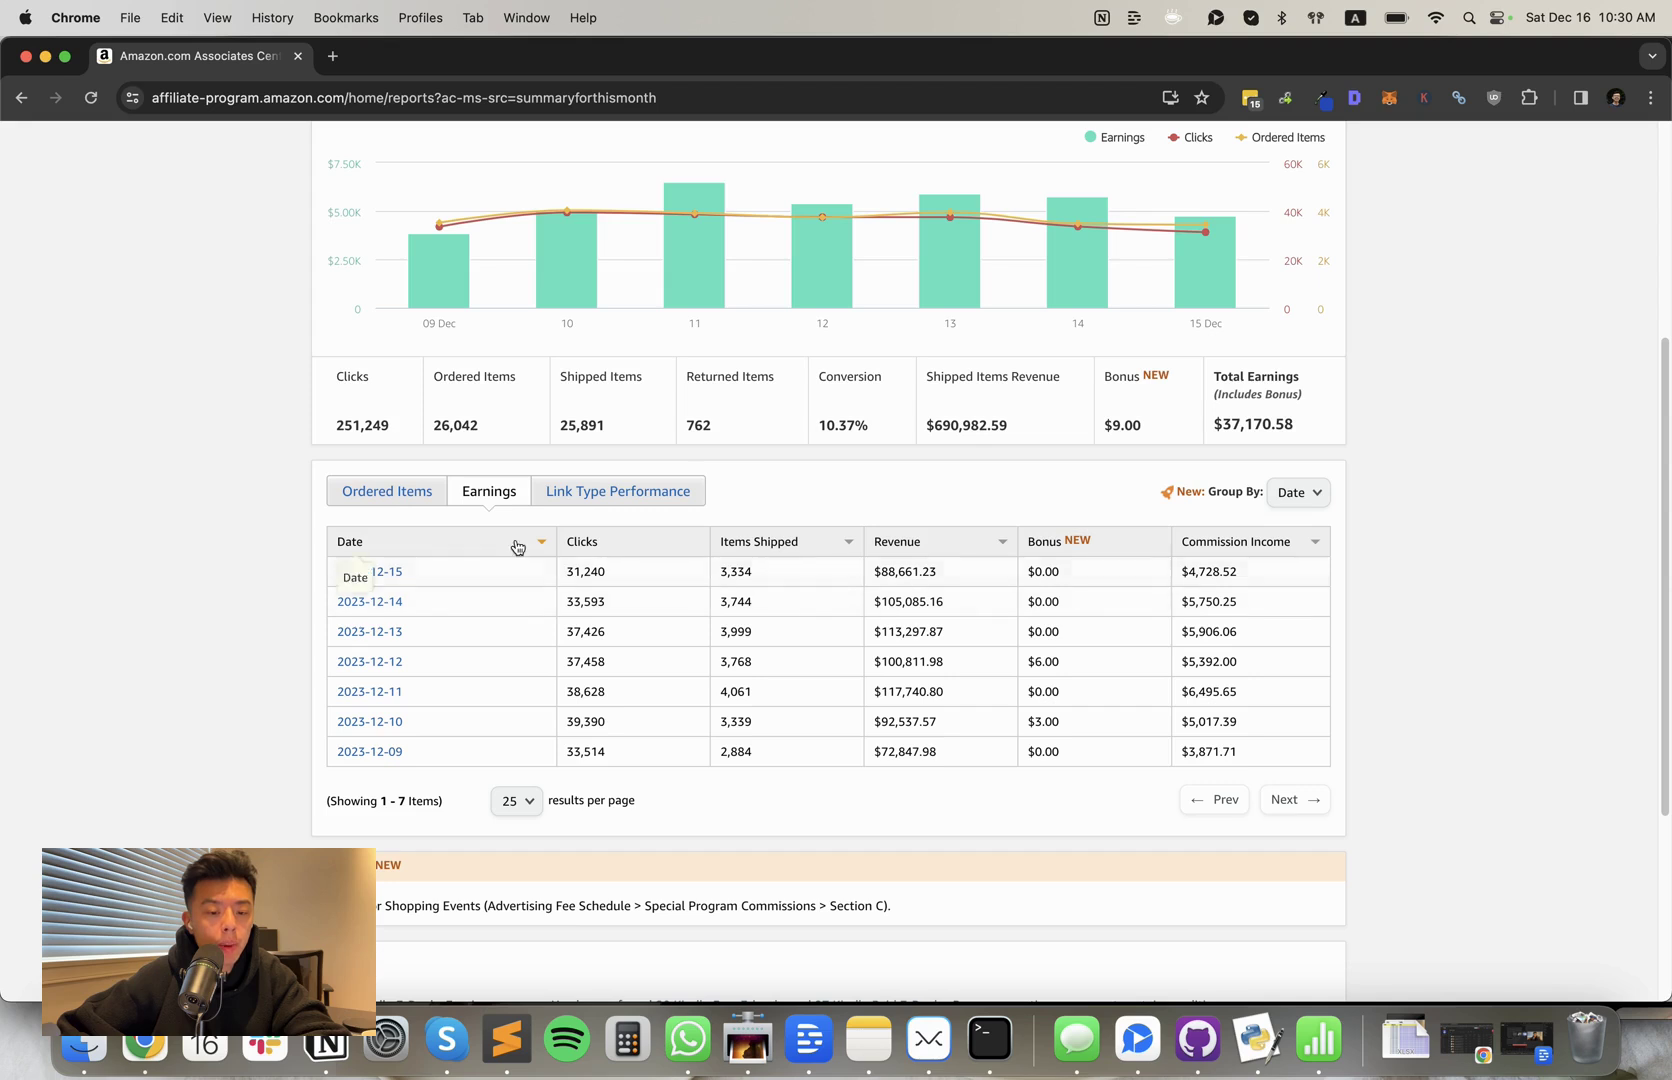
left_click(387, 491)
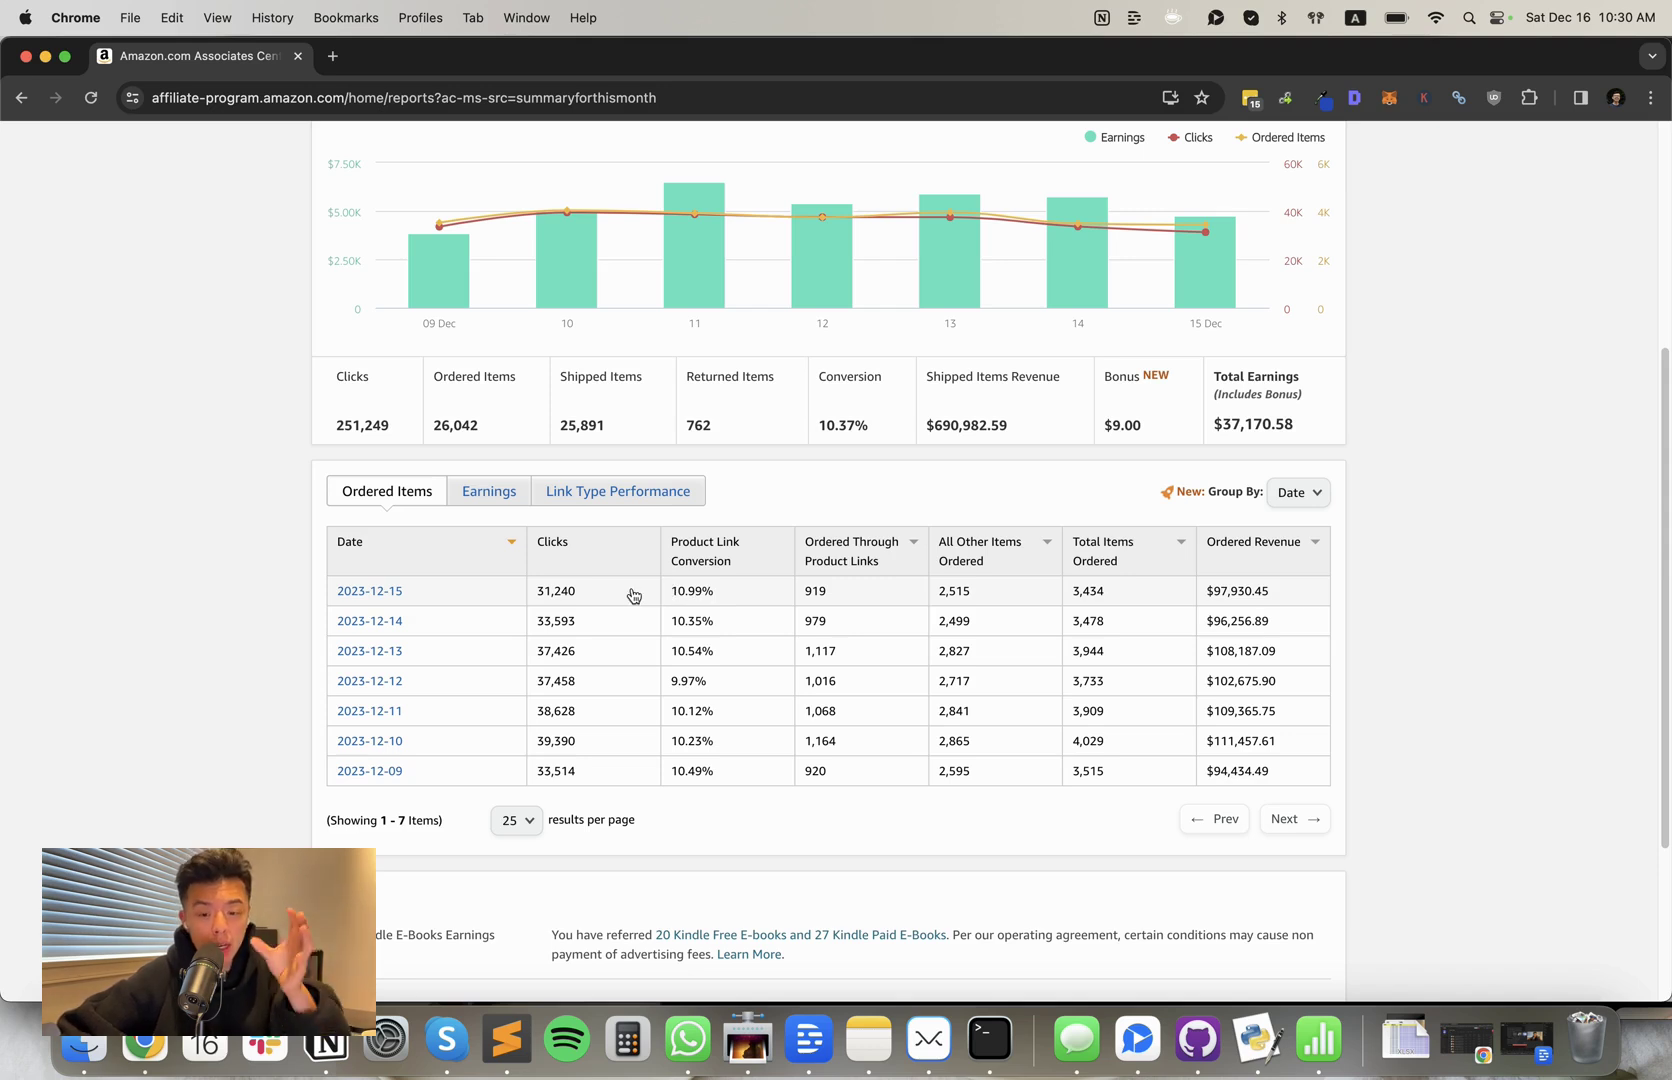
mouse_move(632, 575)
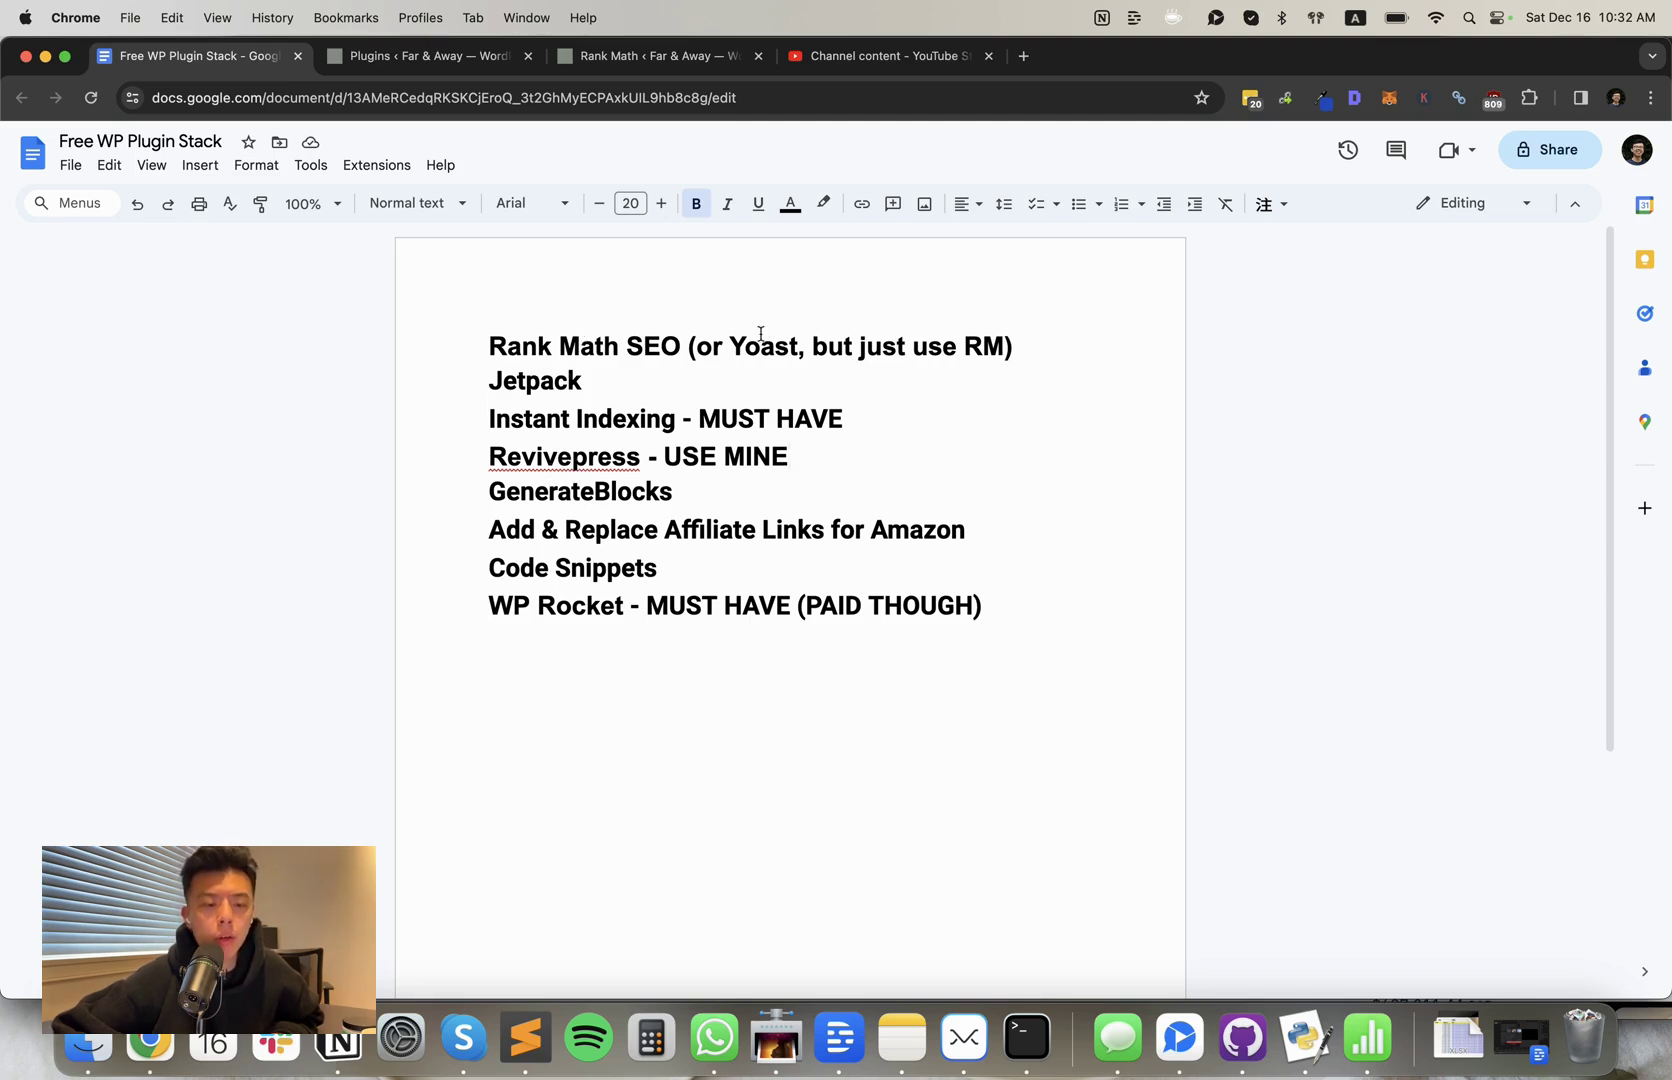
- Go to the Rank Math Modules page and scroll down to the Sitemap module card
left_click(577, 56)
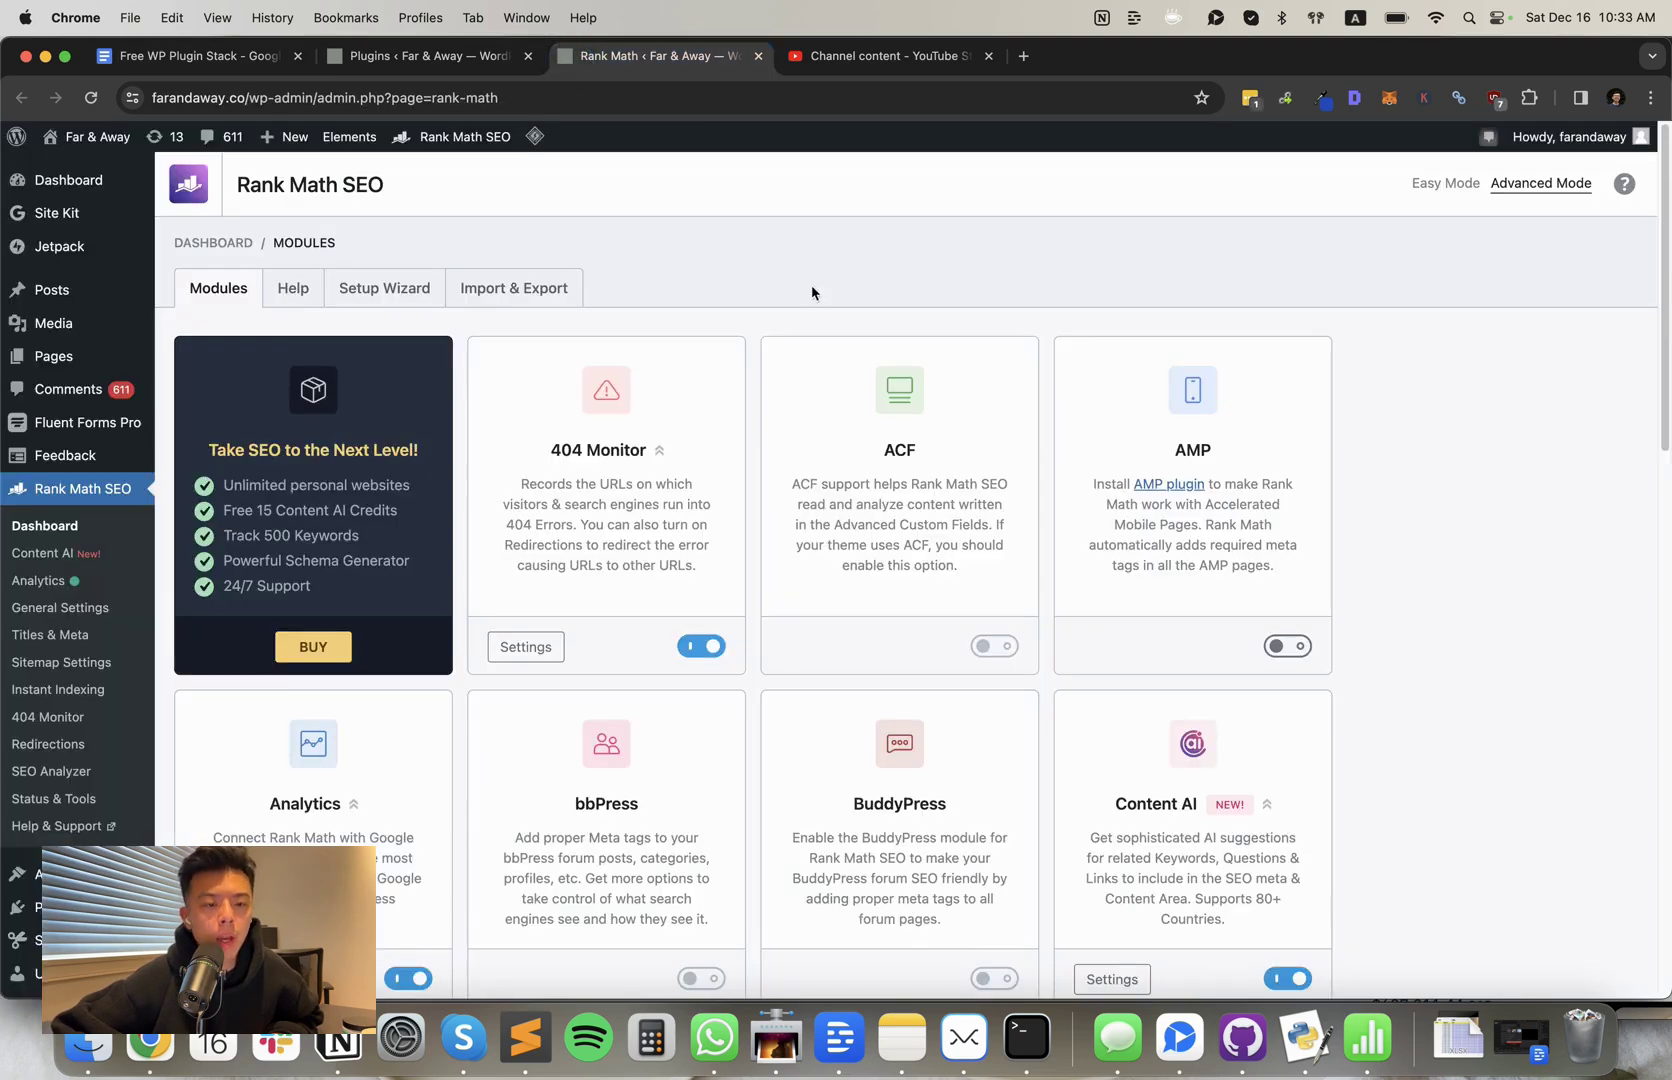
scroll(779, 473, "down", 5)
scroll(604, 495, "down", 10)
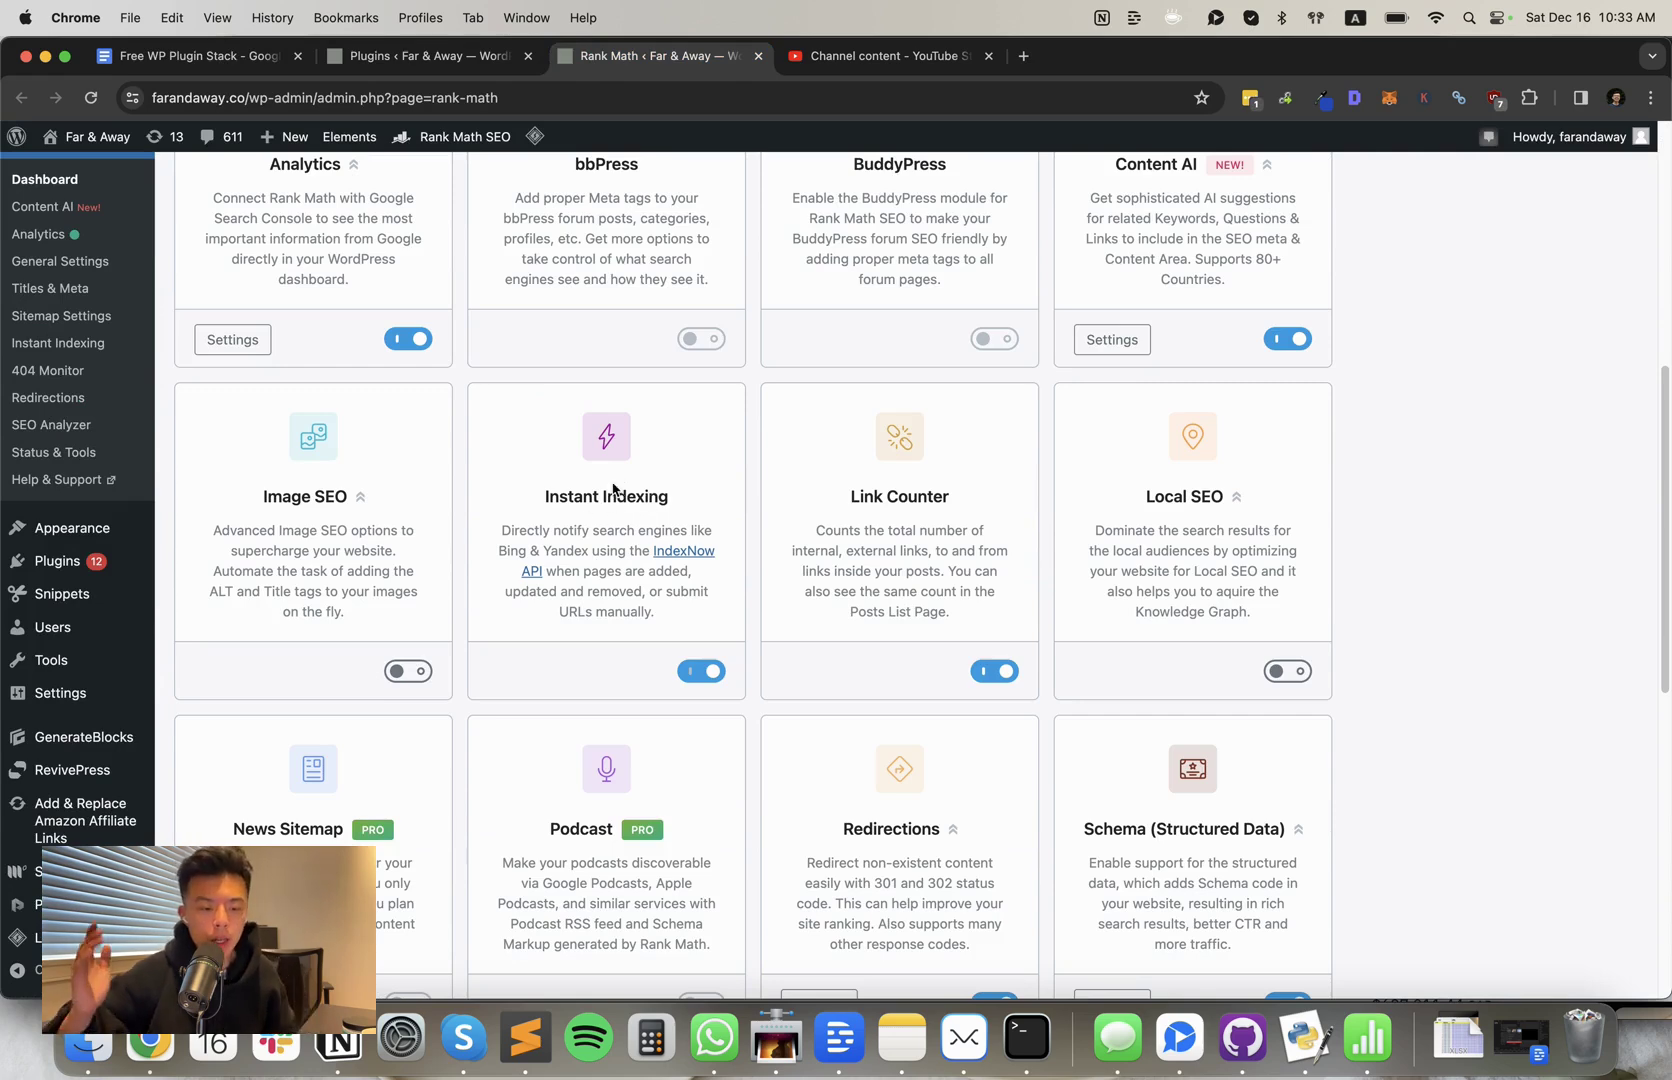
scroll(620, 488, "down", 1)
scroll(634, 485, "down", 8)
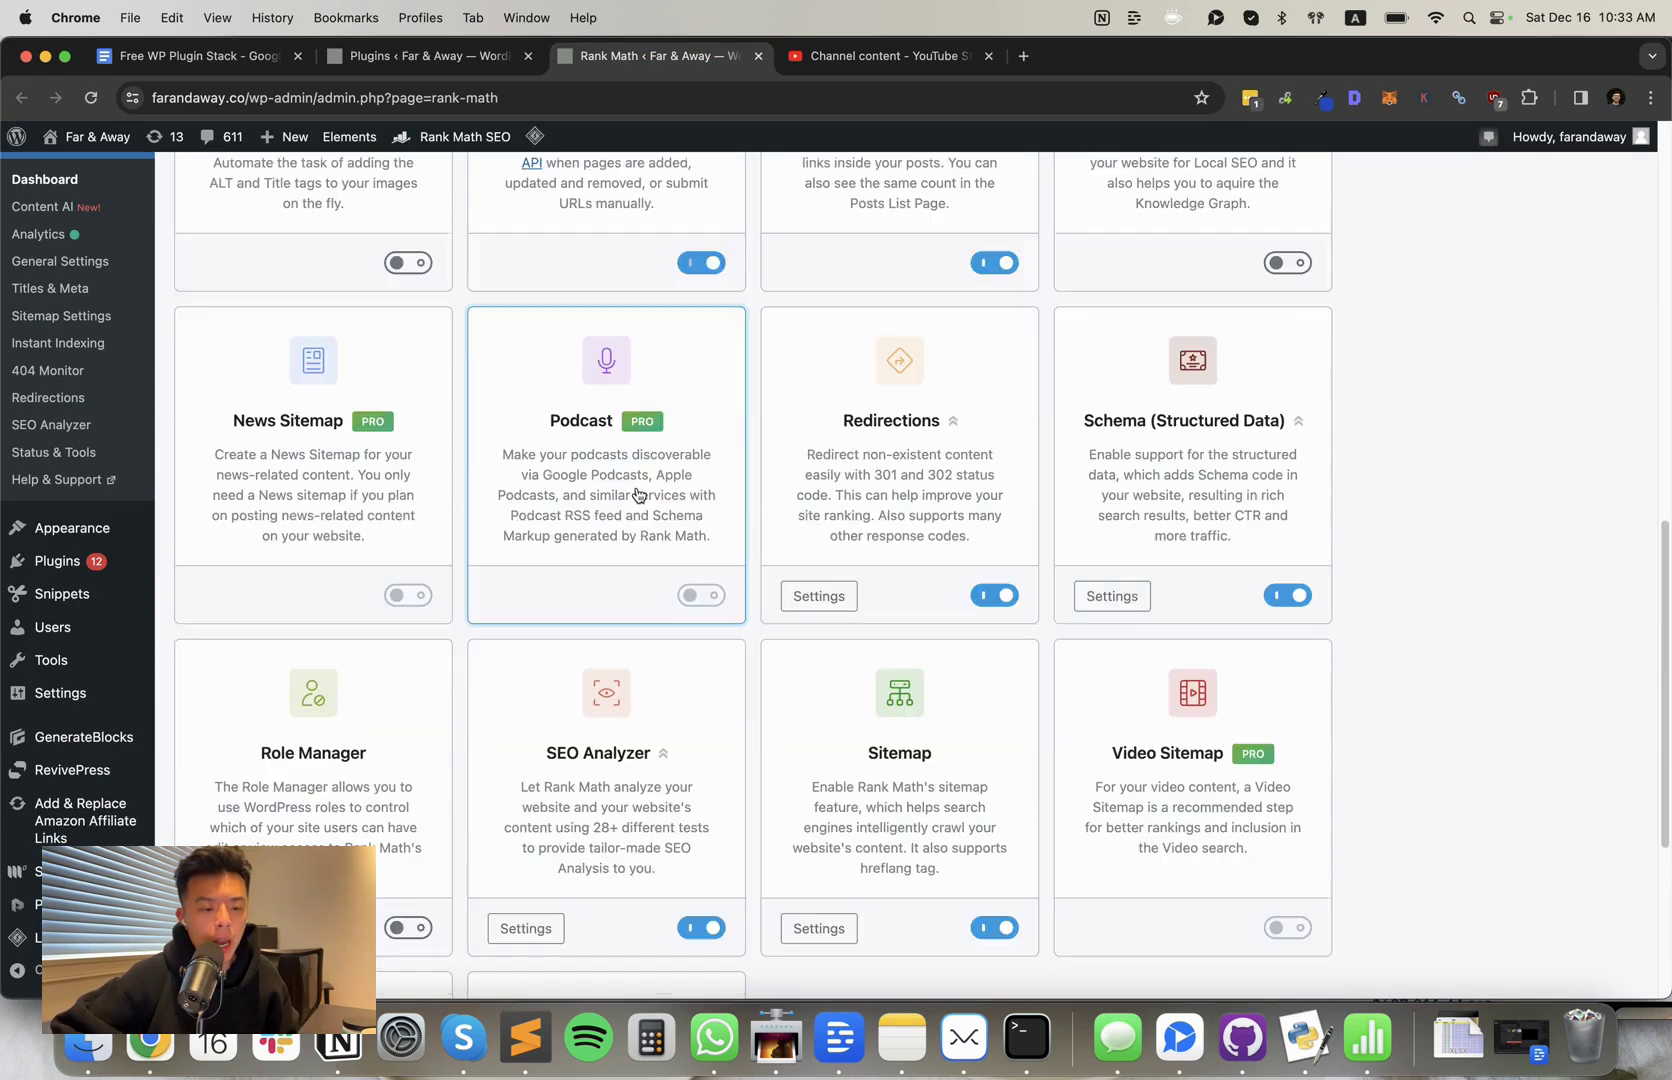
scroll(655, 511, "down", 4)
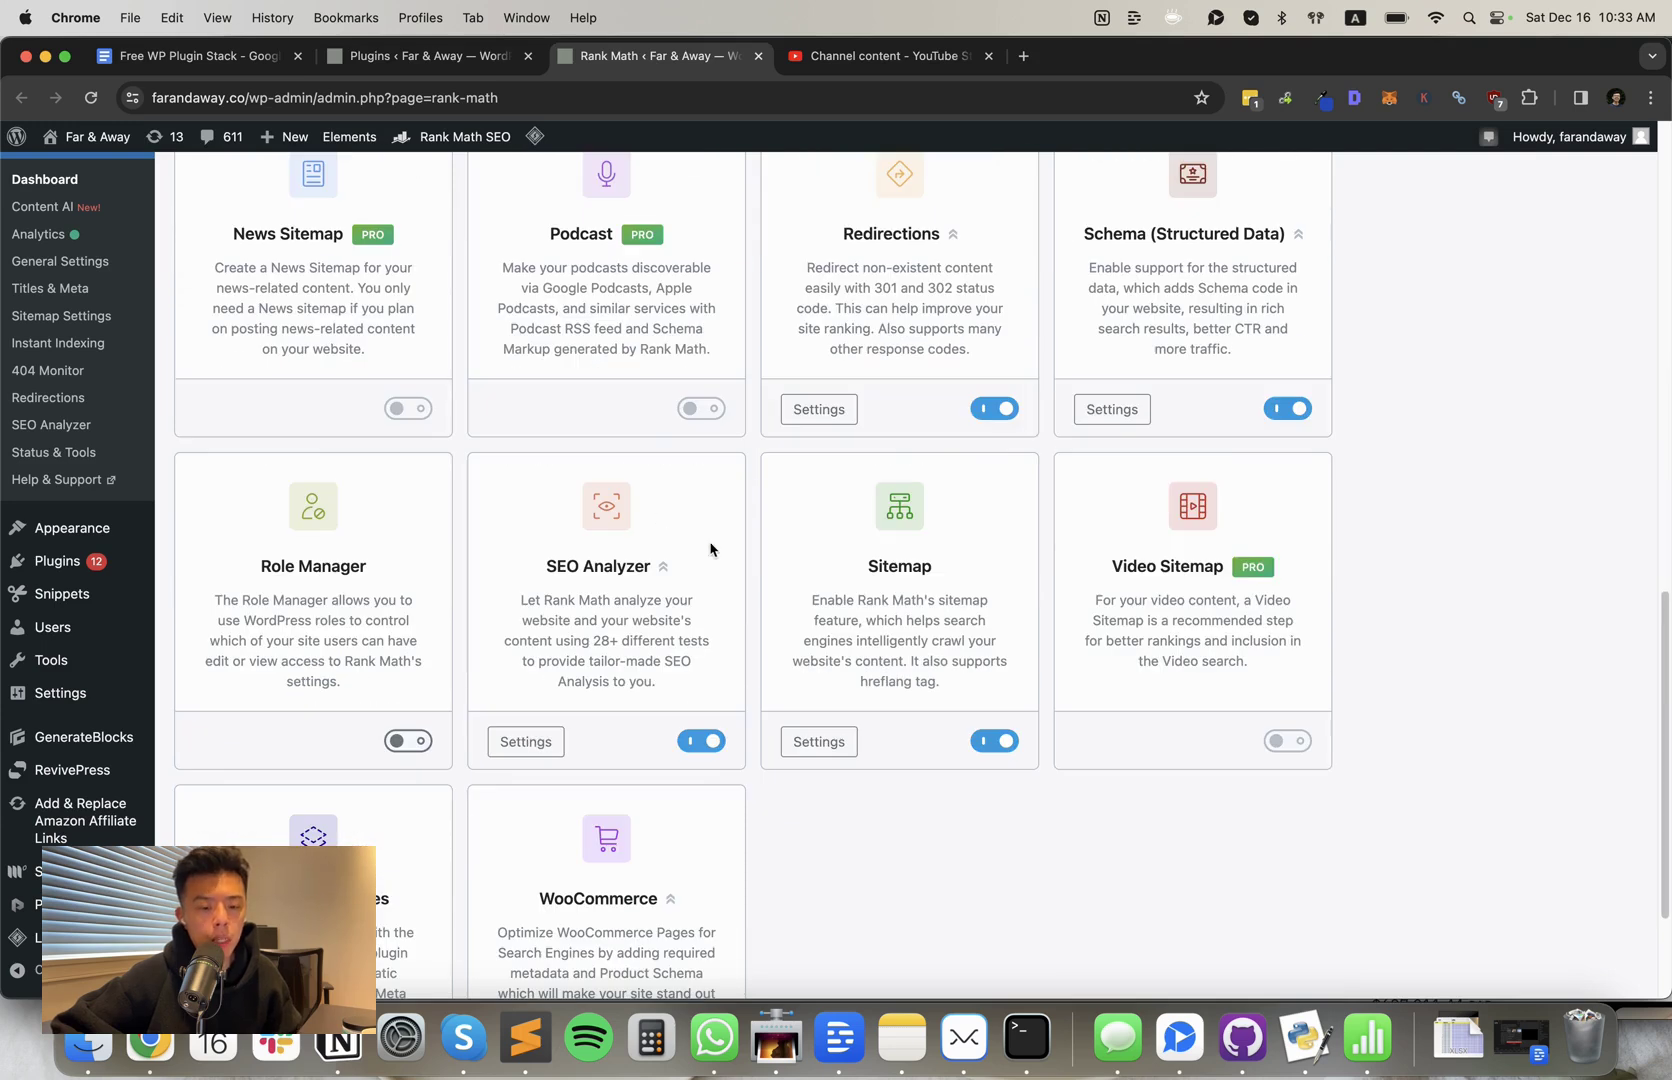
- From Sitemap Settings, open the sitemap index in a new tab, view post-sitemap1.xml, then go back to the index
left_click(819, 741)
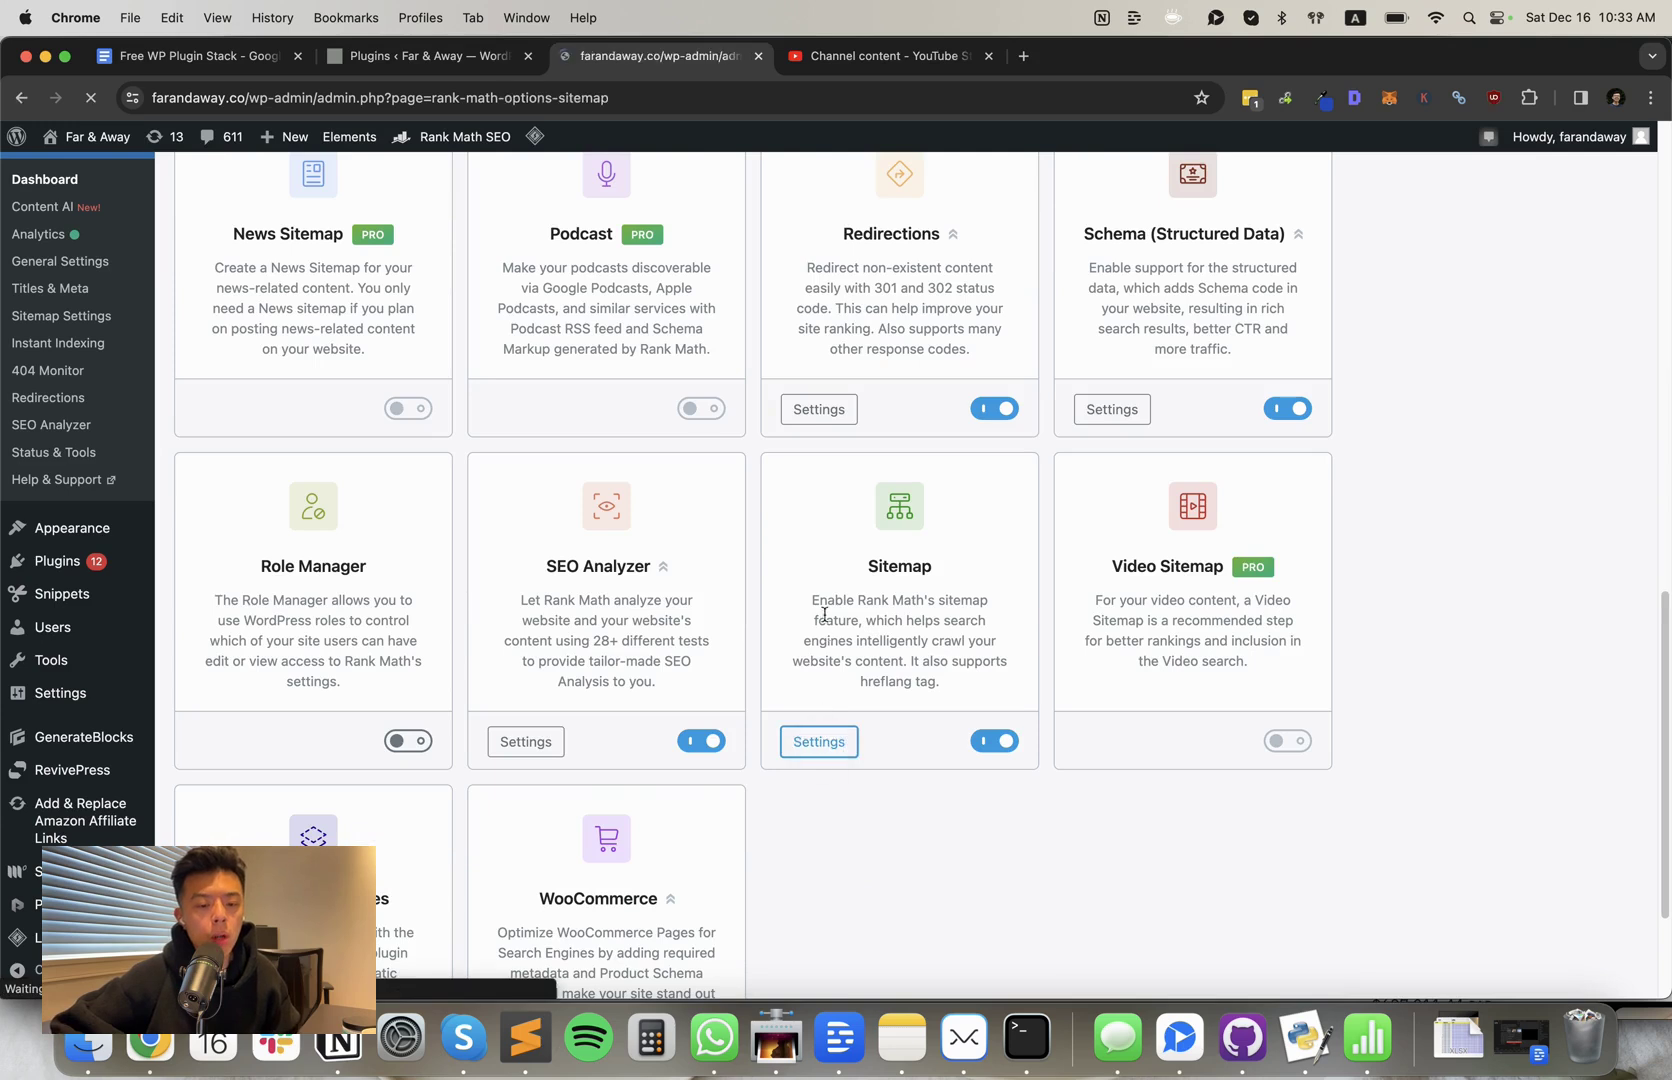
right_click(808, 505)
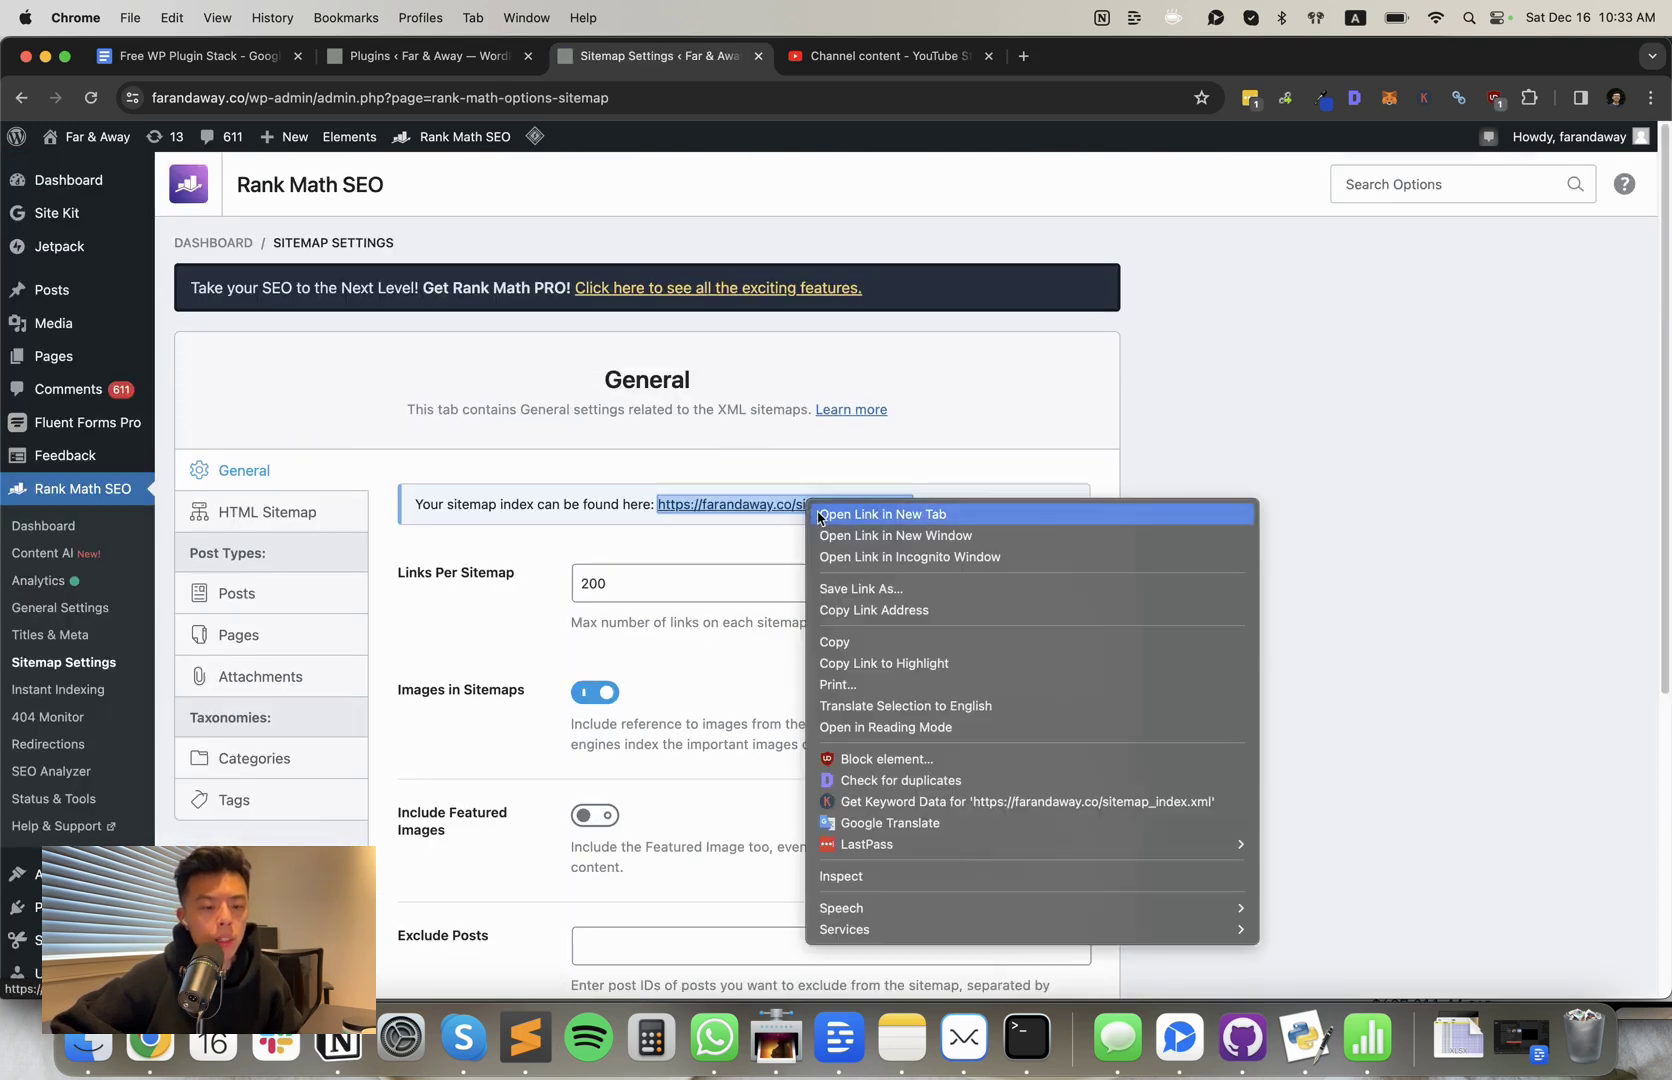
left_click(840, 513)
left_click(783, 60)
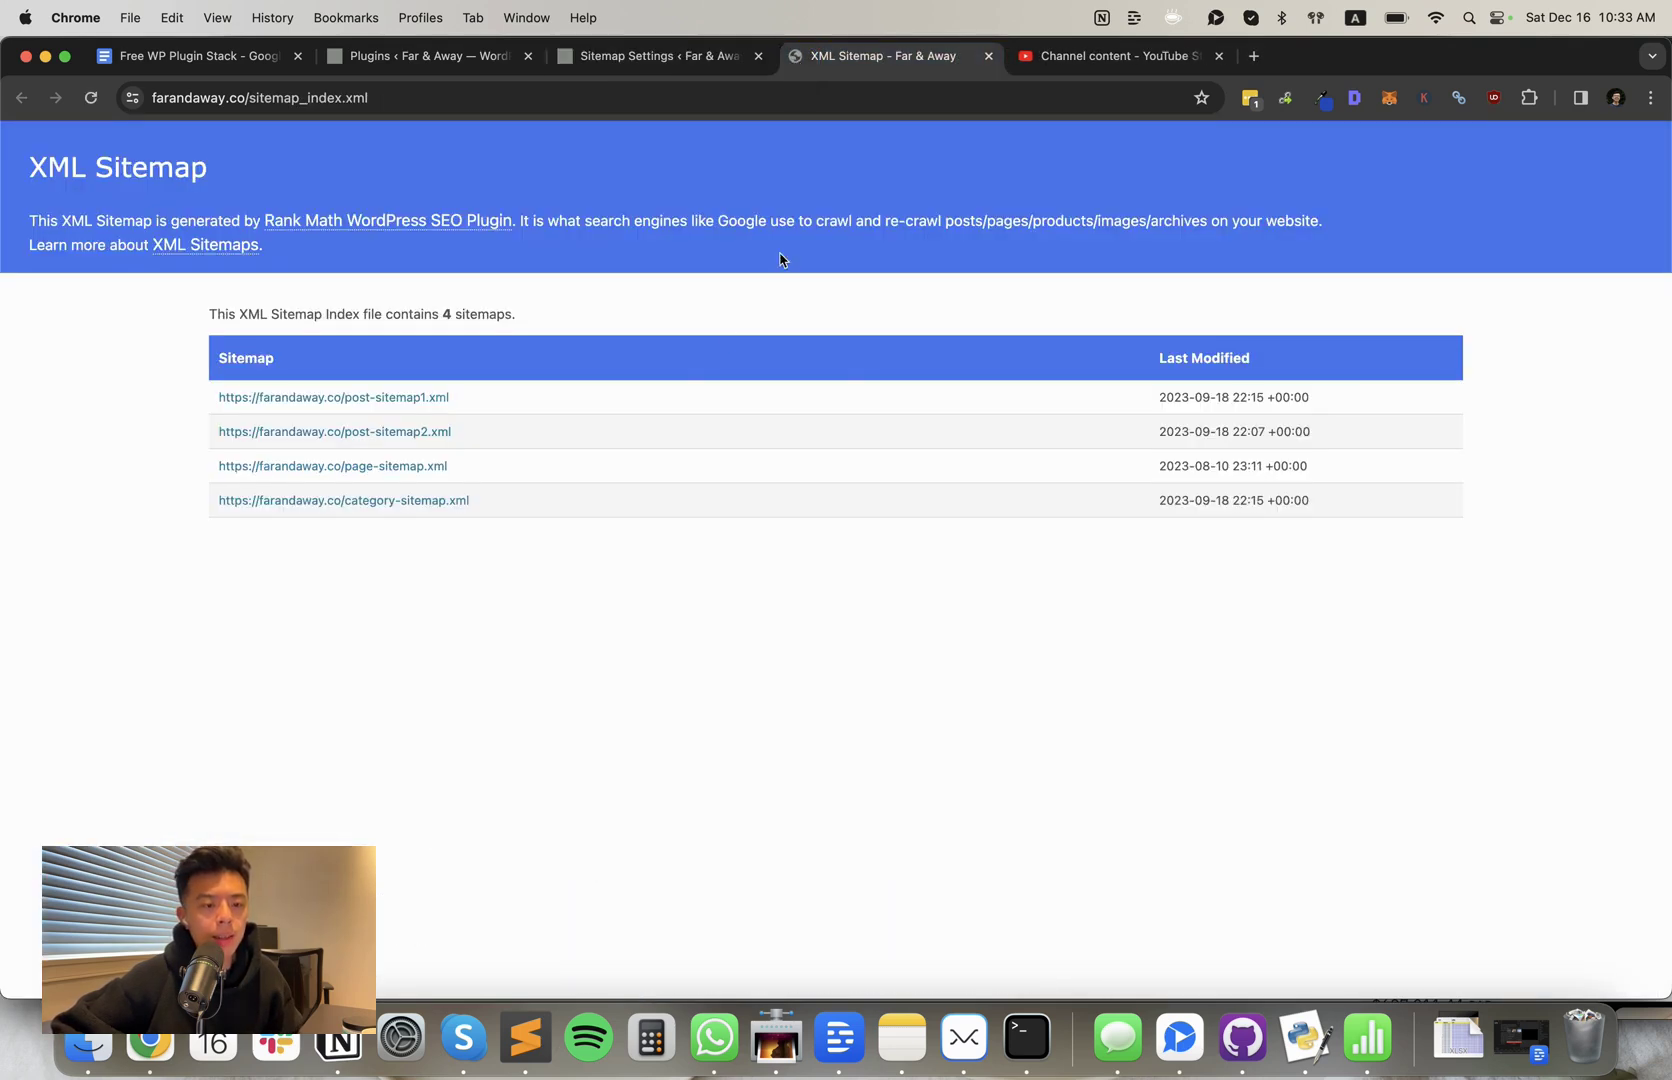
left_click(428, 400)
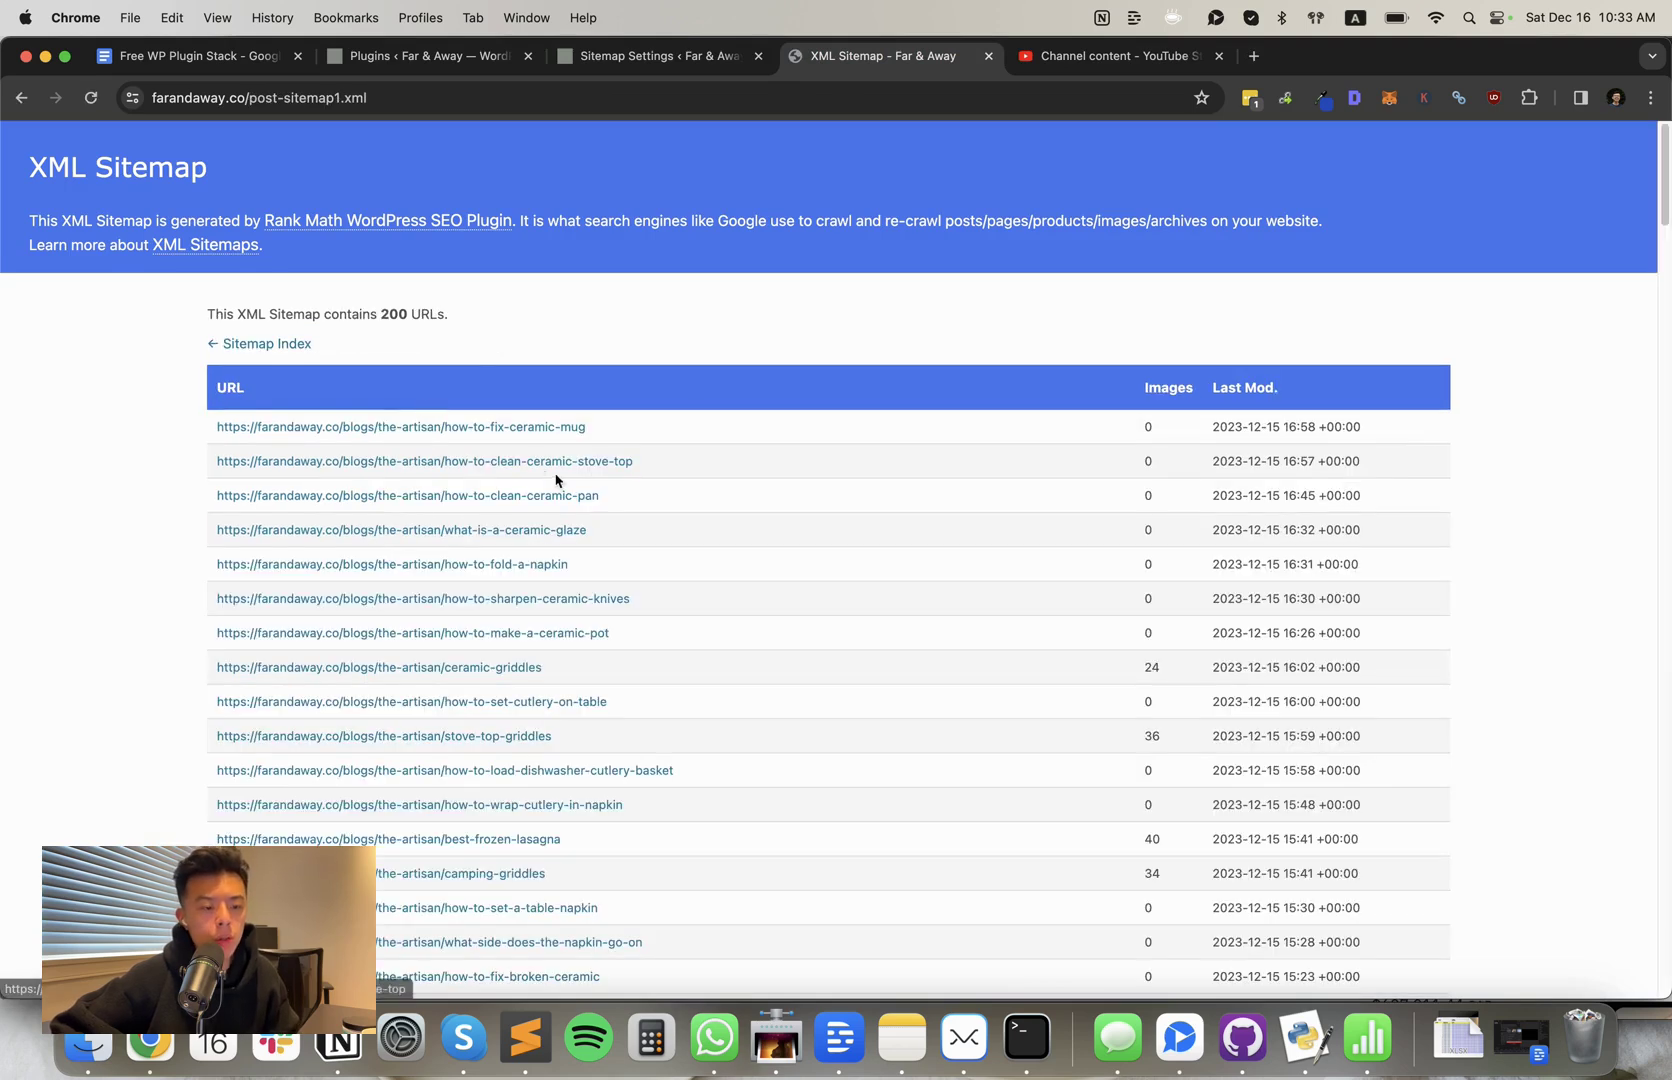
left_click(297, 342)
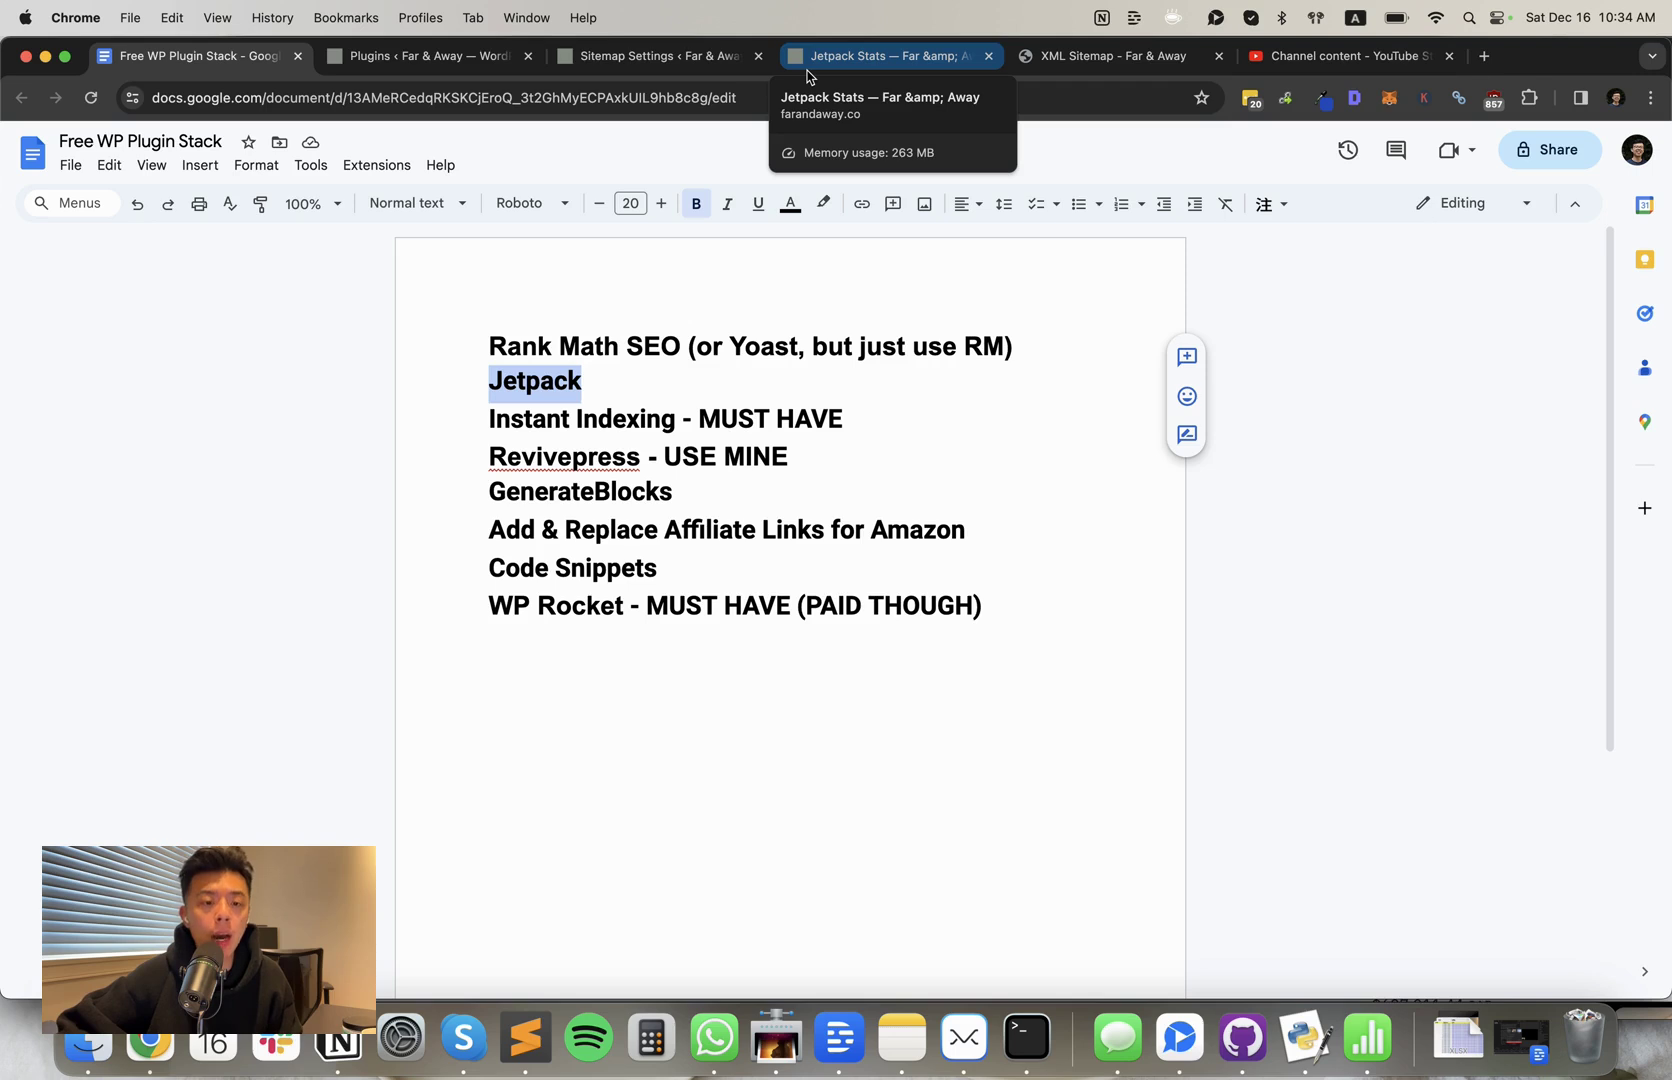
- Show the Jetpack Stats traffic for December 15, 2023
left_click(809, 60)
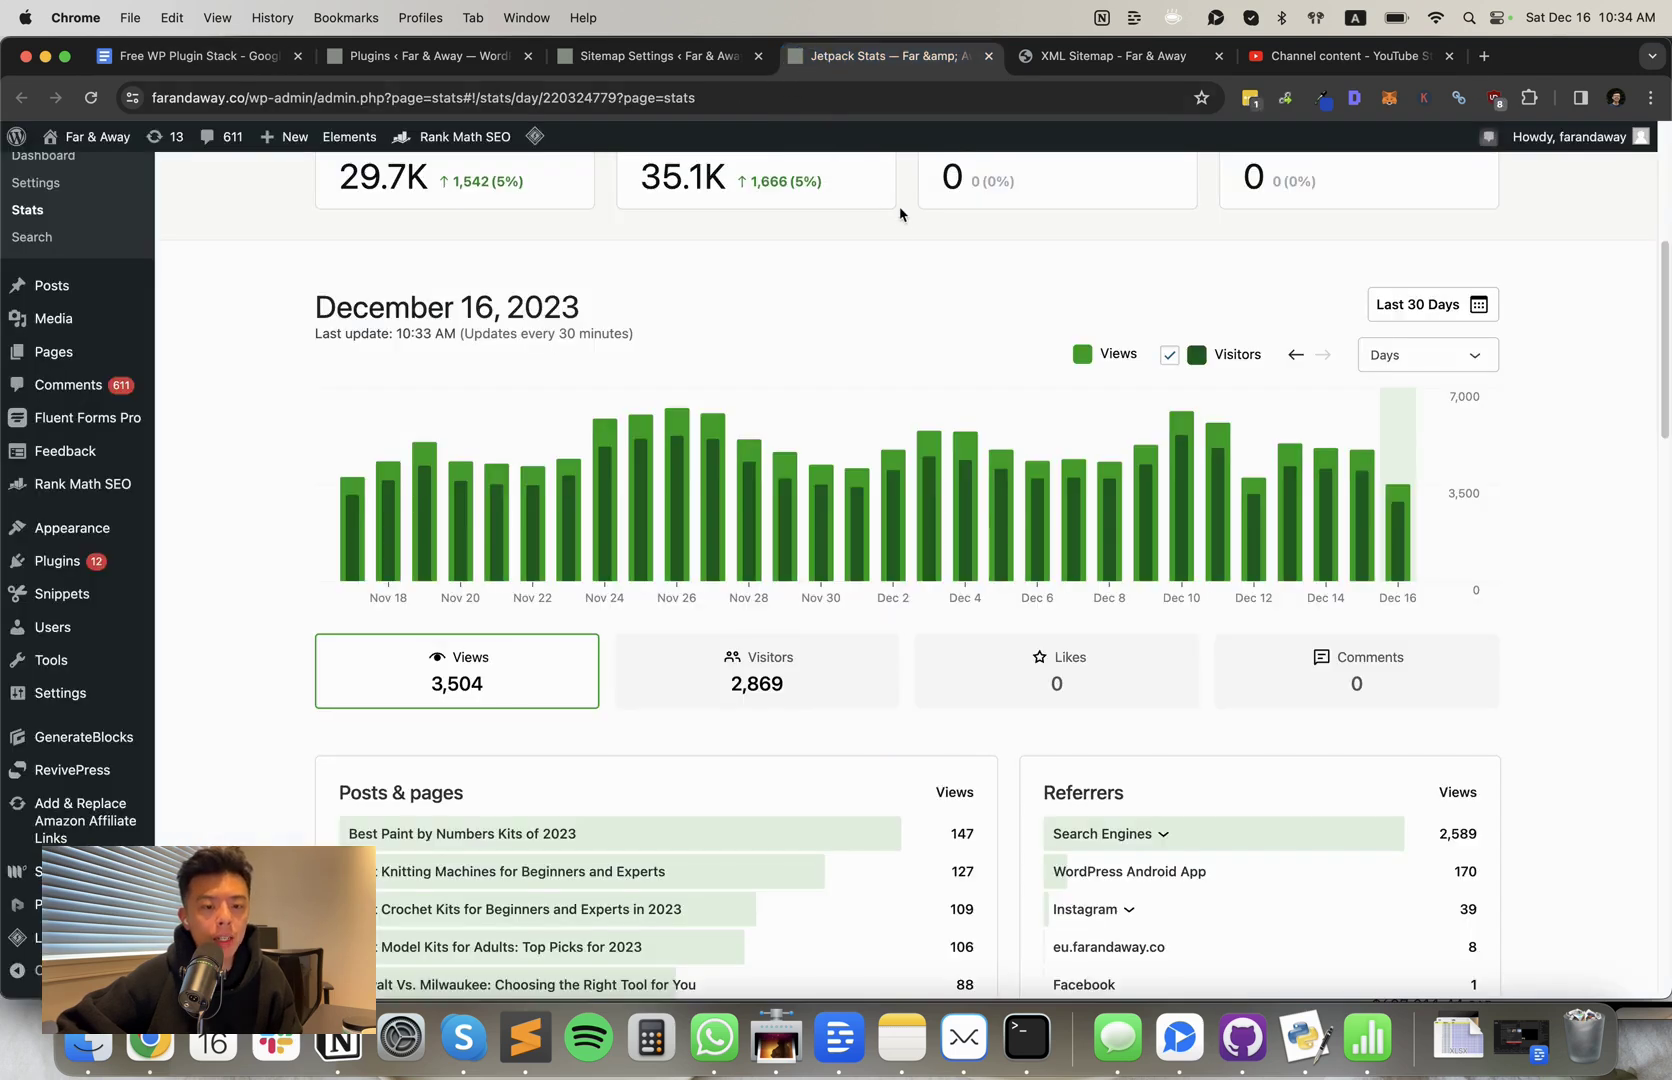
scroll(913, 233, "down", 3)
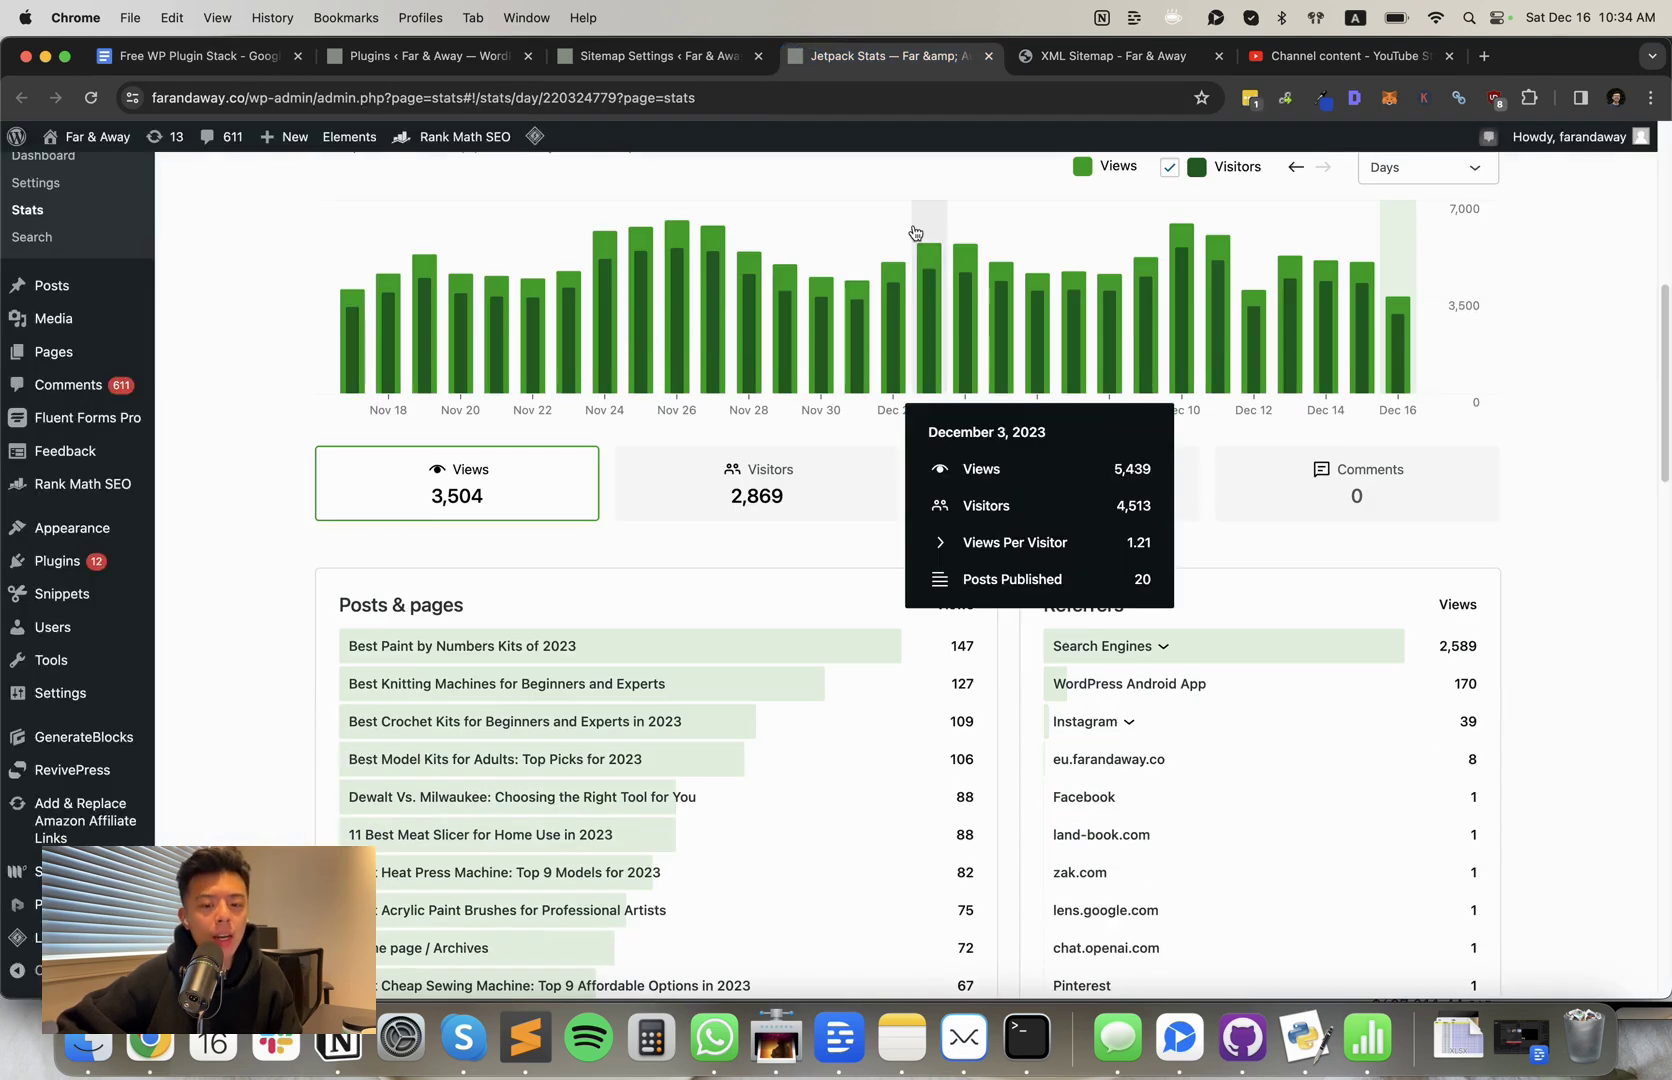
scroll(913, 233, "up", 1)
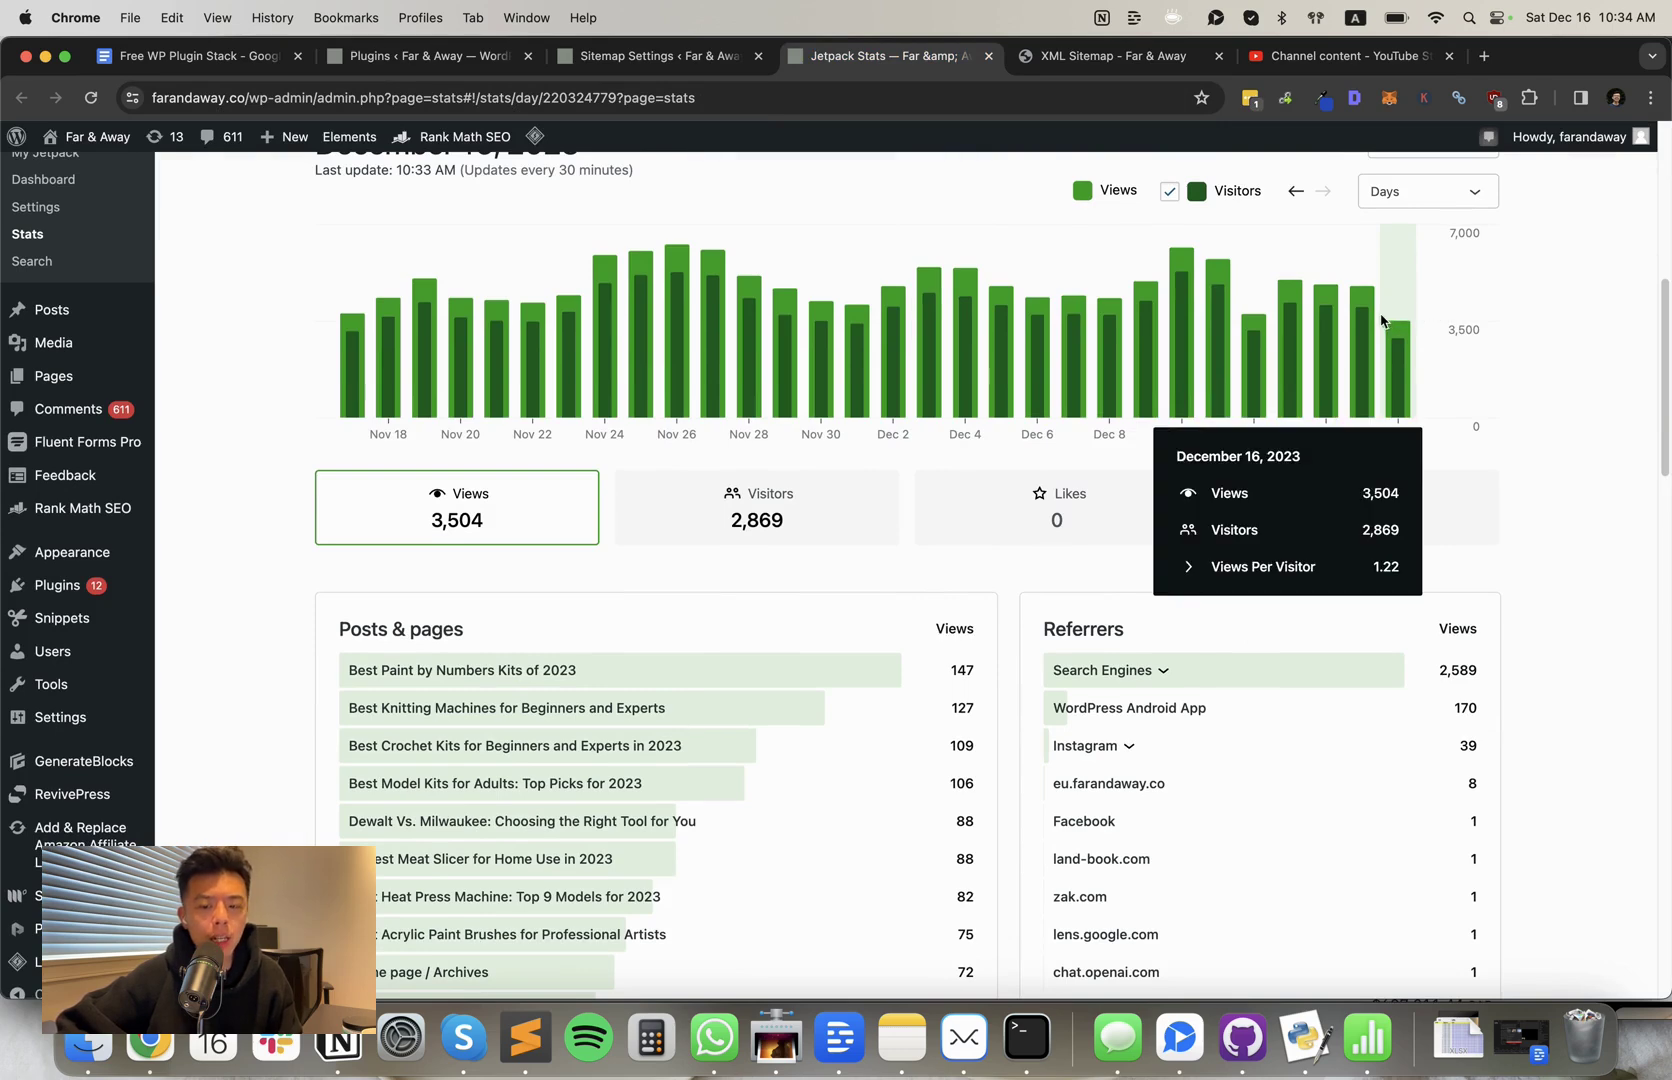
left_click(1362, 322)
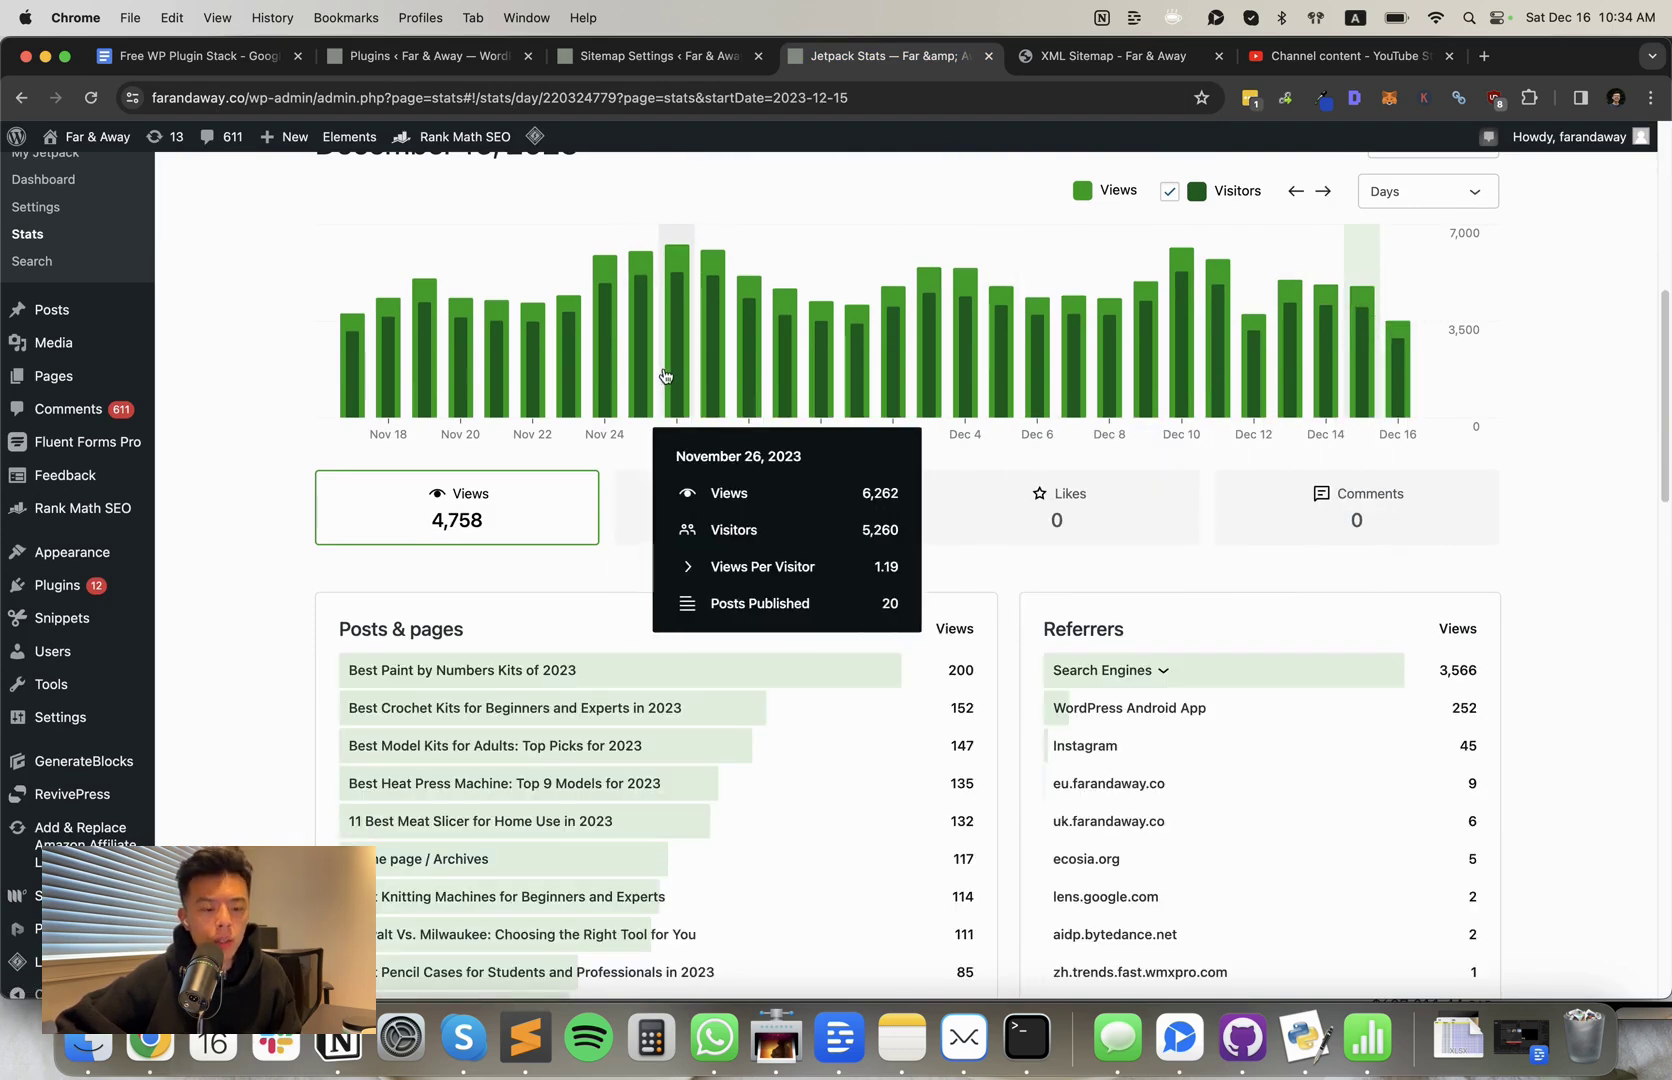
scroll(665, 375, "down", 10)
scroll(933, 504, "up", 5)
scroll(802, 455, "down", 5)
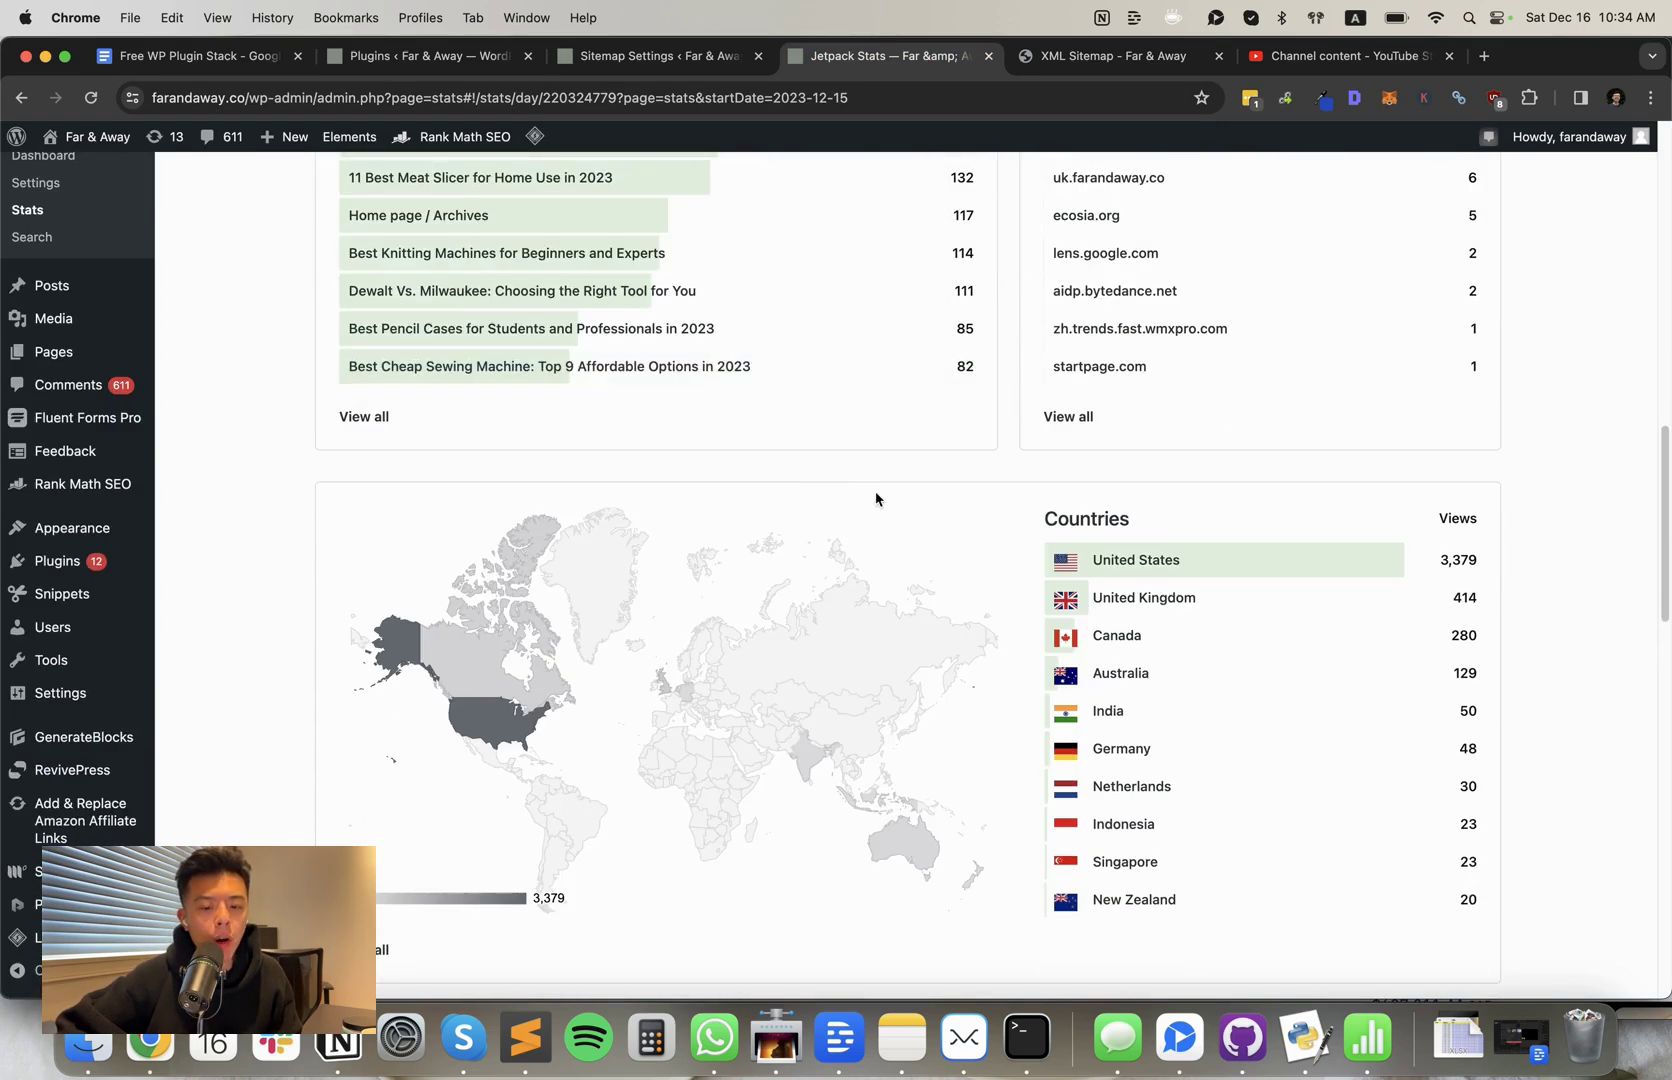
scroll(876, 499, "down", 5)
left_click(1285, 515)
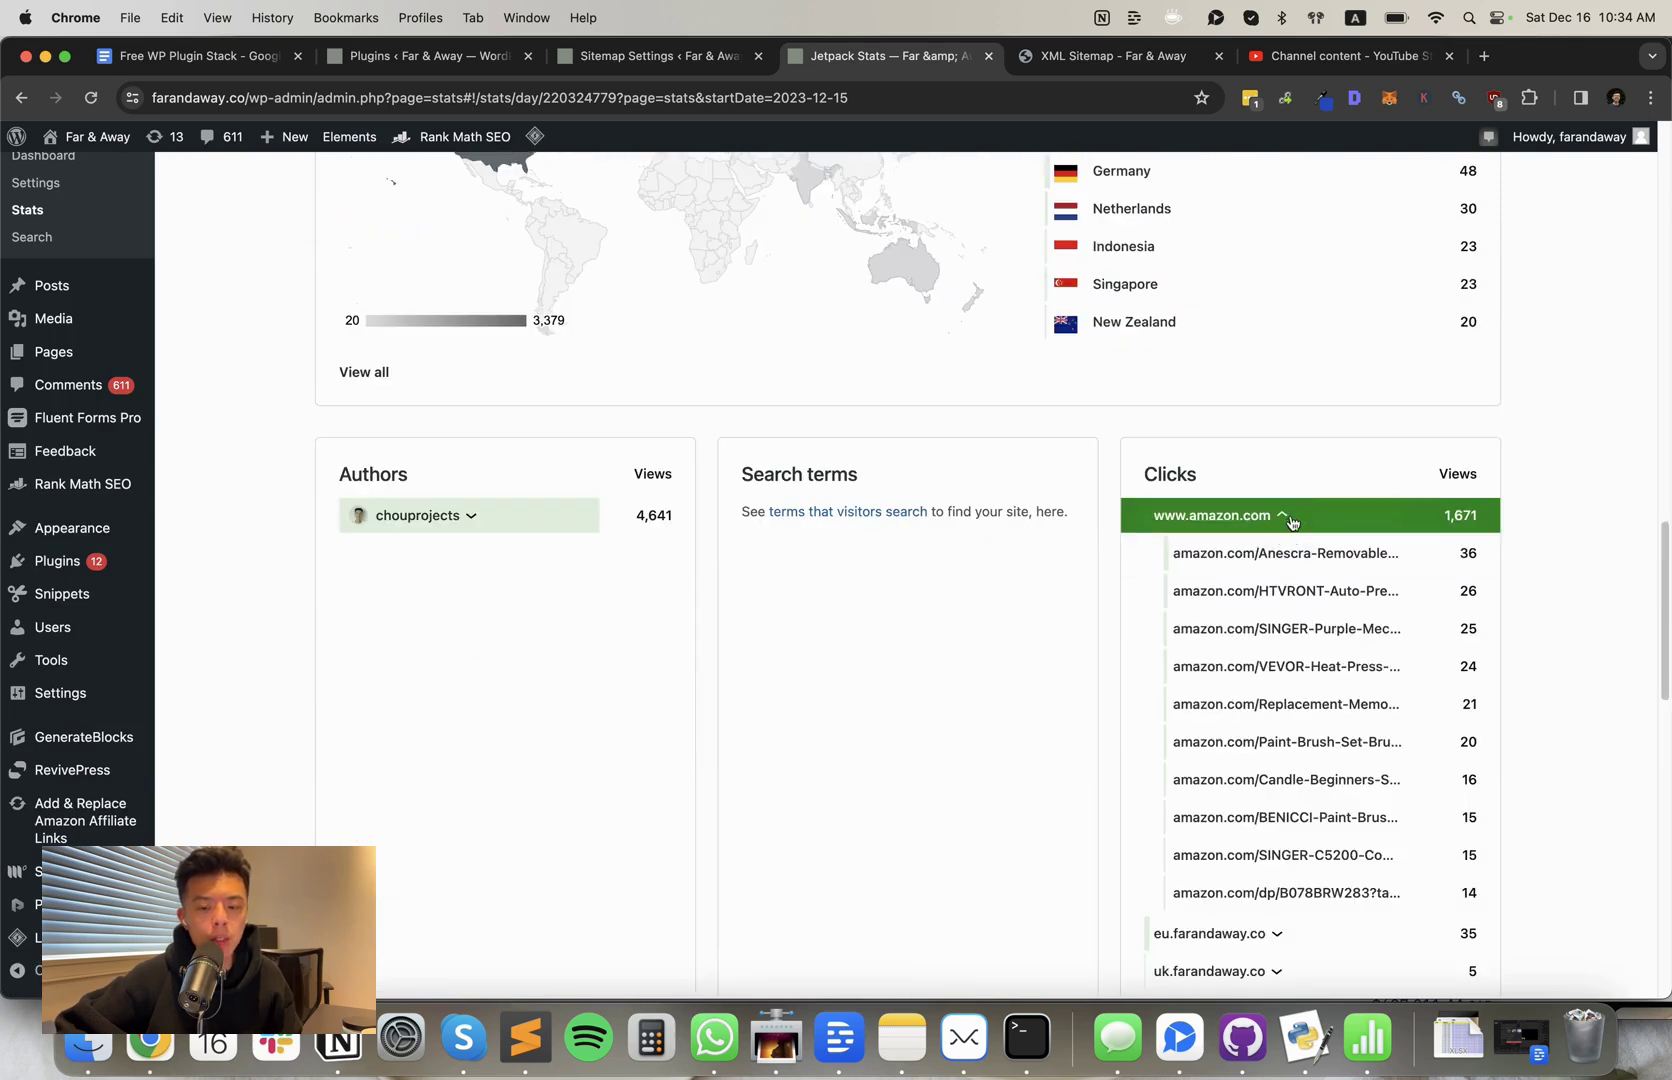
left_click(1285, 515)
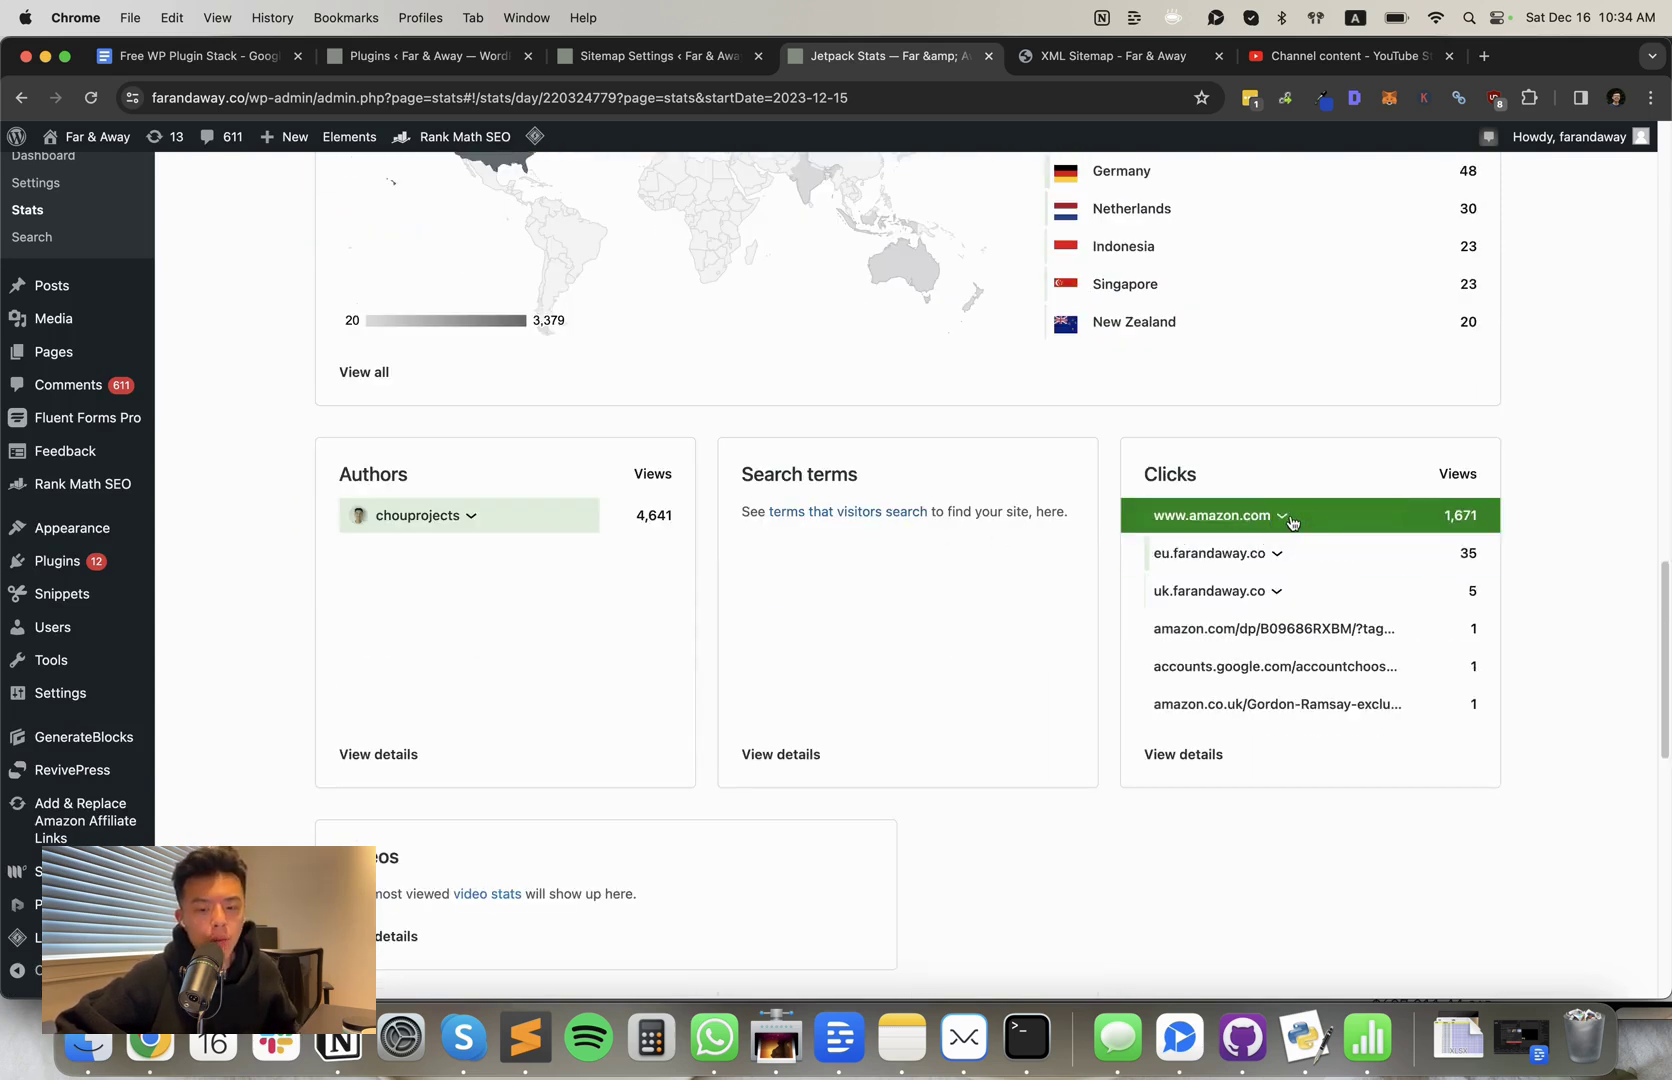
scroll(1276, 455, "up", 1)
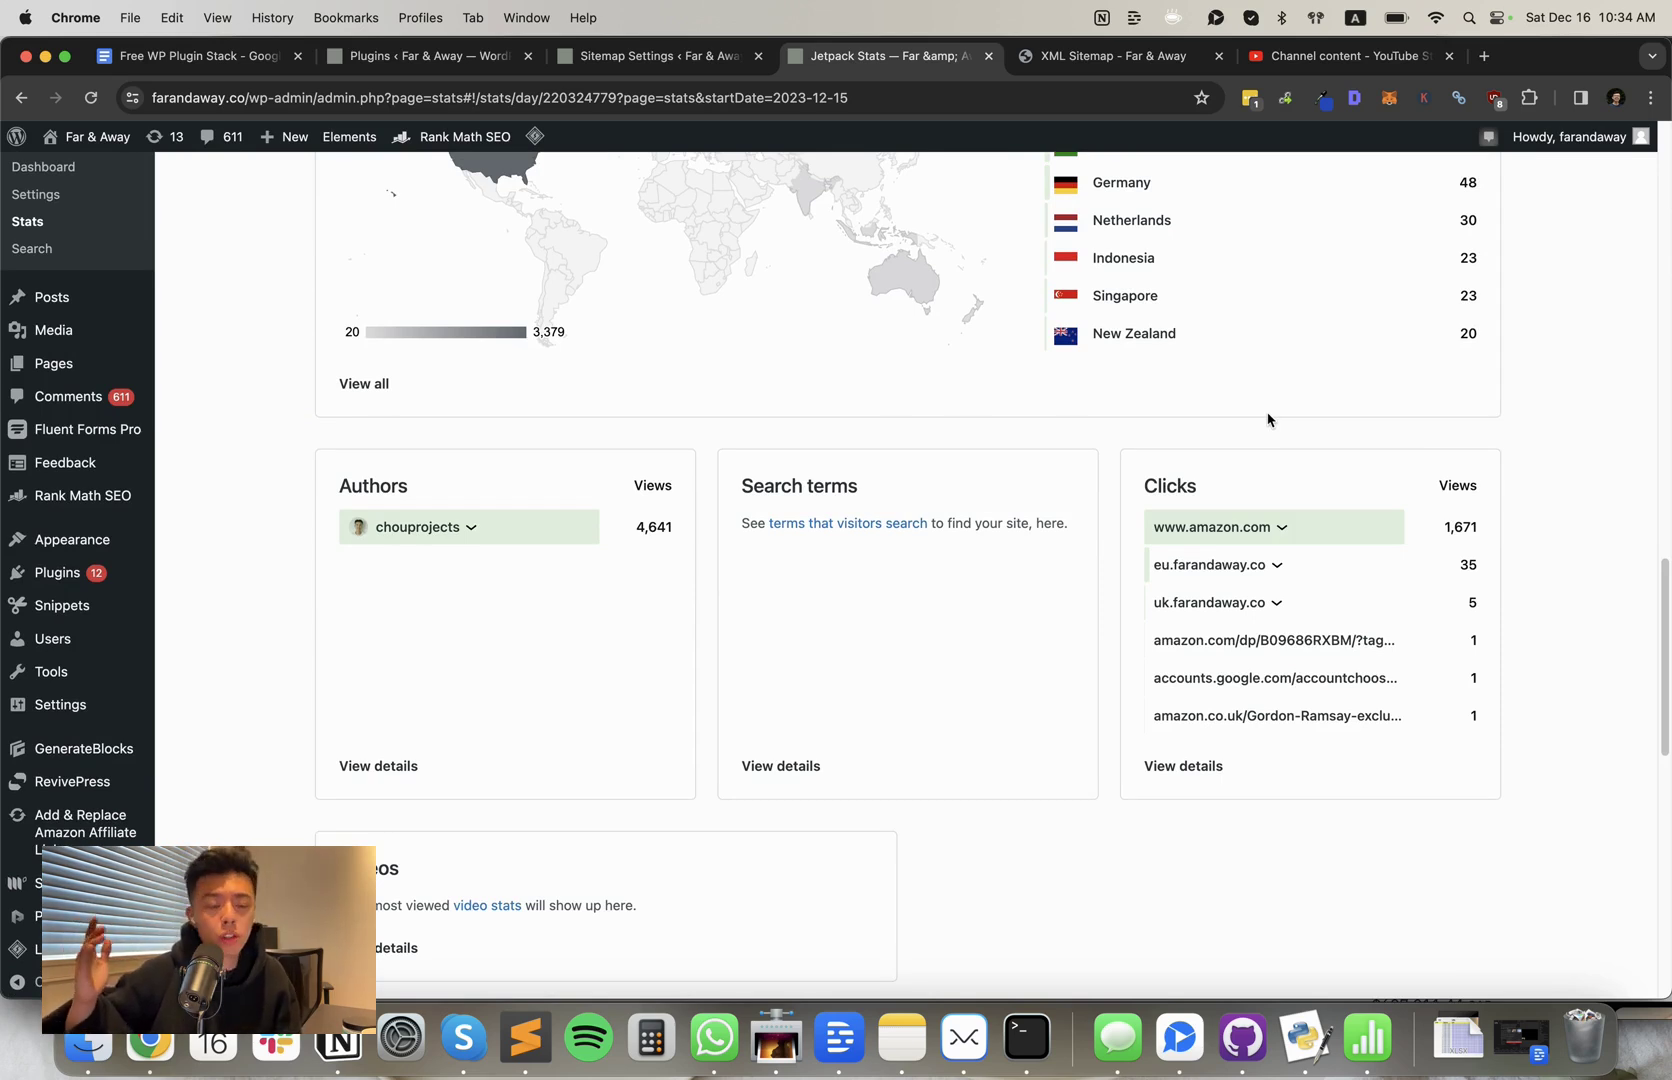
scroll(1305, 424, "up", 10)
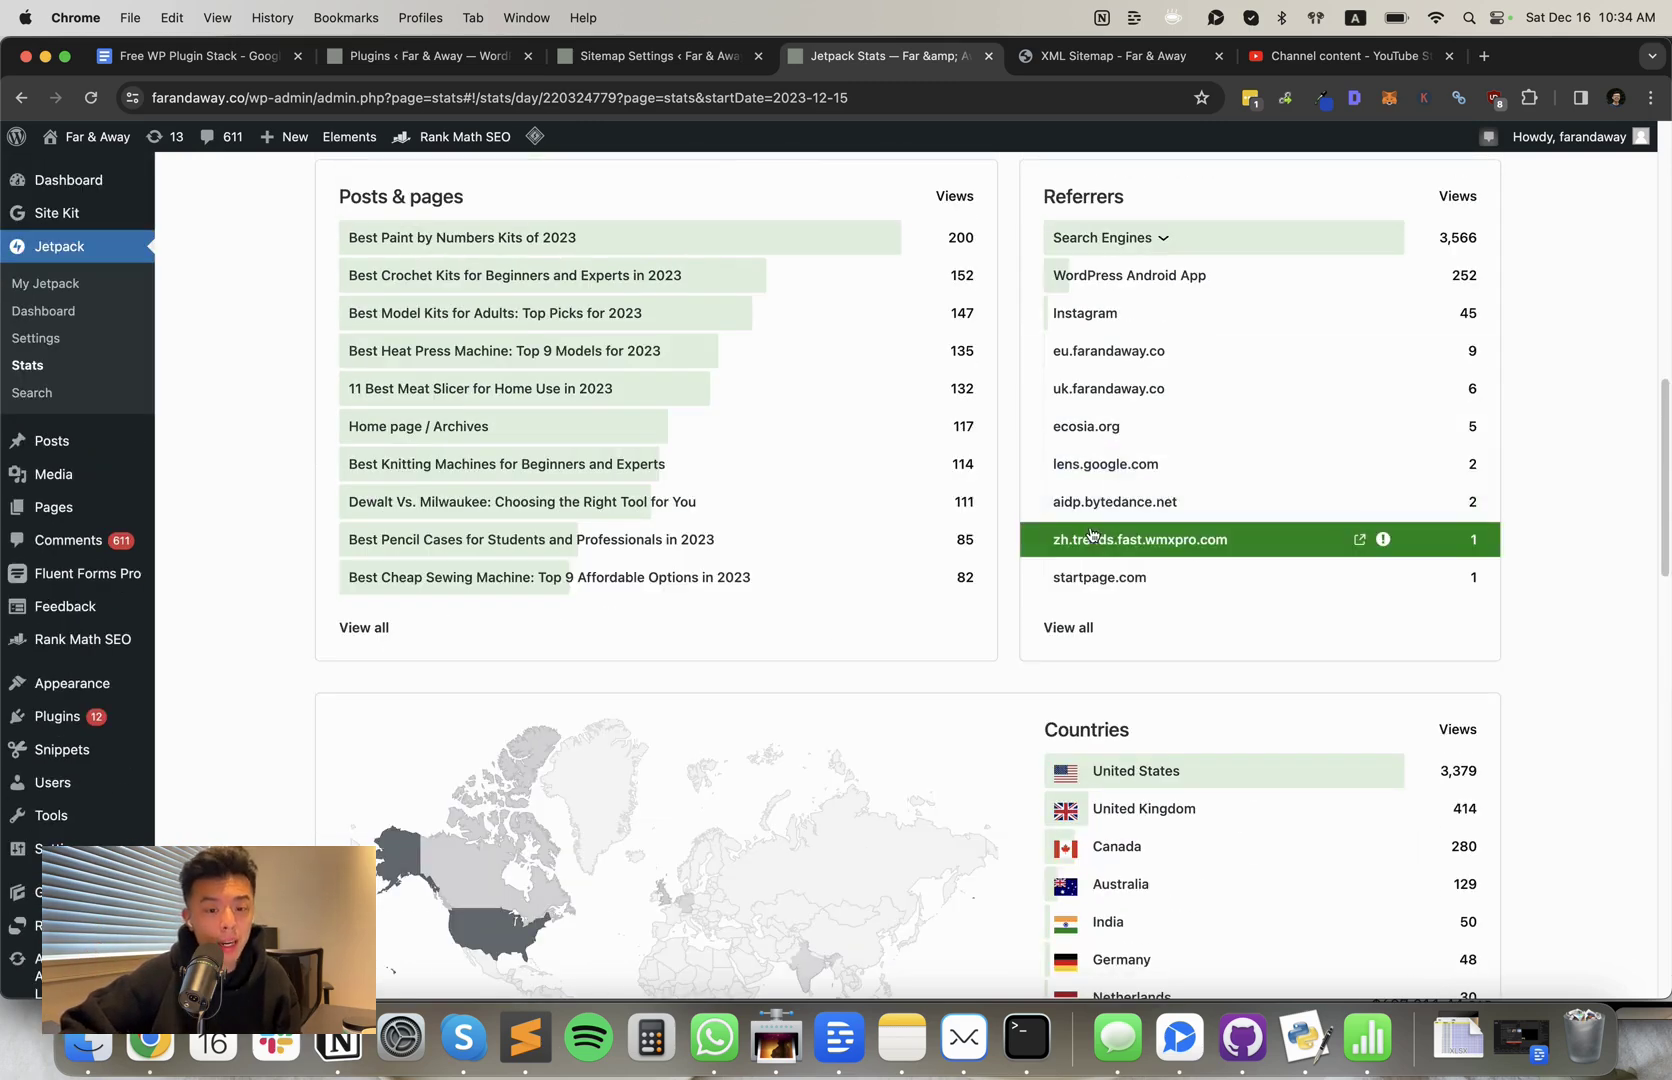
scroll(1000, 480, "up", 6)
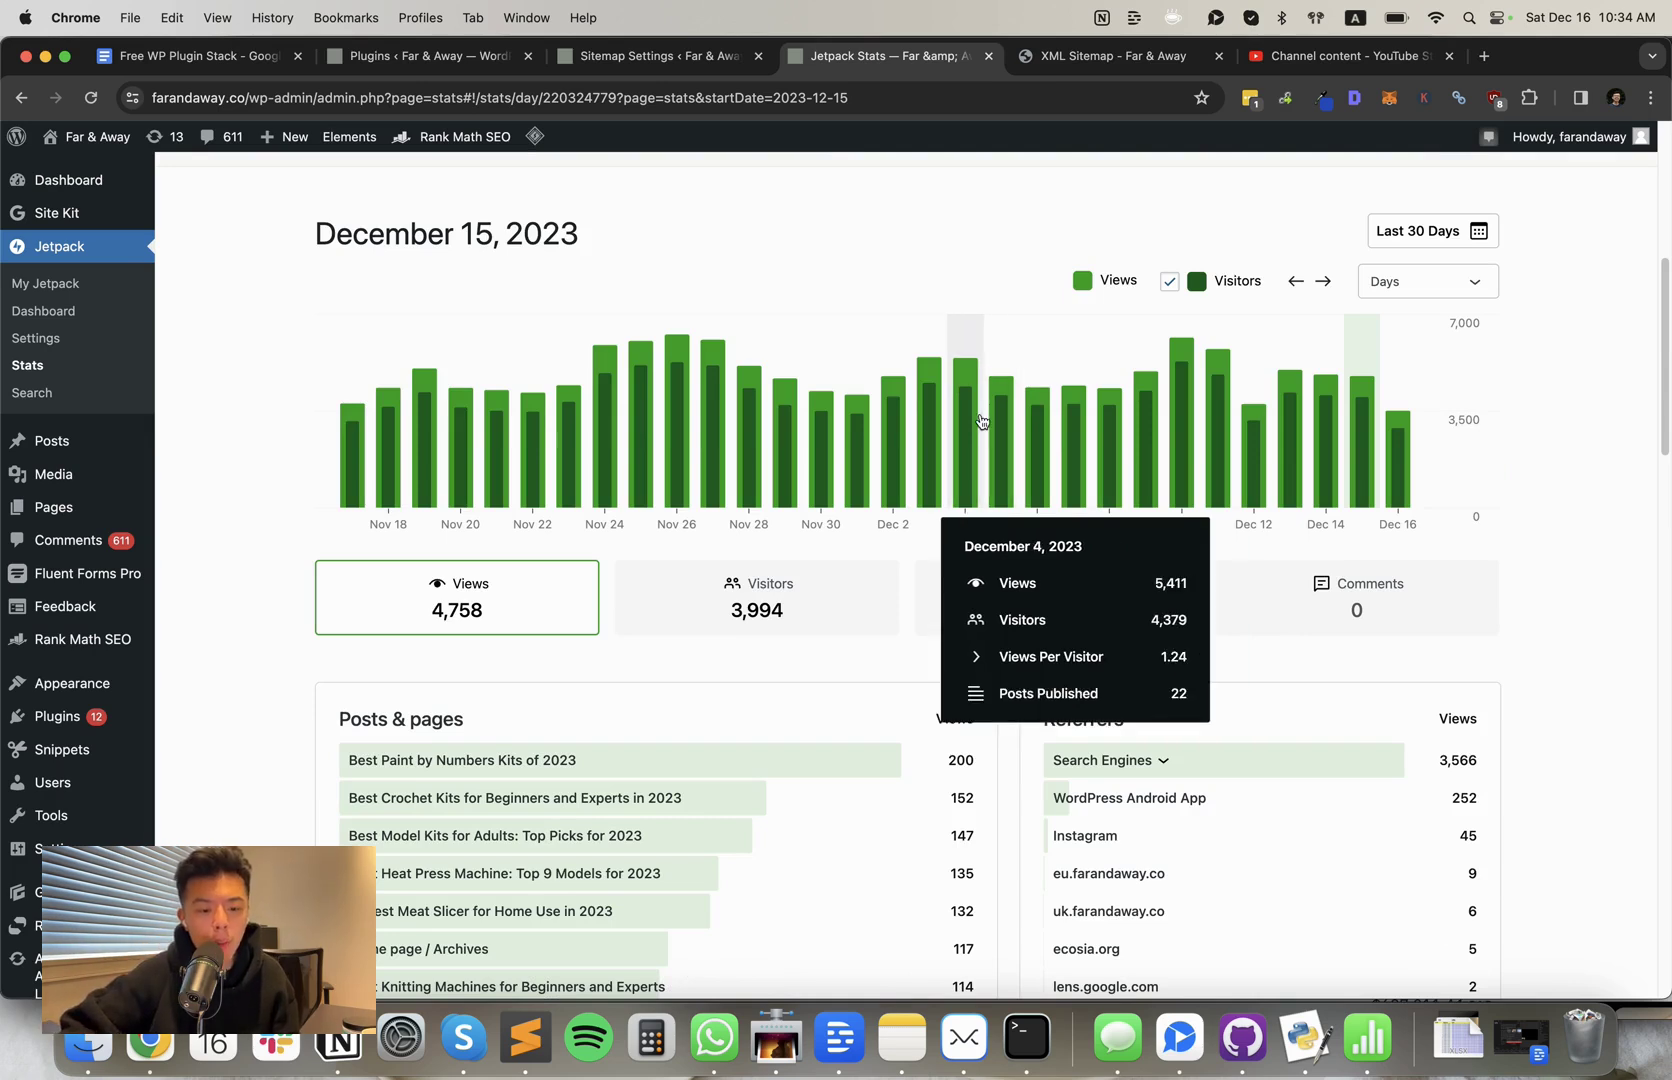
scroll(772, 362, "up", 7)
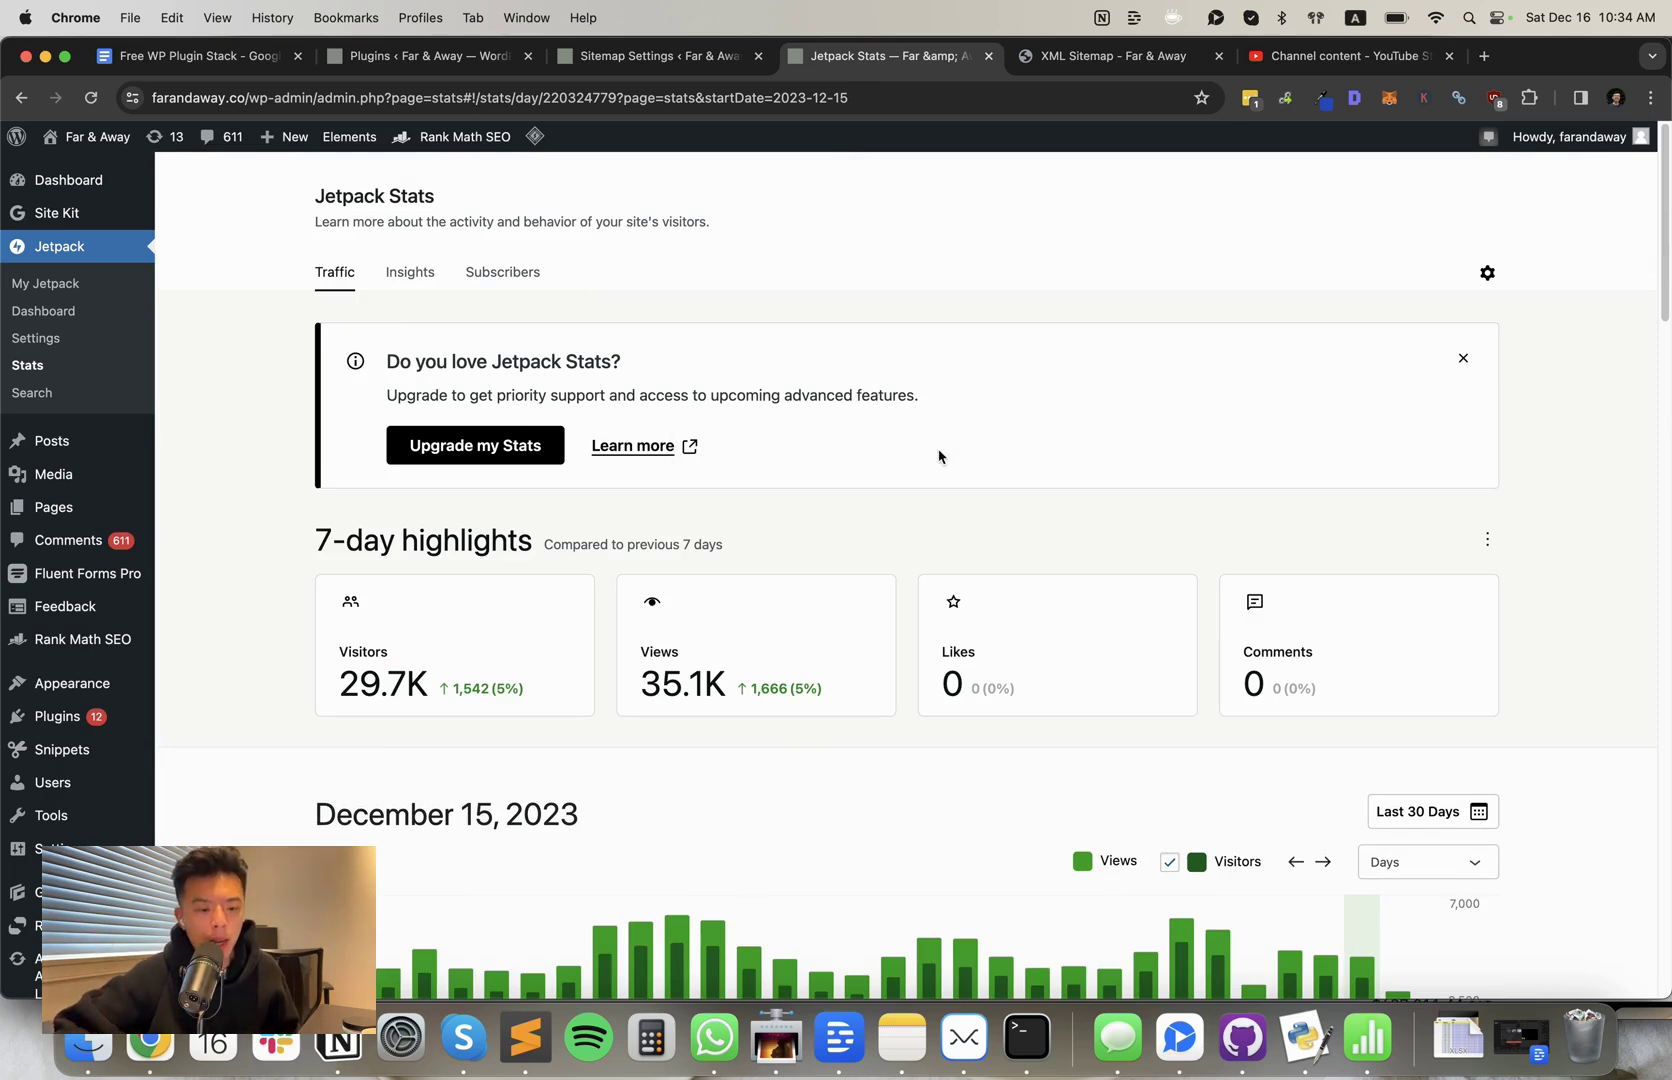
scroll(951, 533, "down", 2)
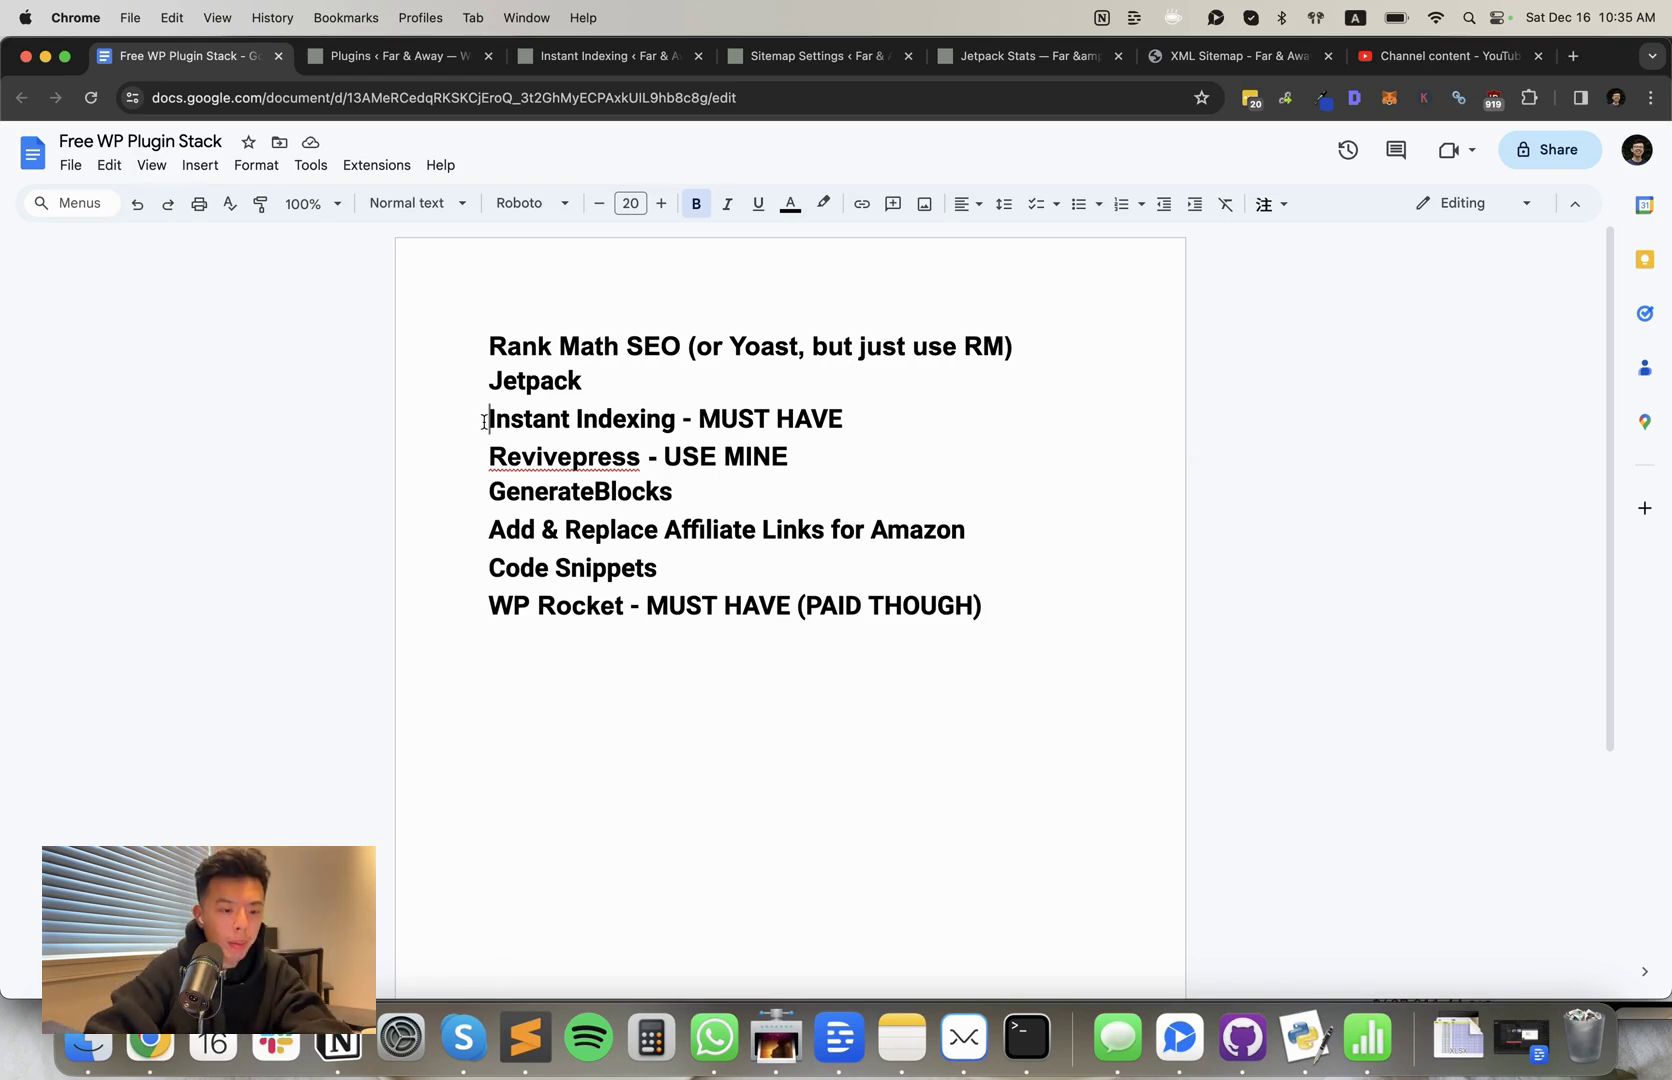
- Prefix the third line with 'RankMath' so it reads 'RankMath Instant Indexing - MUST HAVE'
type("RankMath")
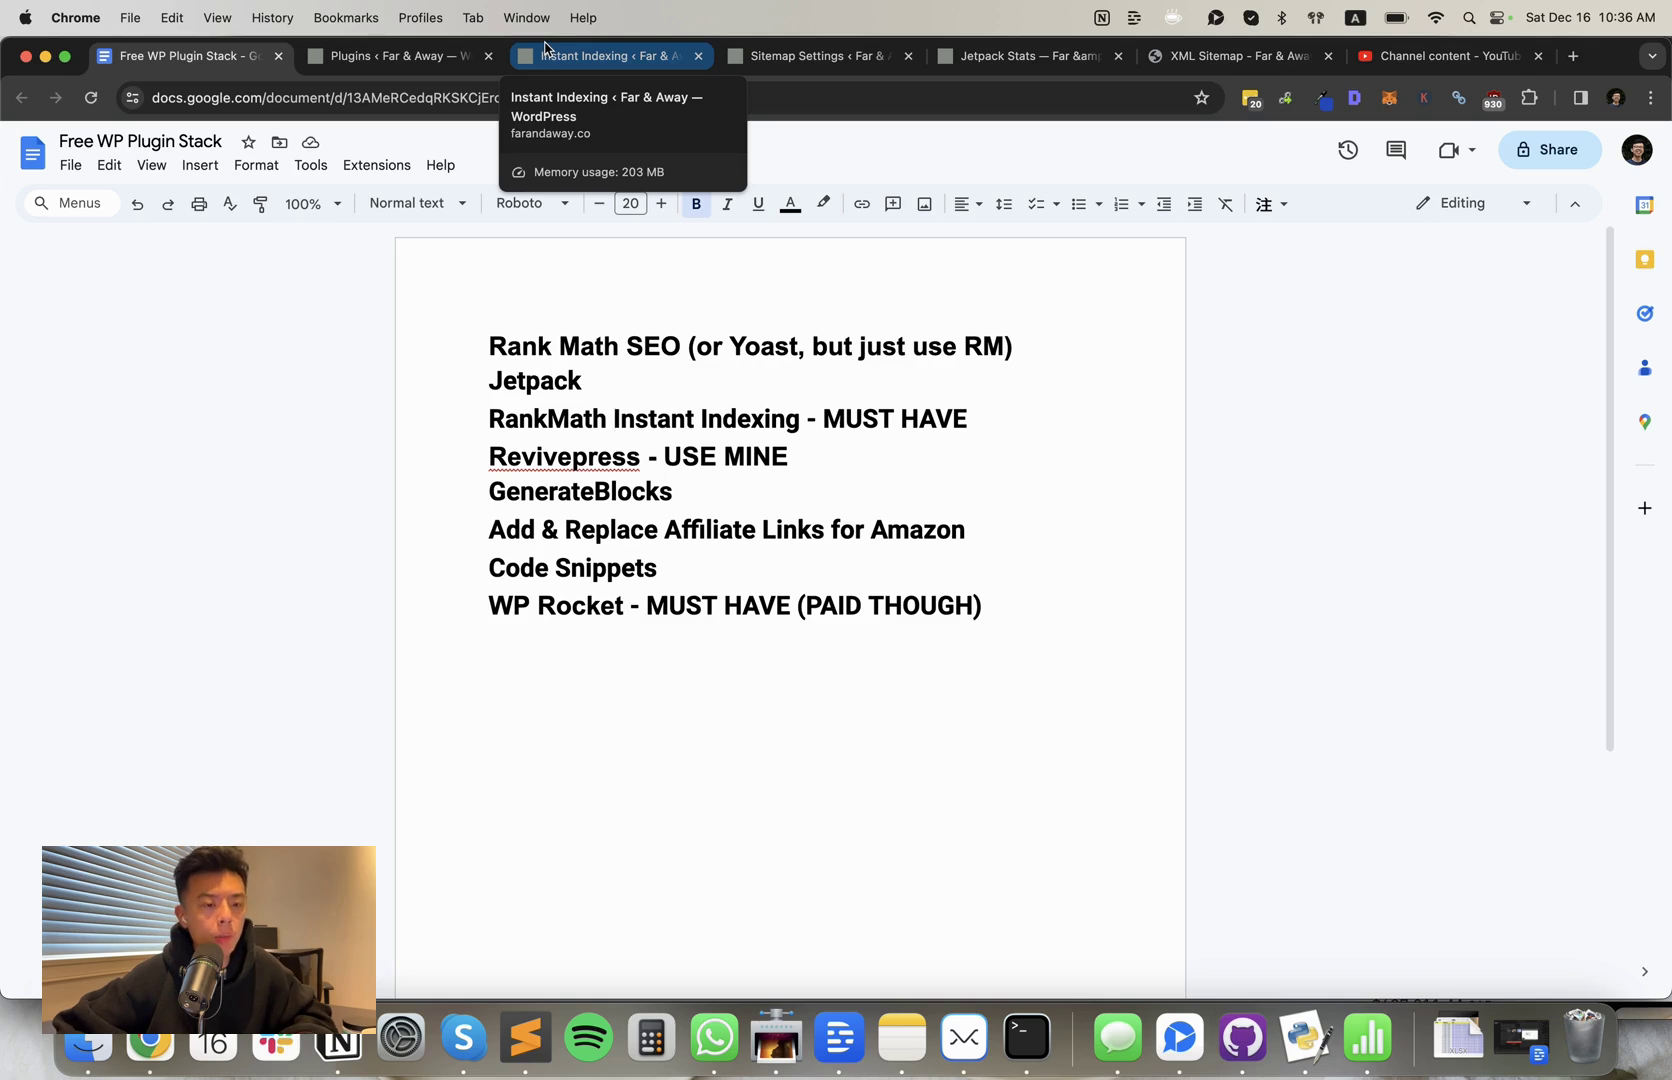
left_click(545, 52)
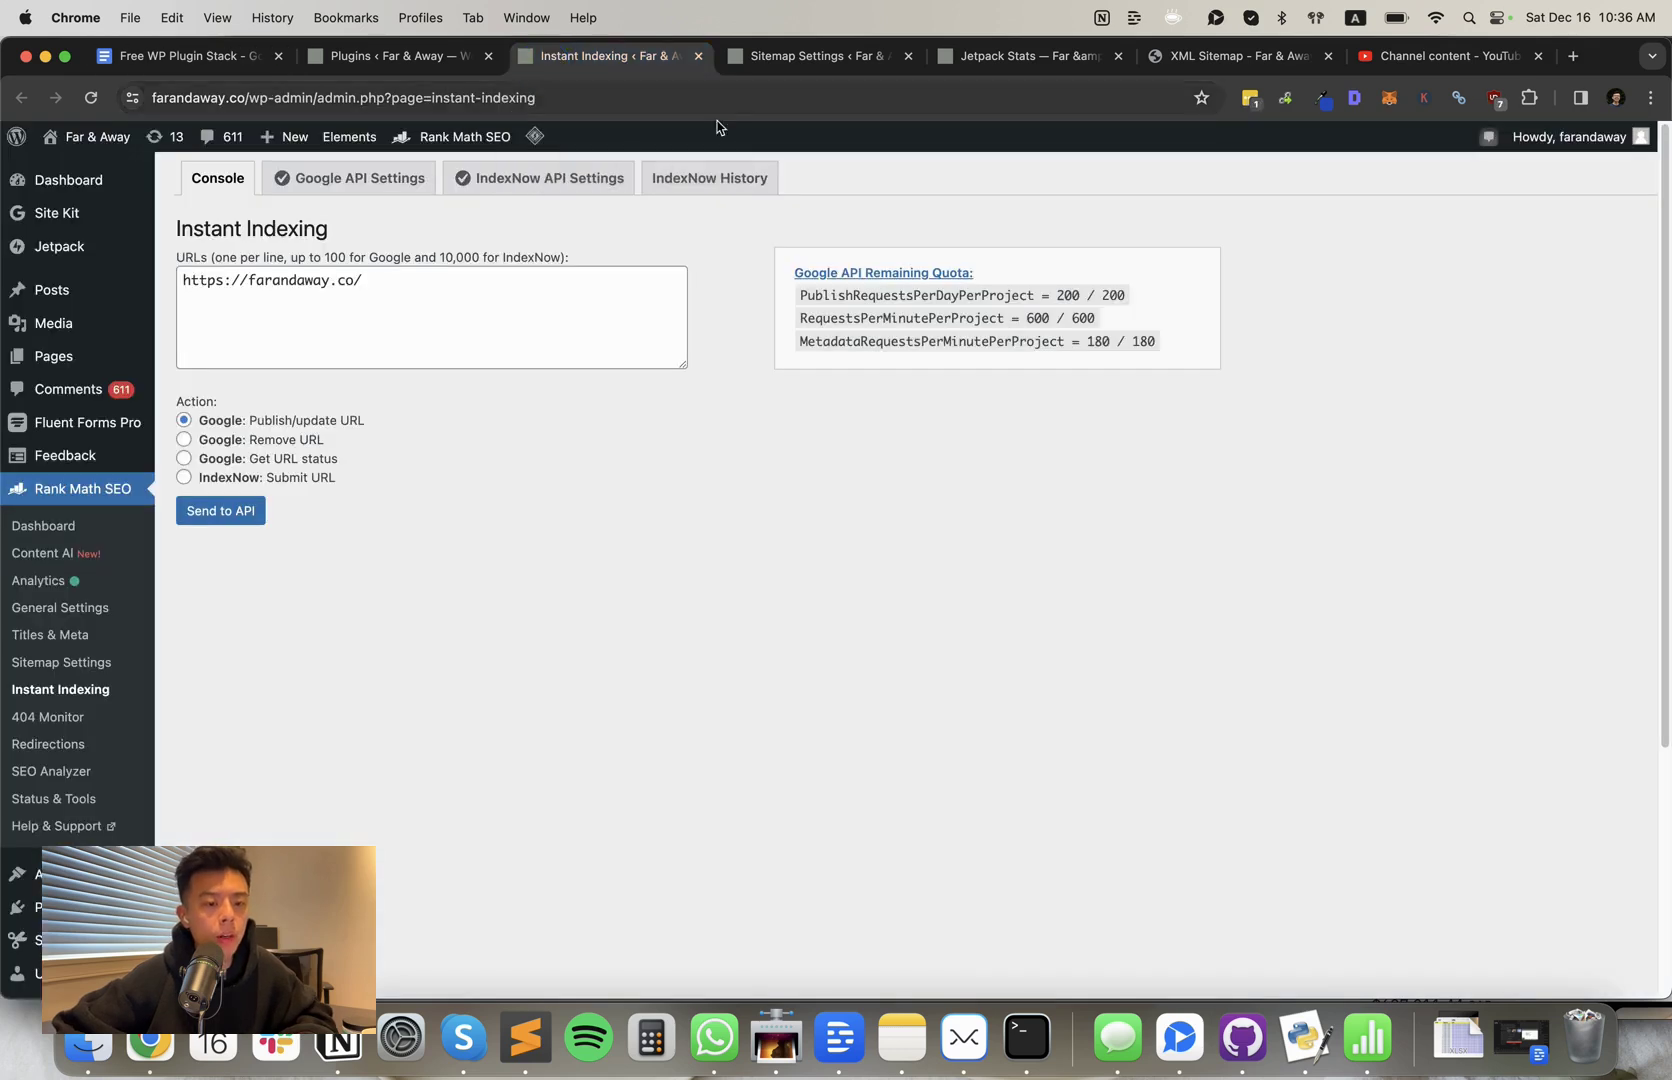
triple_click(847, 299)
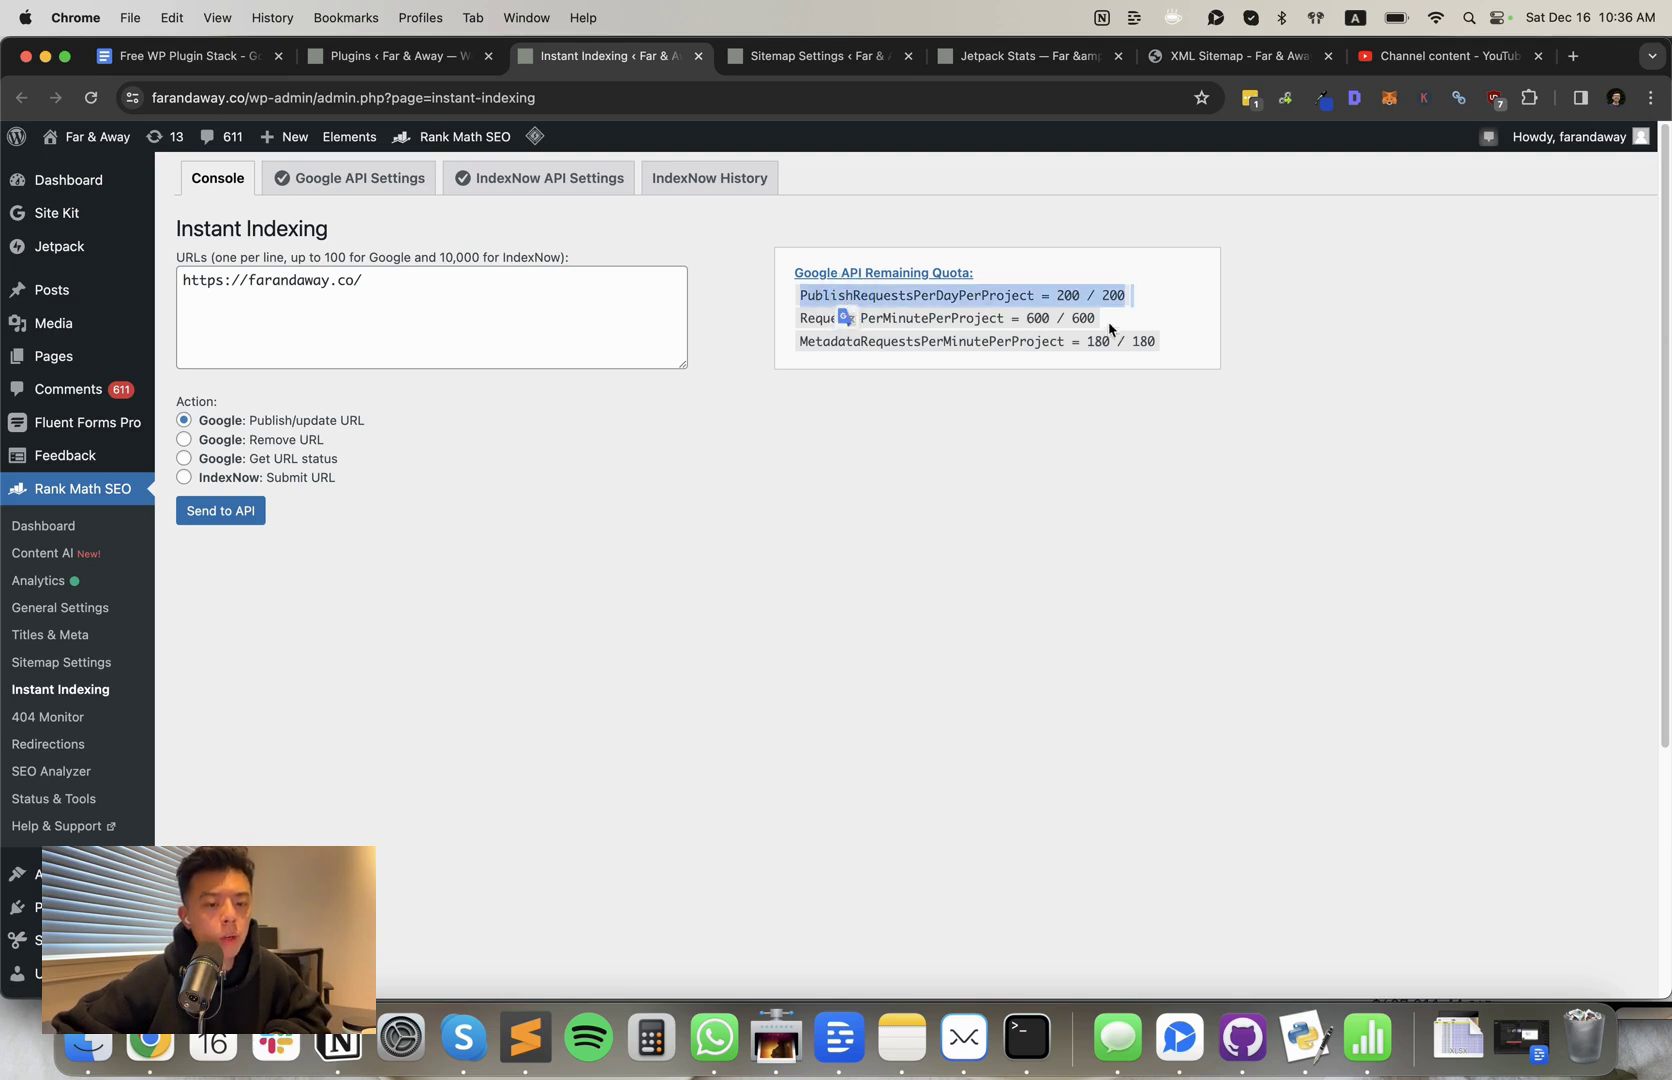
left_click(440, 293)
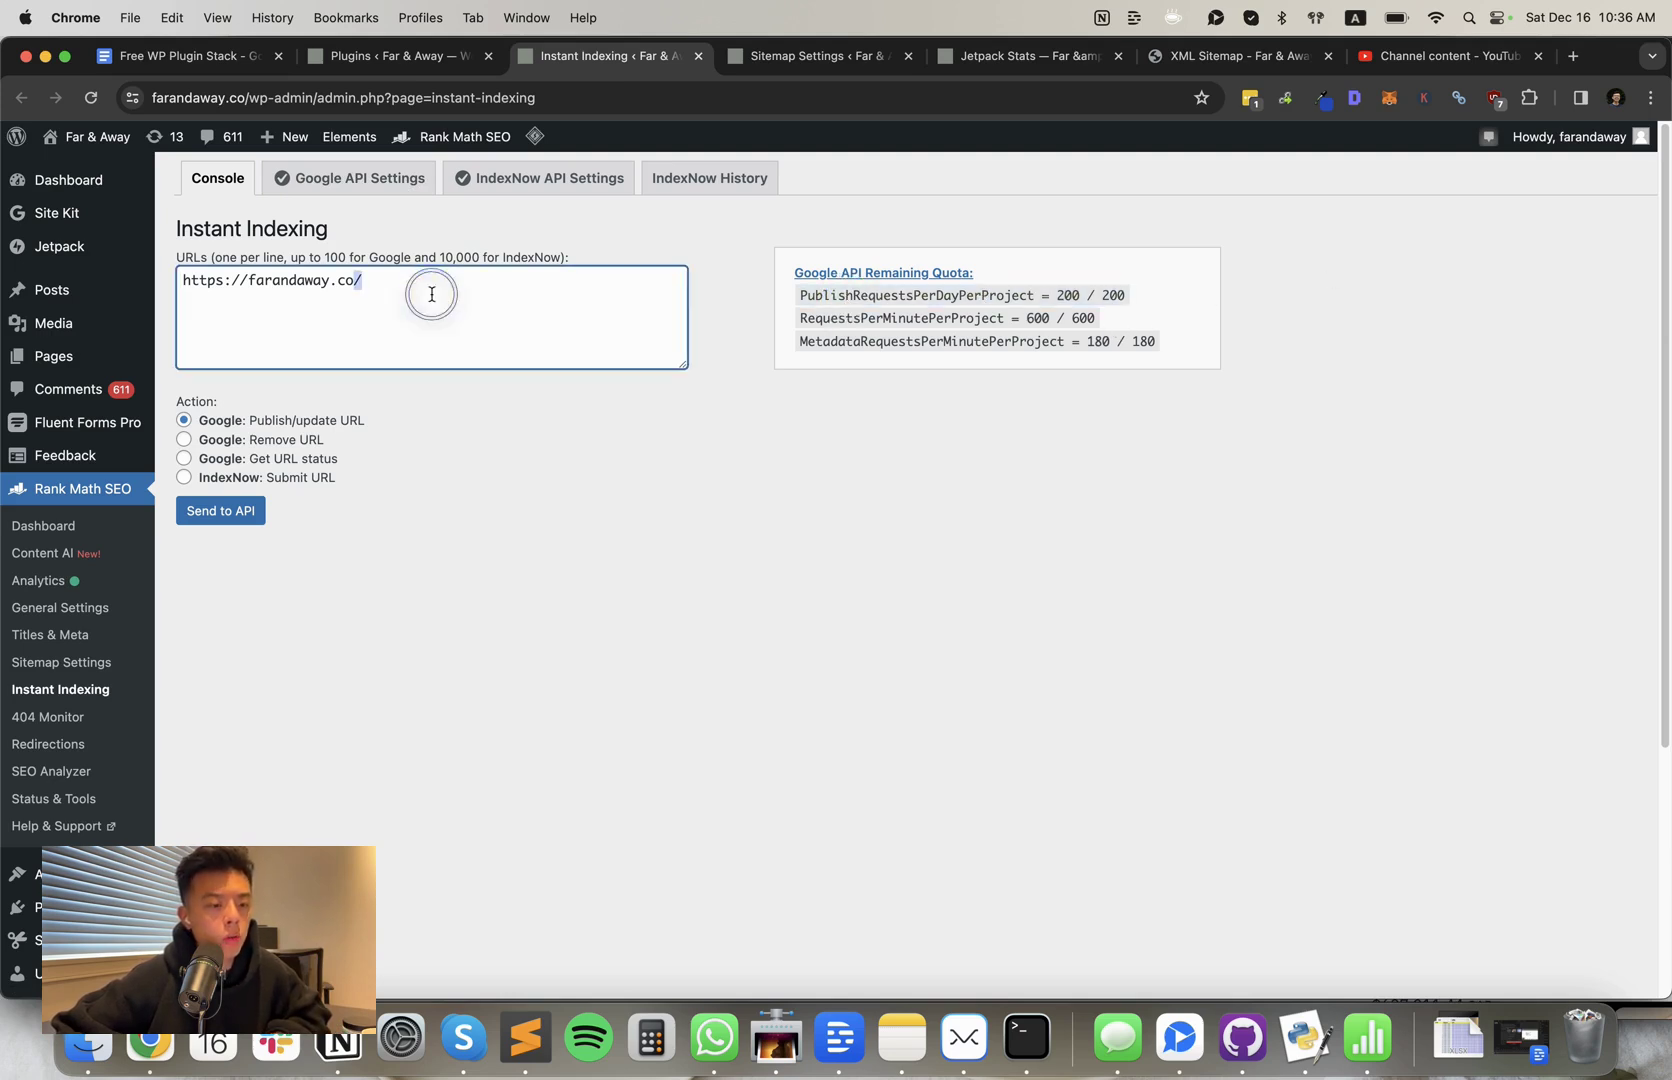
left_click(240, 512)
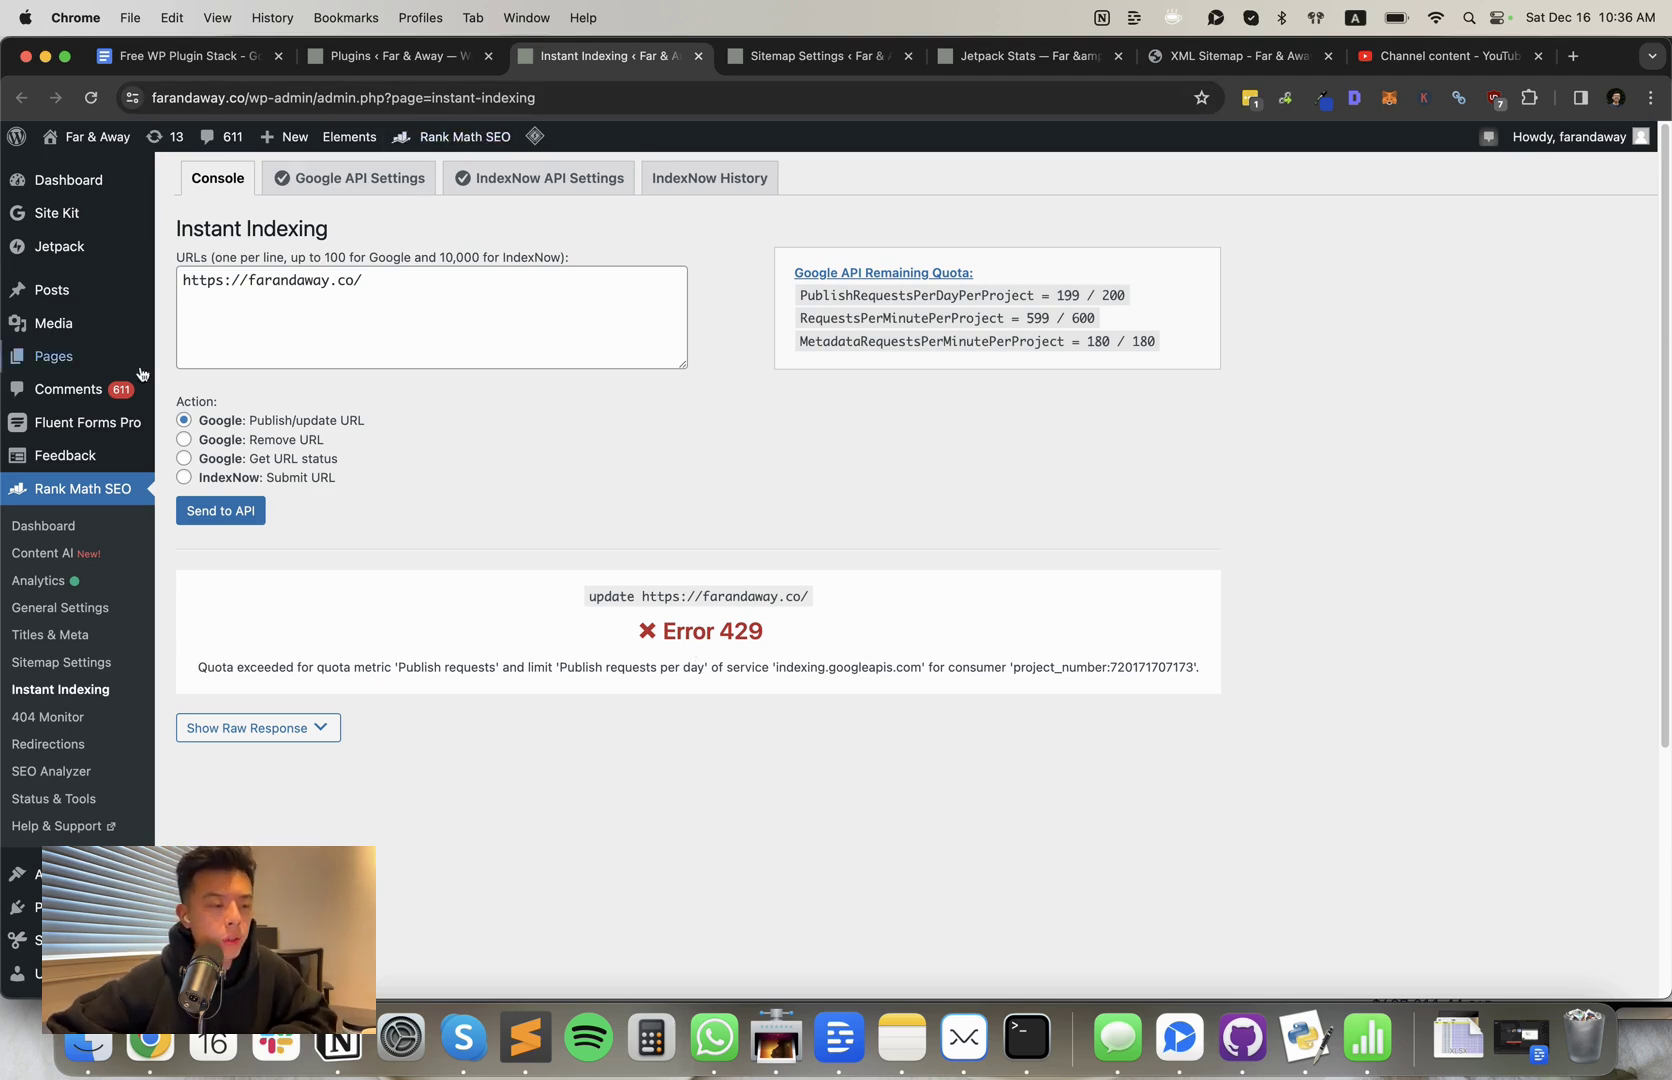
mouse_move(90, 290)
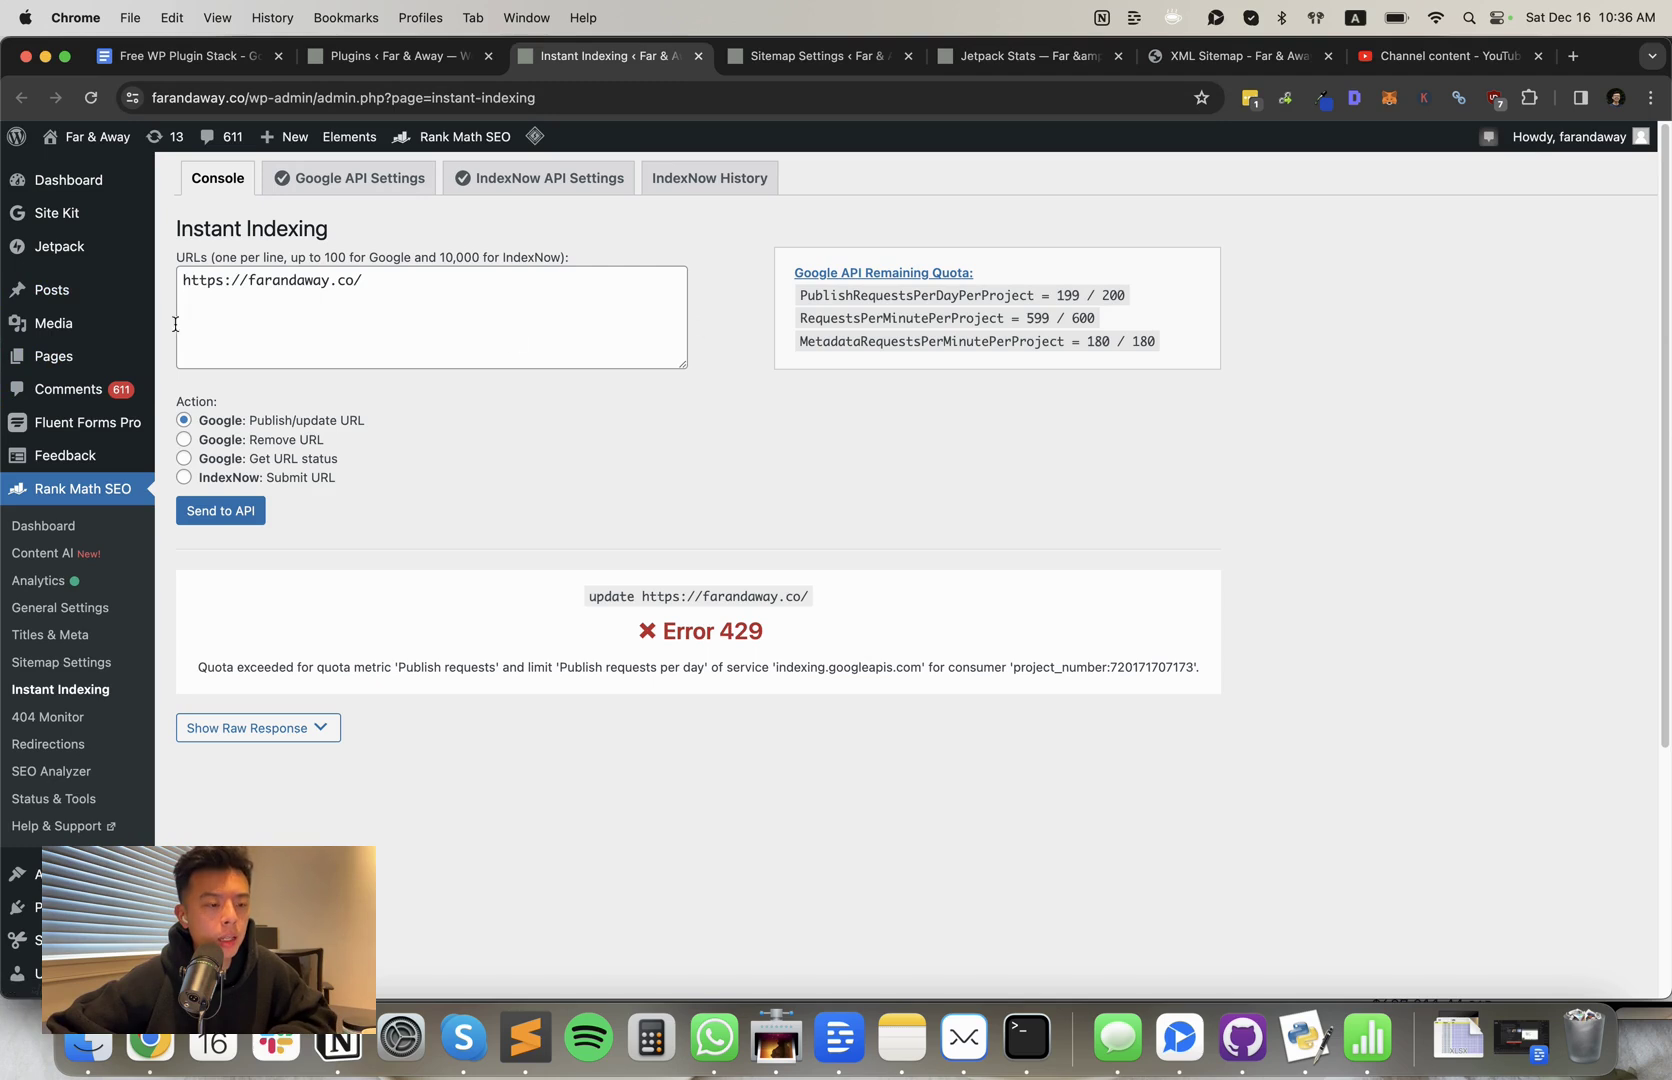
left_click(83, 298)
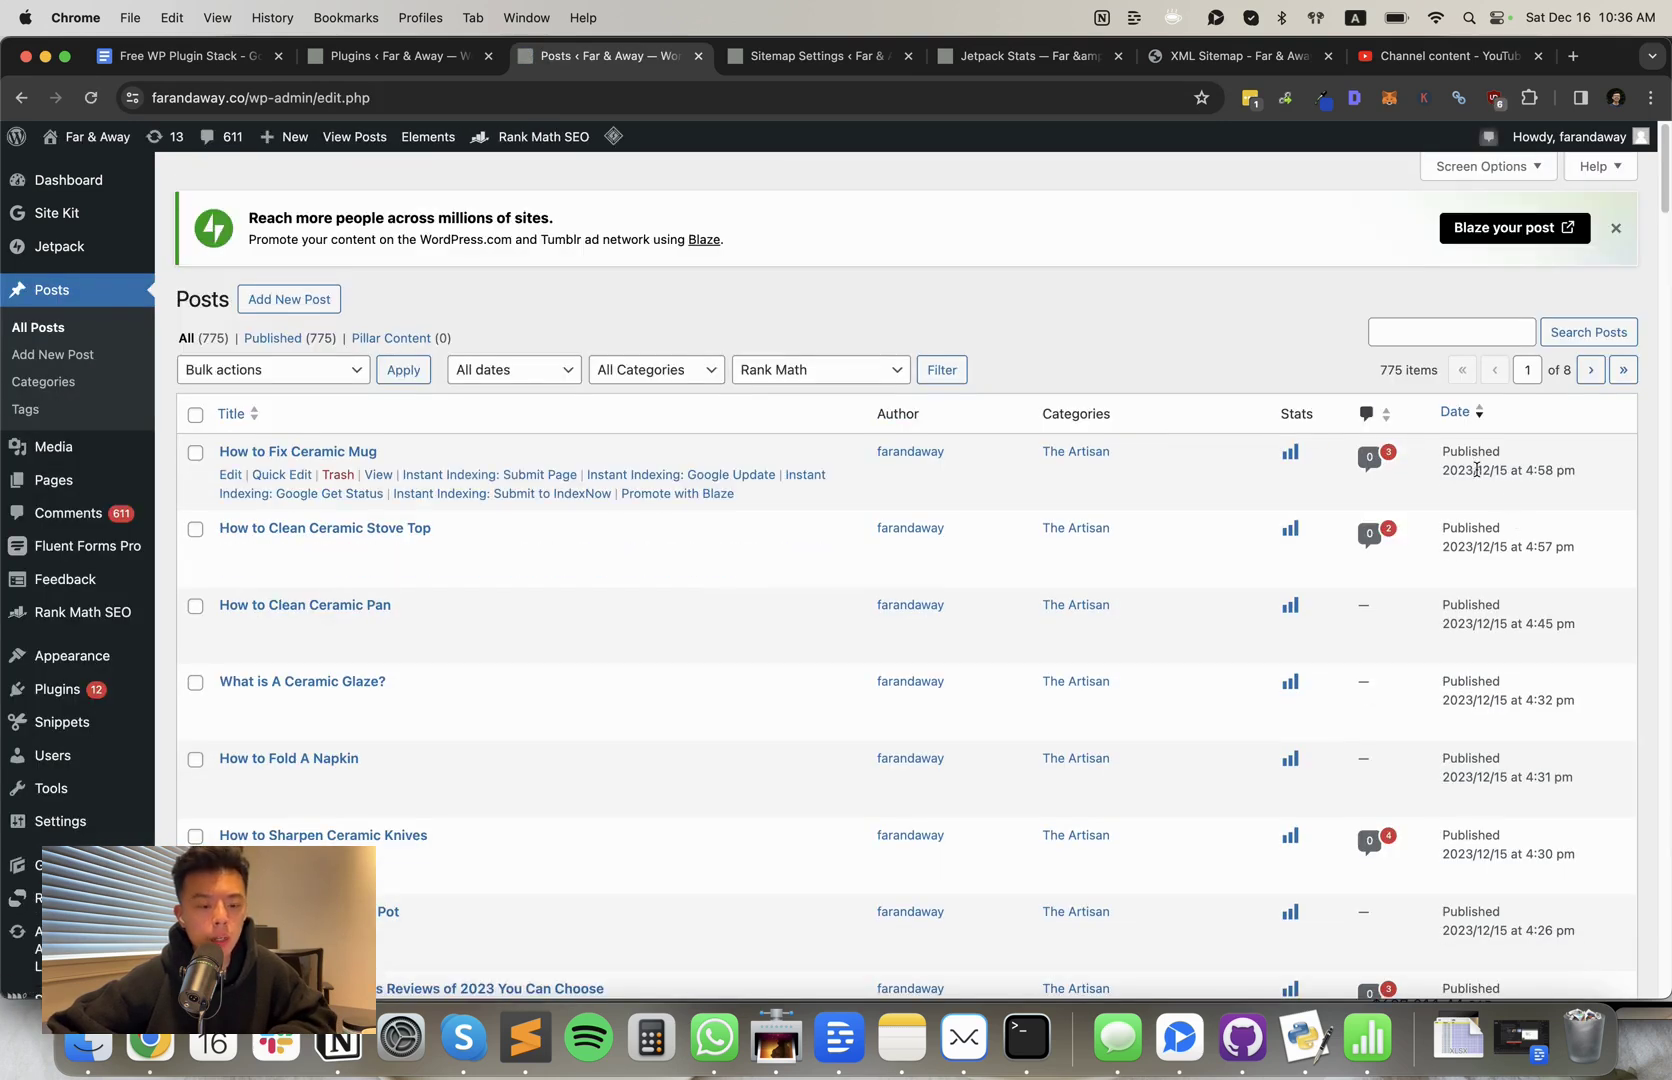
- Scroll the 775-post list, then put the caret after 'Revivepress - USE MINE' in the doc
scroll(1476, 469, "down", 15)
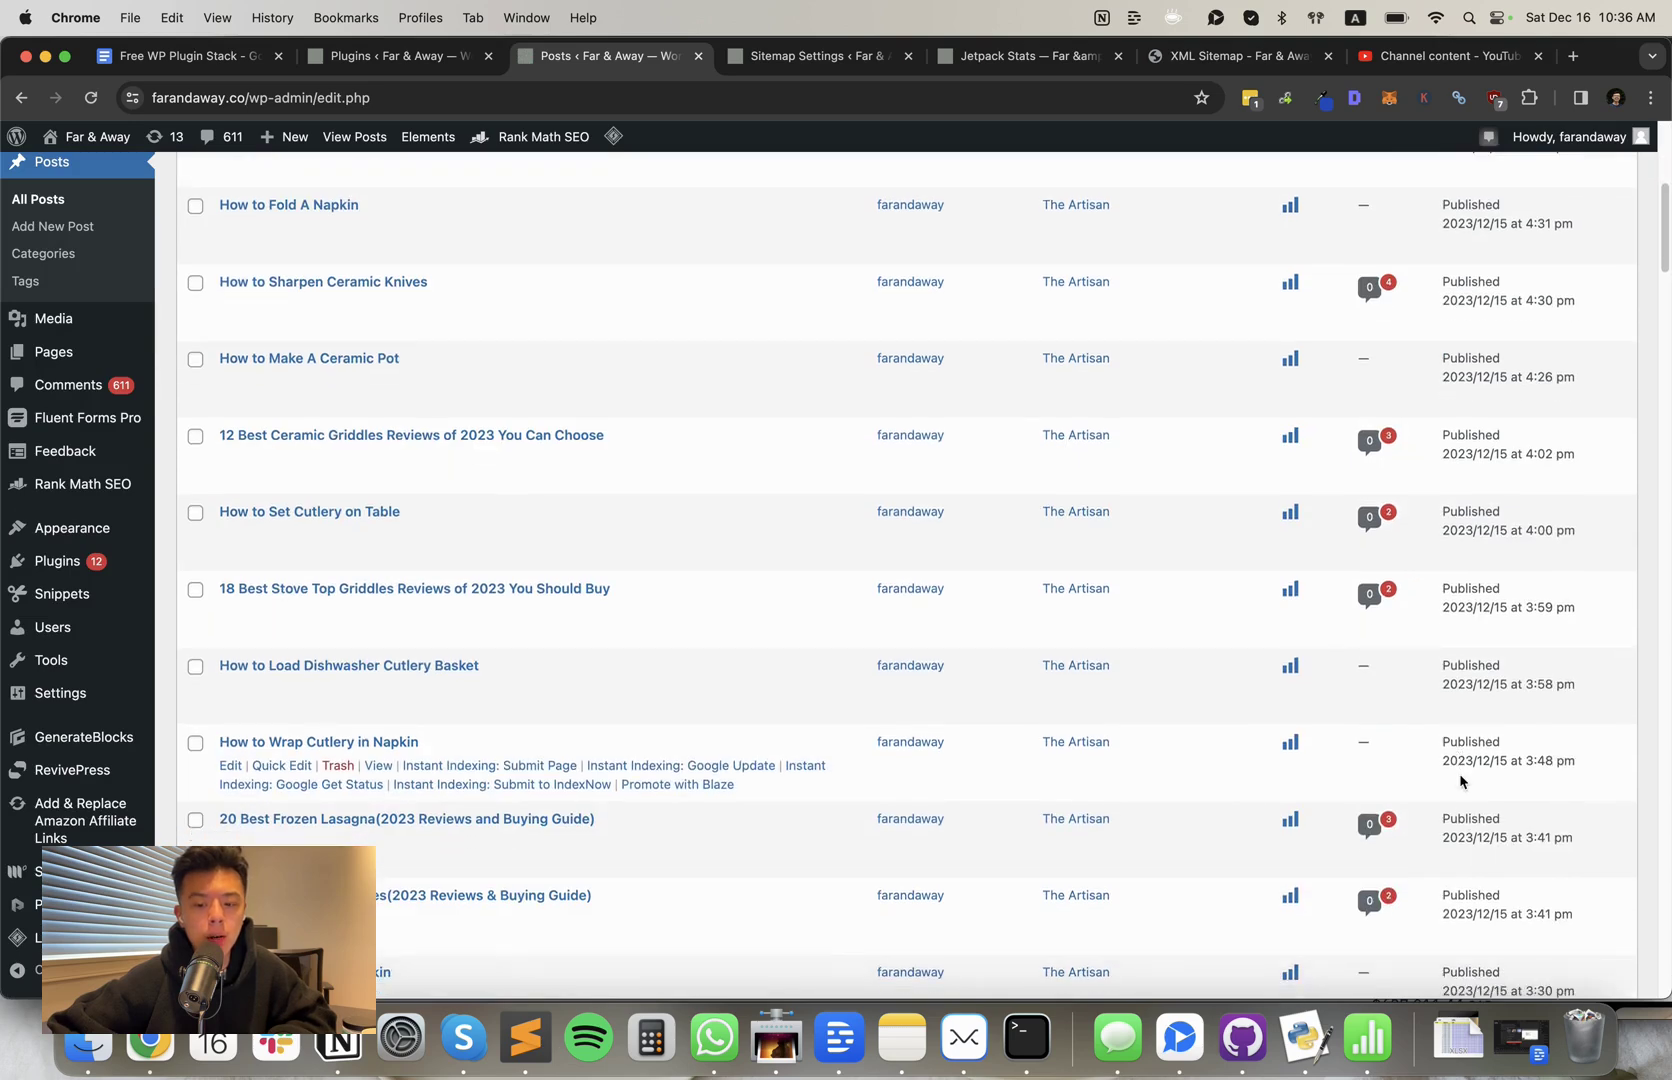
scroll(1437, 781, "up", 10)
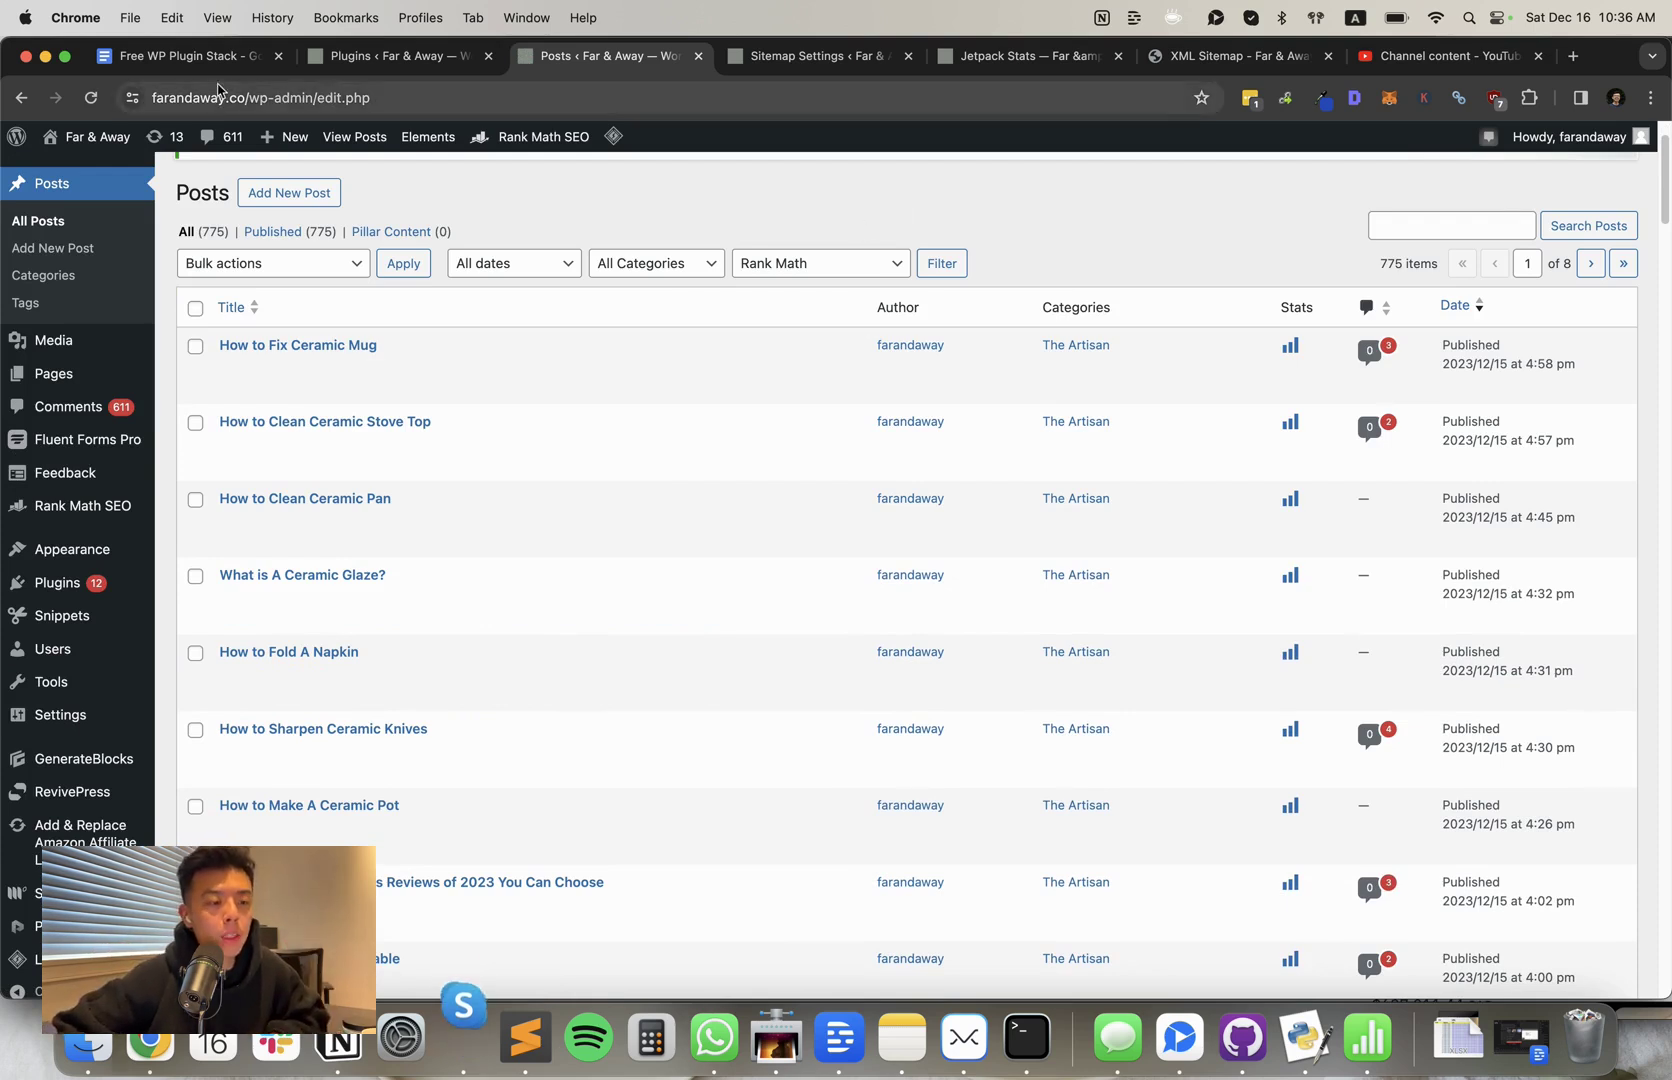
left_click(190, 57)
left_click_drag(489, 457, 814, 466)
left_click(814, 470)
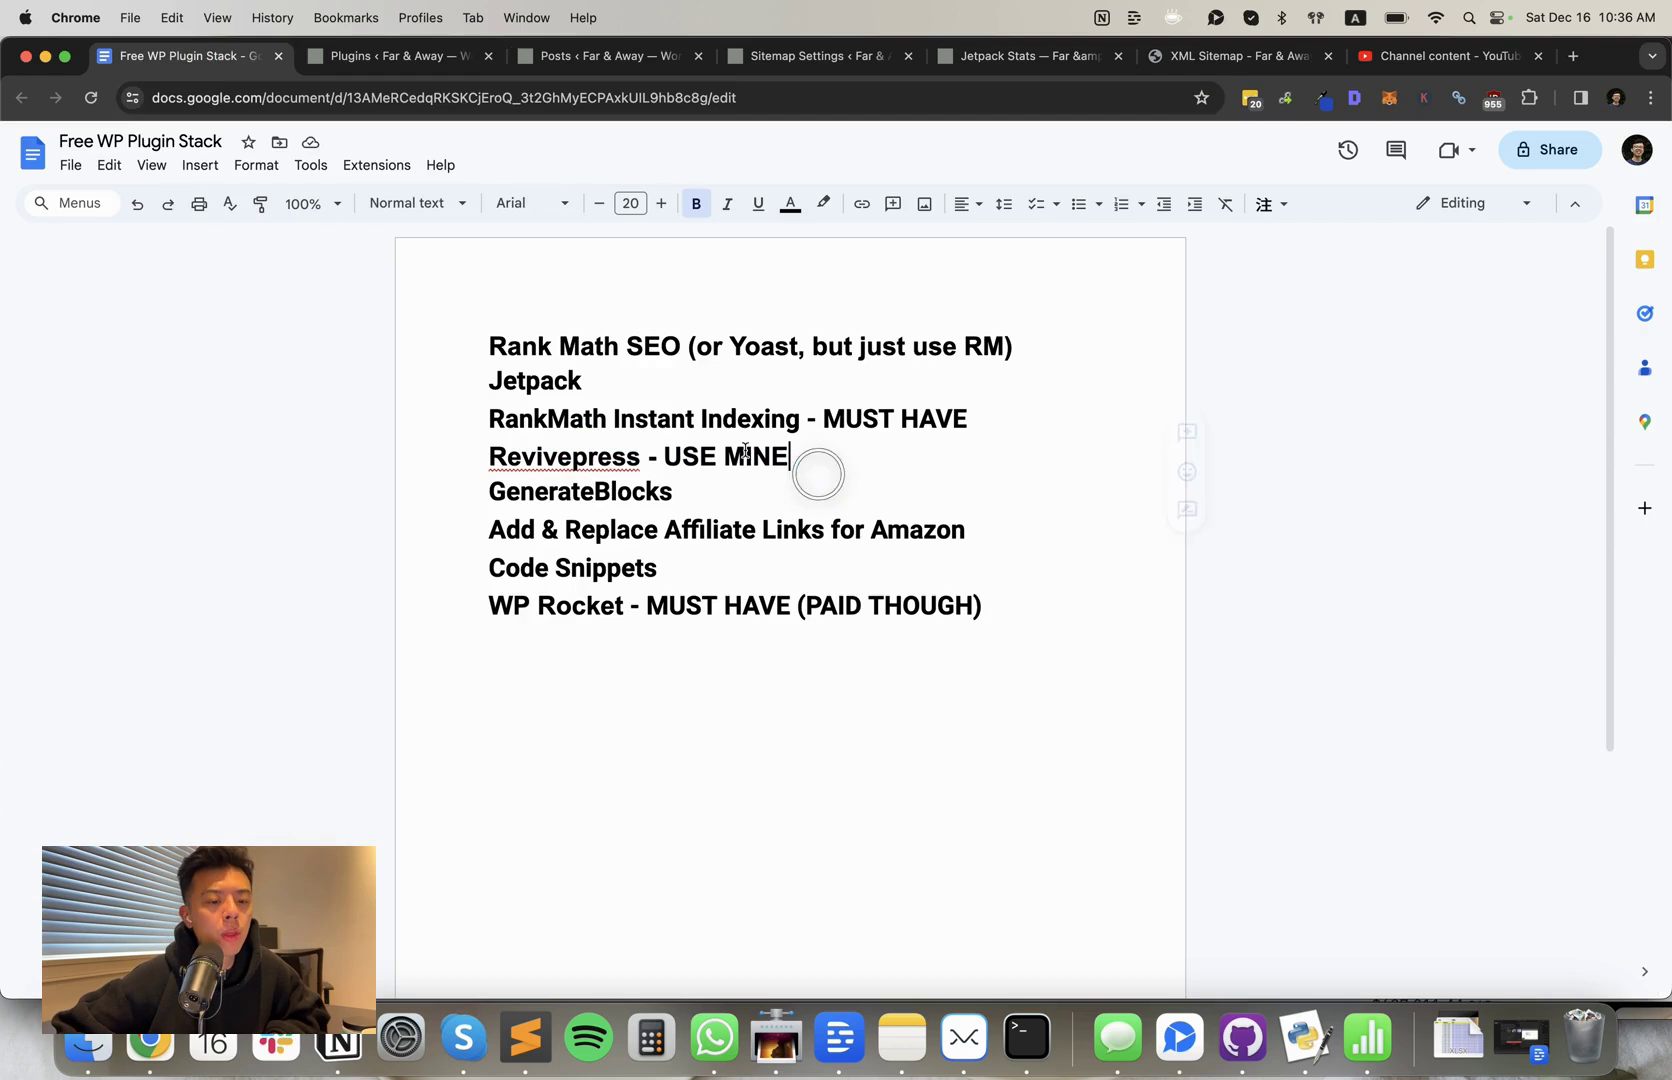
- Accept the 'Revive Press' spelling suggestion for Revivepress on the fourth line
left_click(588, 457)
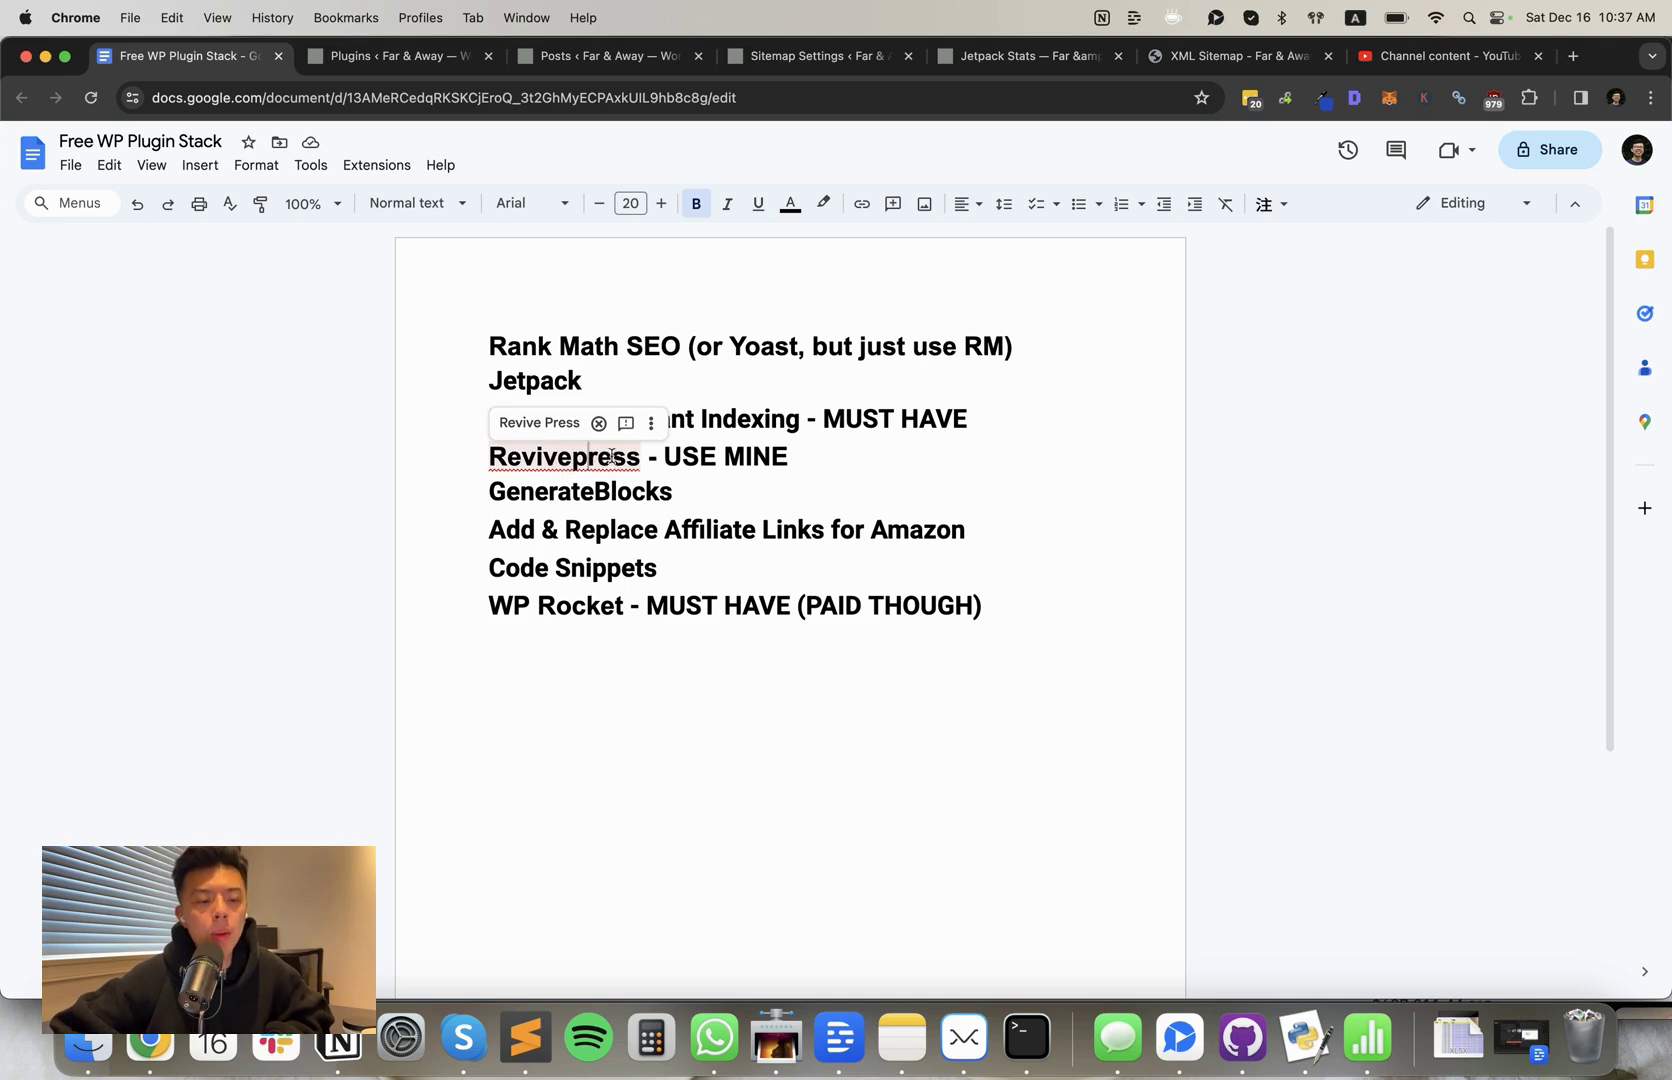
left_click(545, 422)
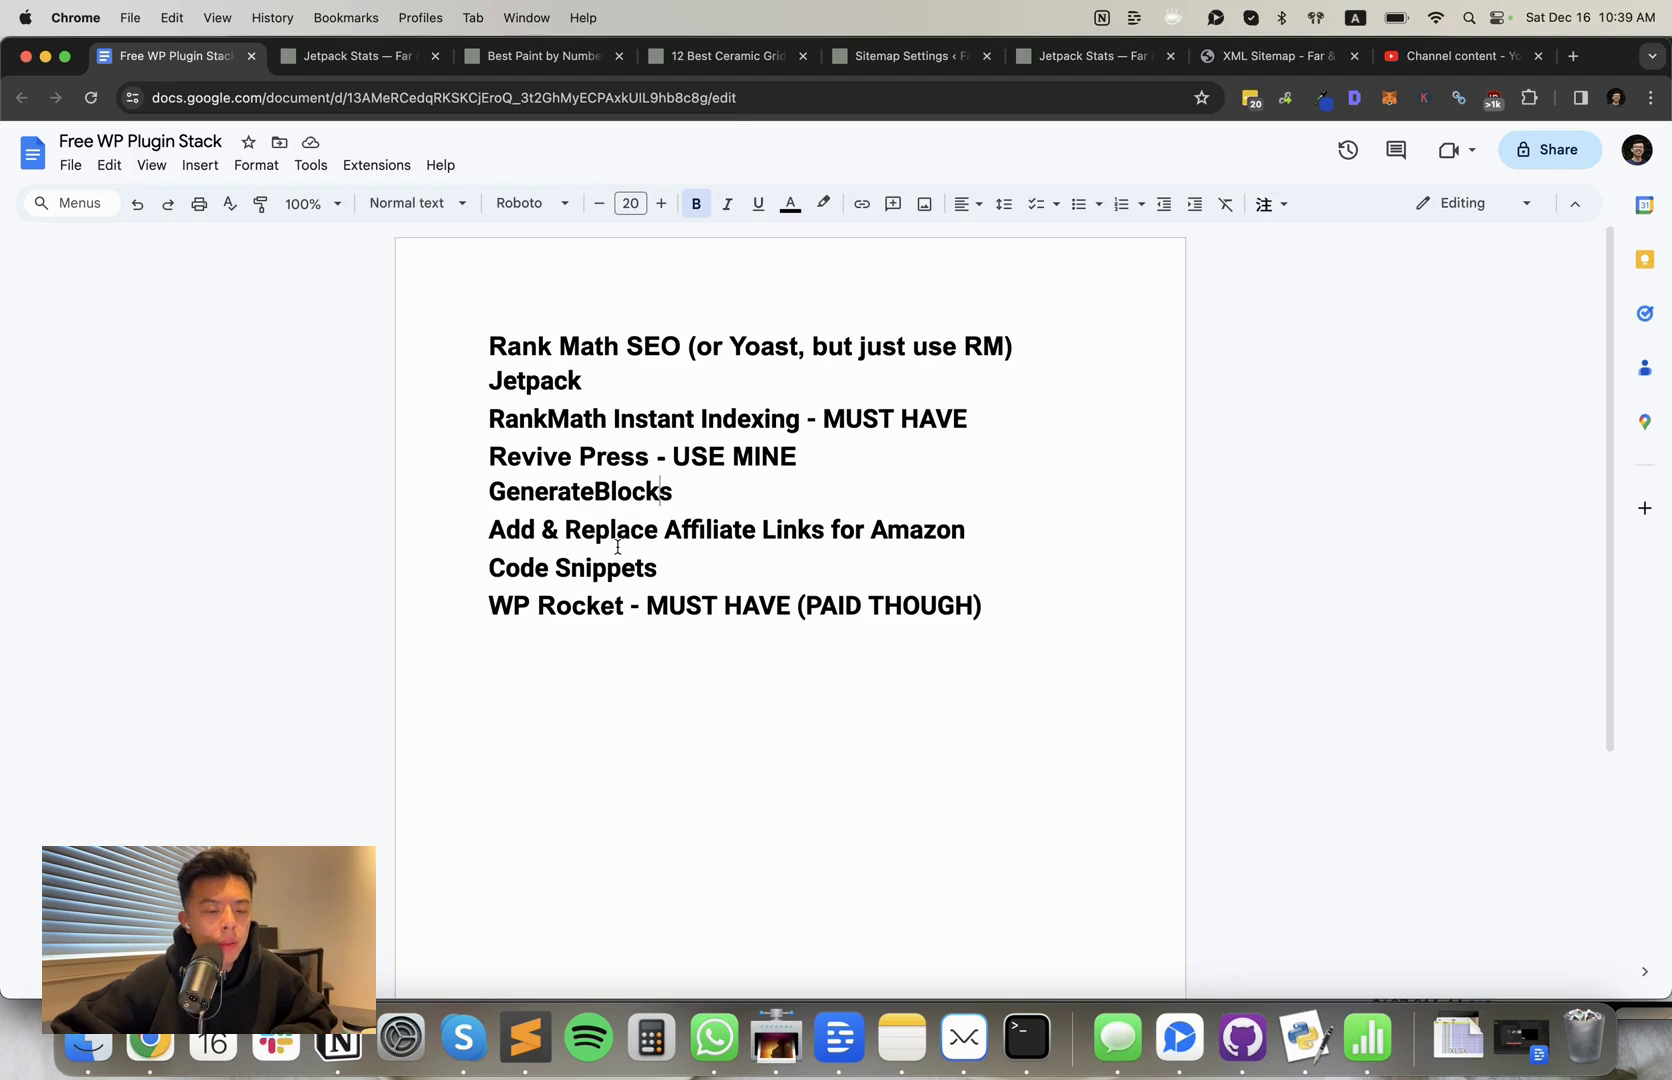
- Mark the Code Snippets line in the doc, then view the site's six snippets in WordPress admin
triple_click(596, 572)
left_click(720, 567)
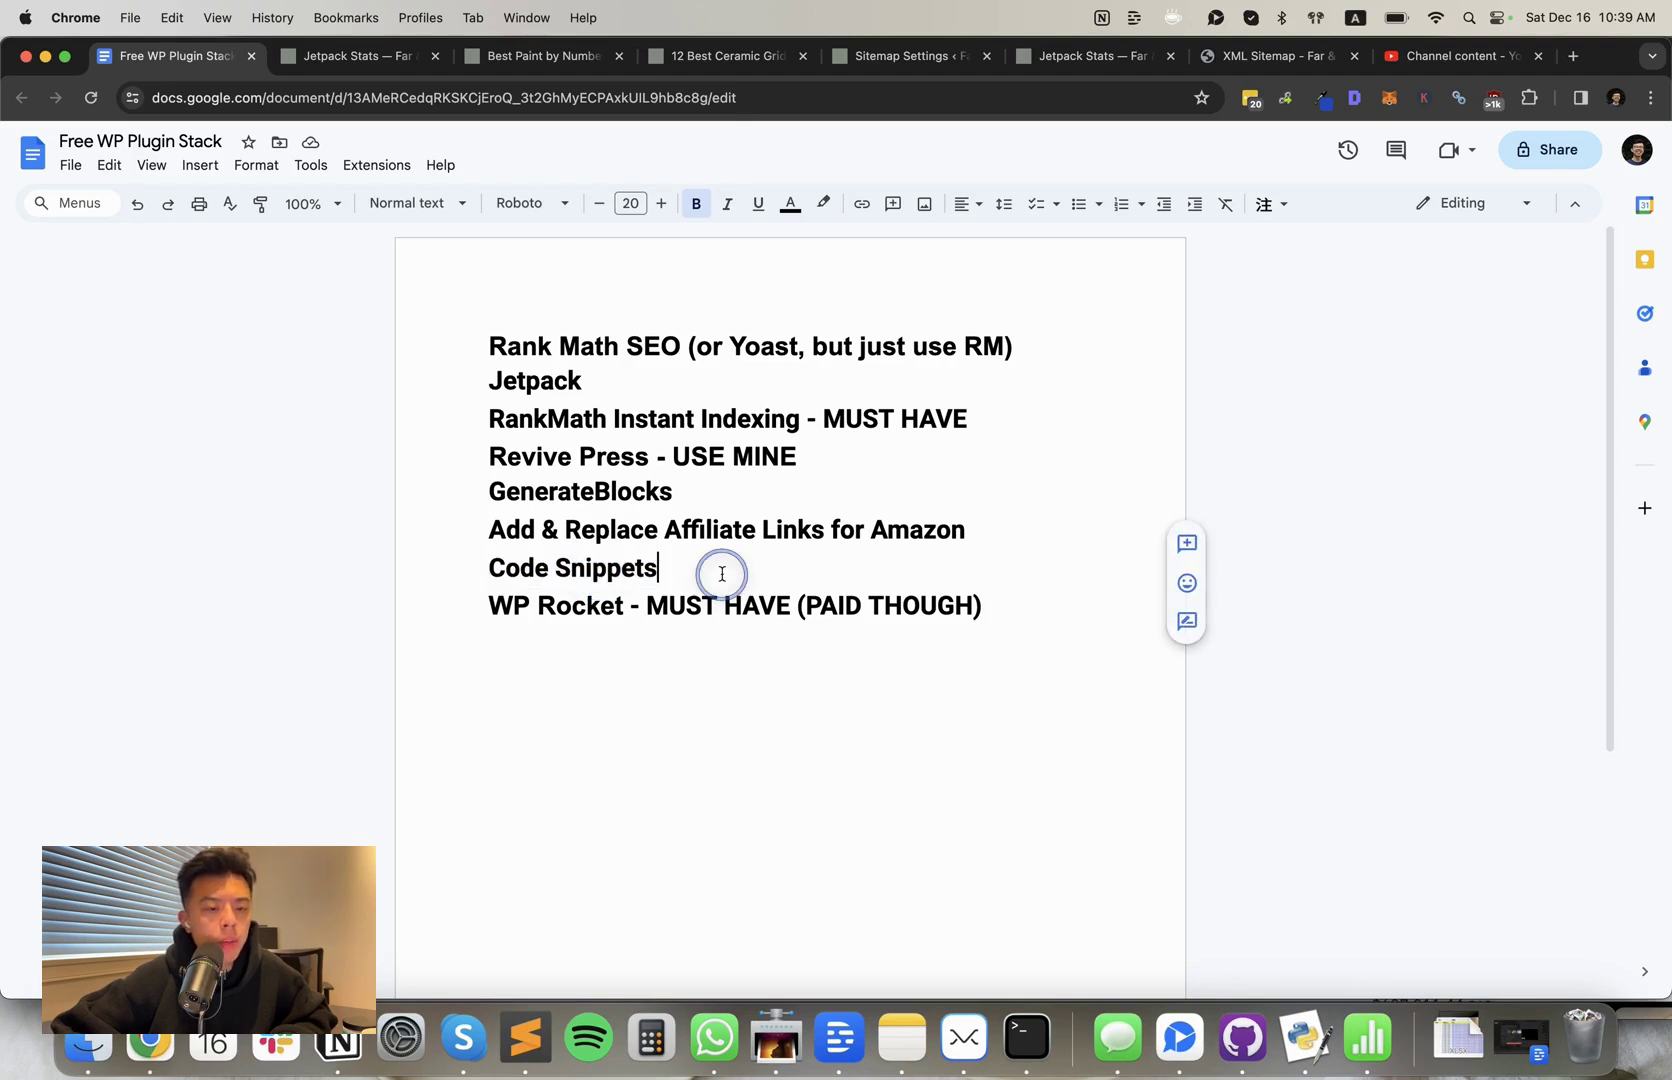
left_click(716, 62)
left_click(345, 56)
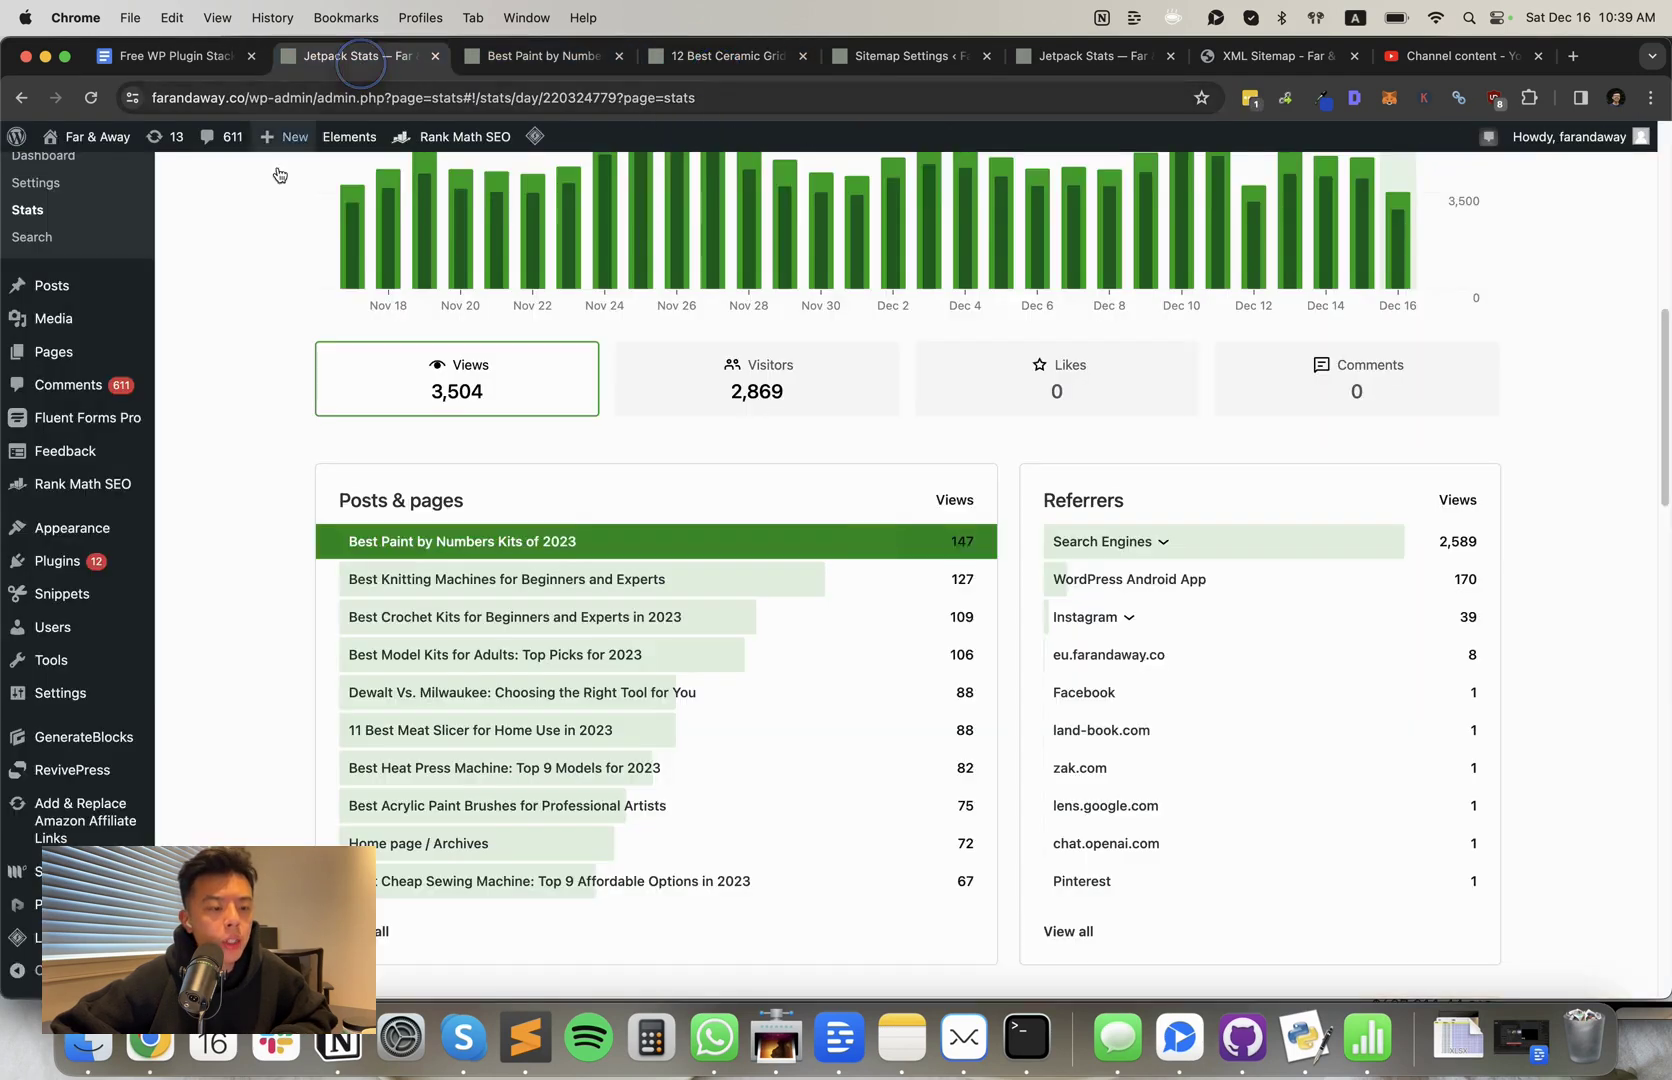
mouse_move(80, 627)
left_click(95, 593)
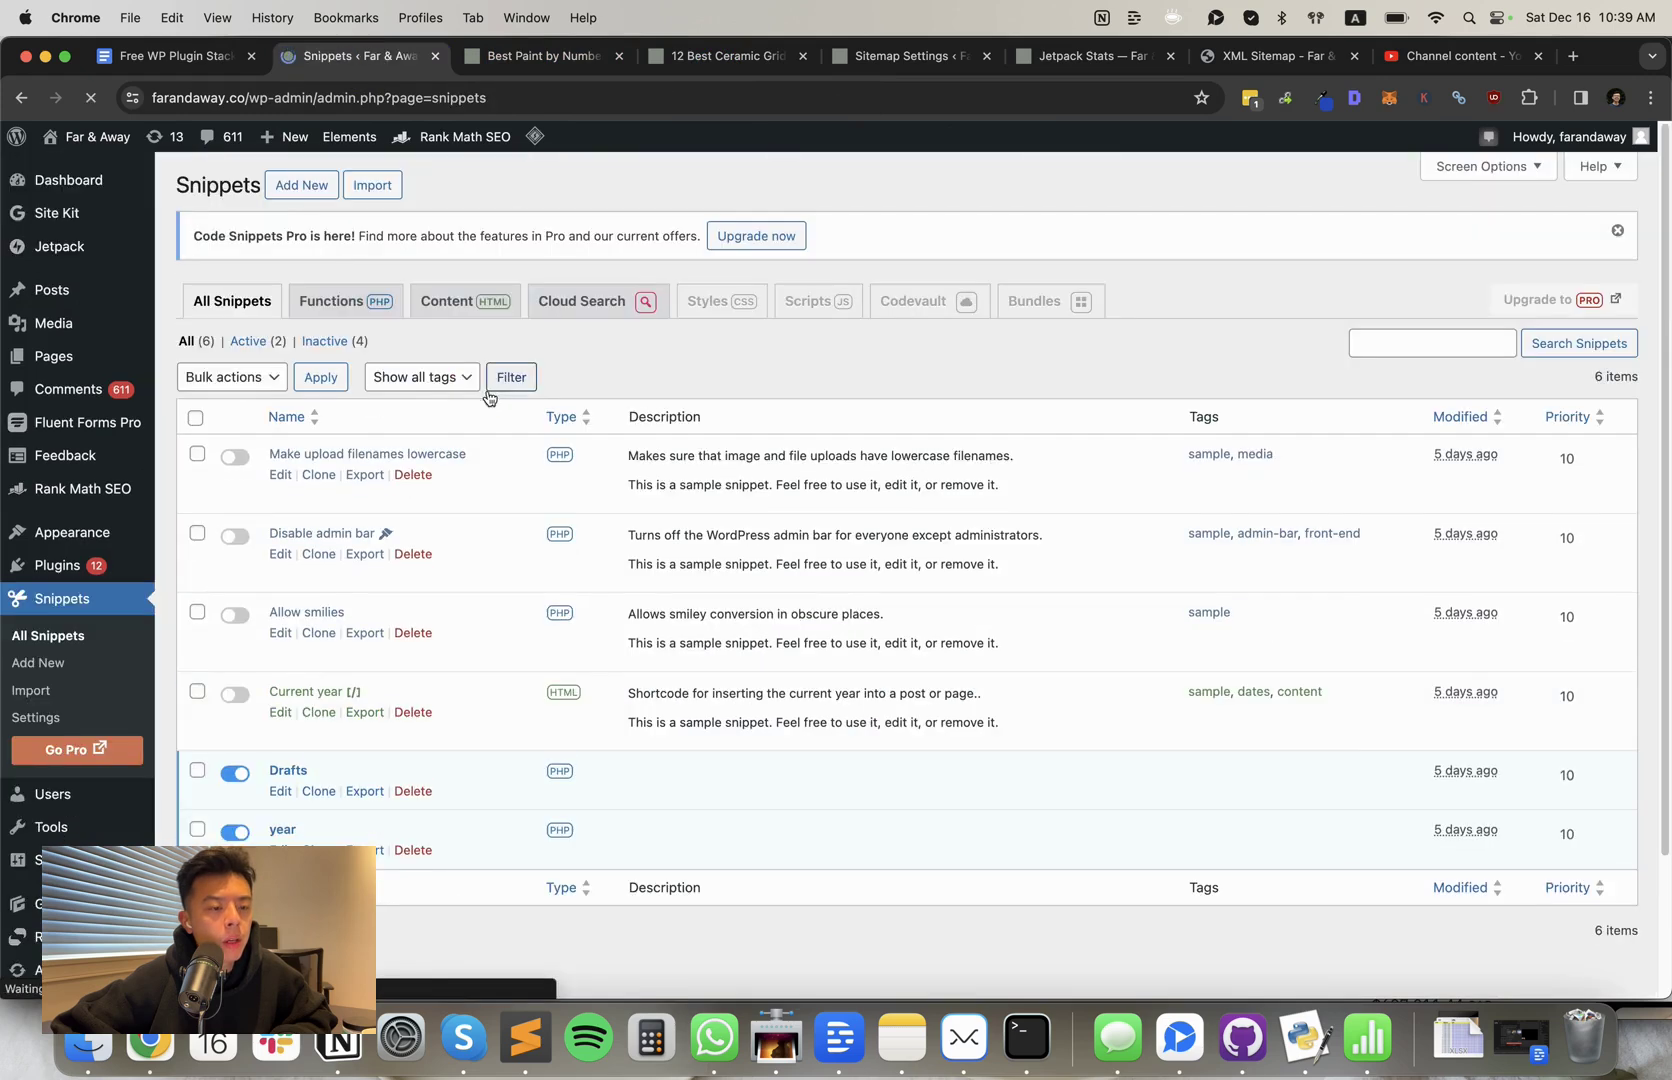
scroll(540, 472, "down", 3)
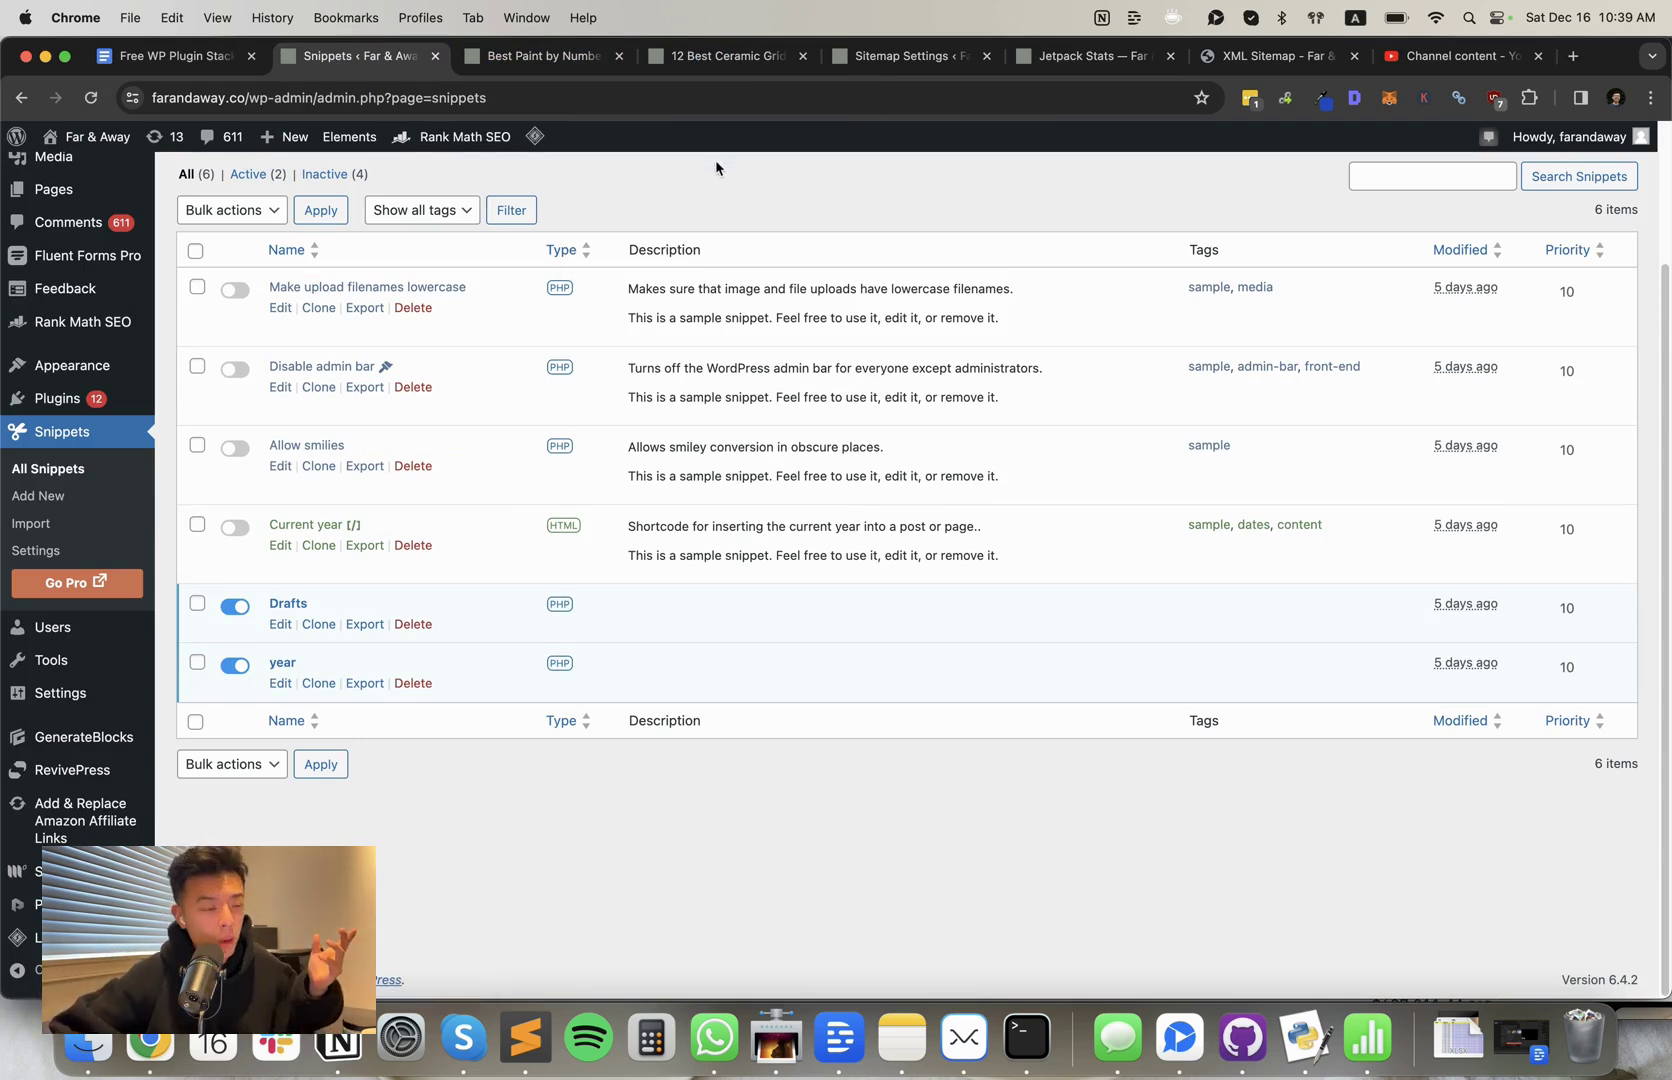
scroll(625, 300, "up", 5)
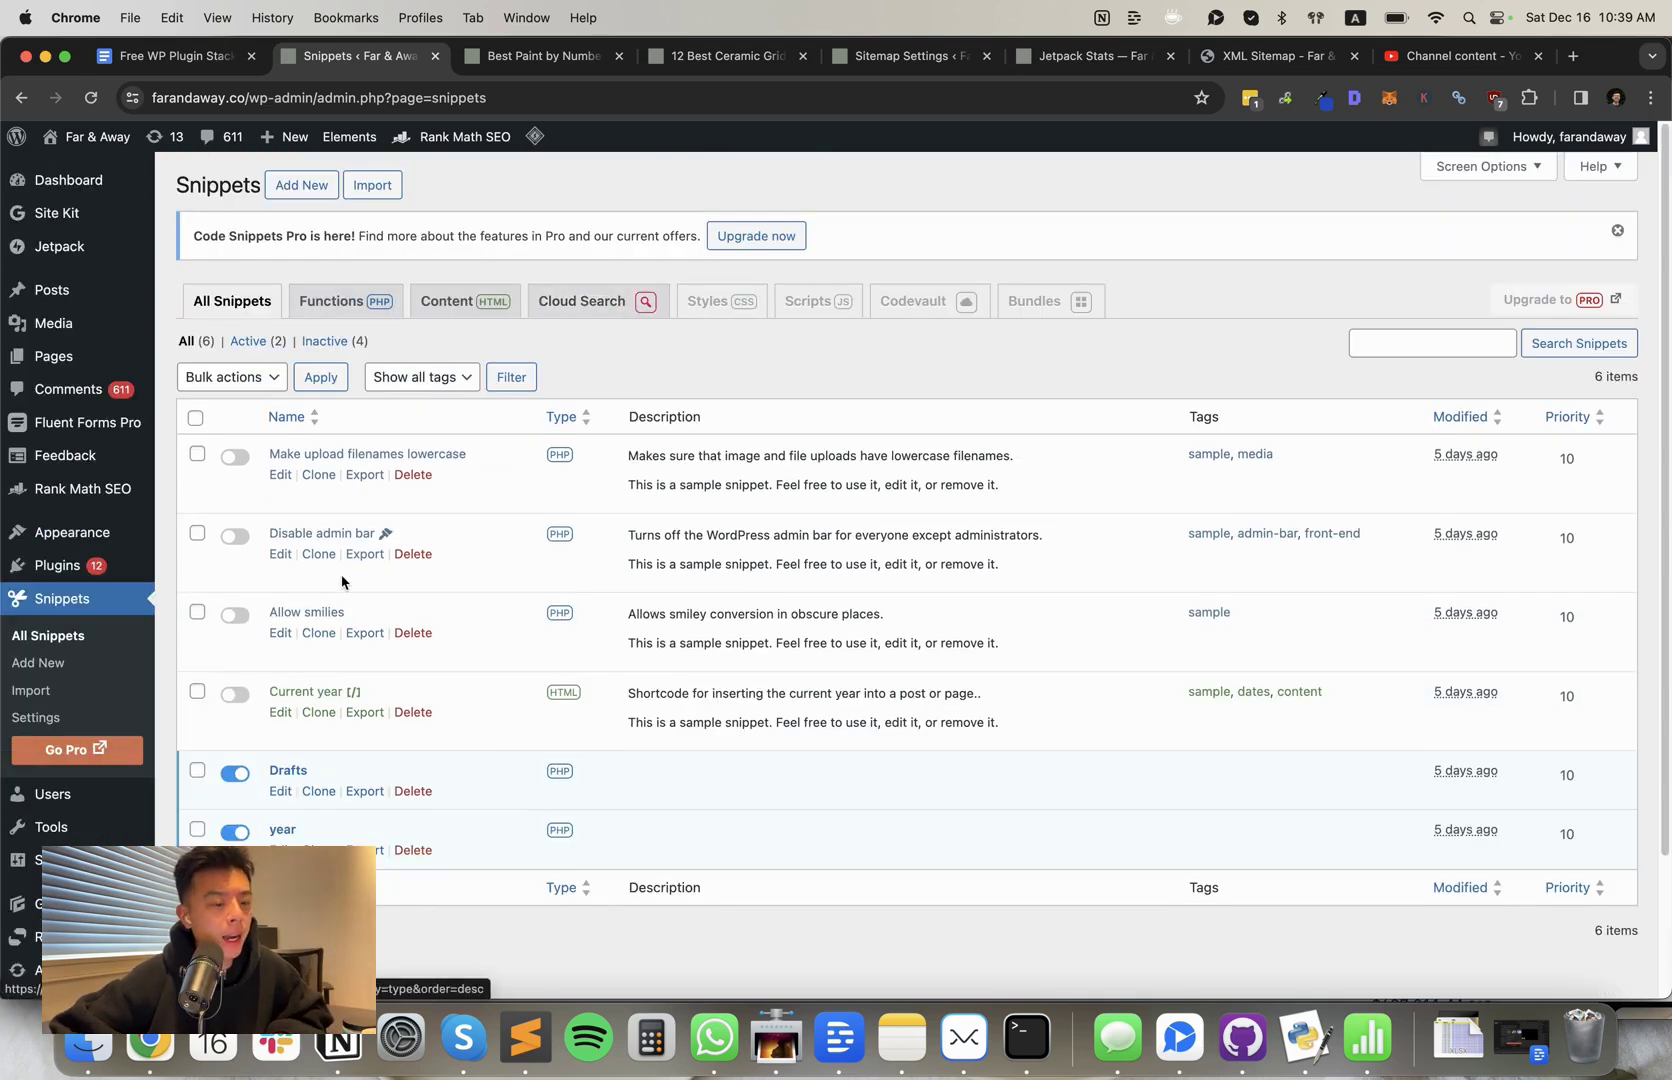
scroll(314, 582, "down", 5)
- View the 'year' snippet's code, then show the live 'Best Paint by Numbers Kits of 2023' post title
left_click(282, 684)
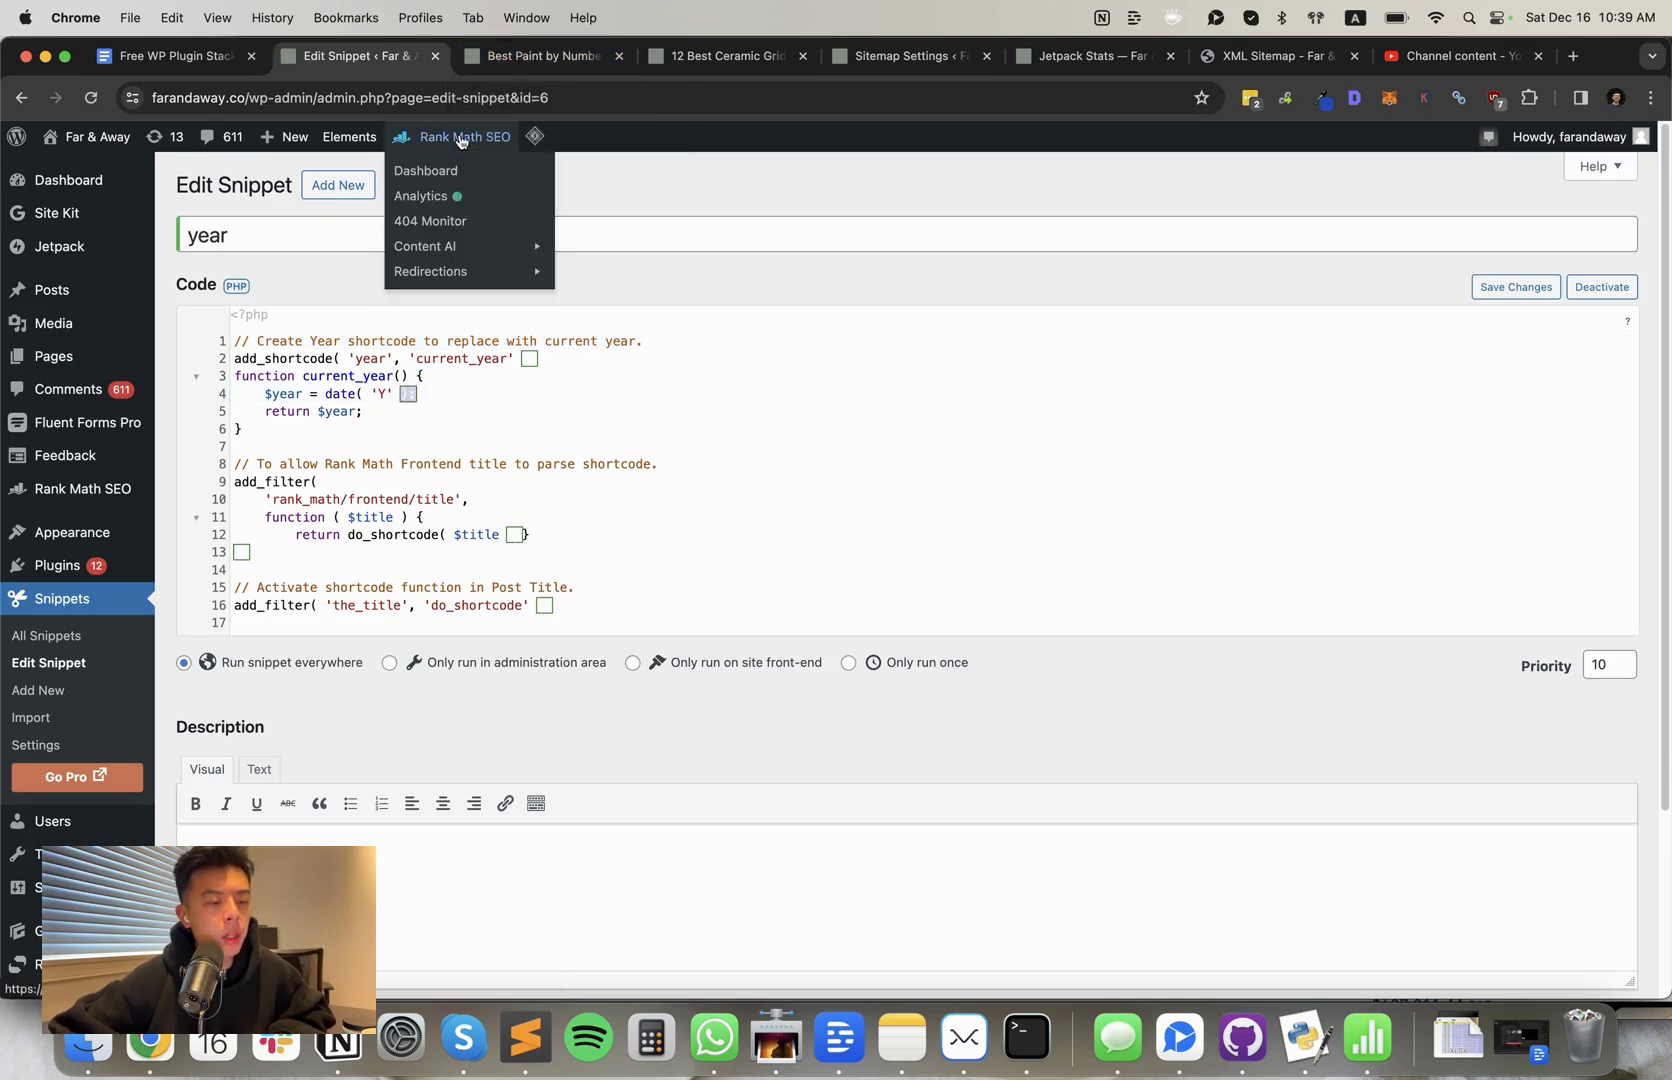
left_click(493, 60)
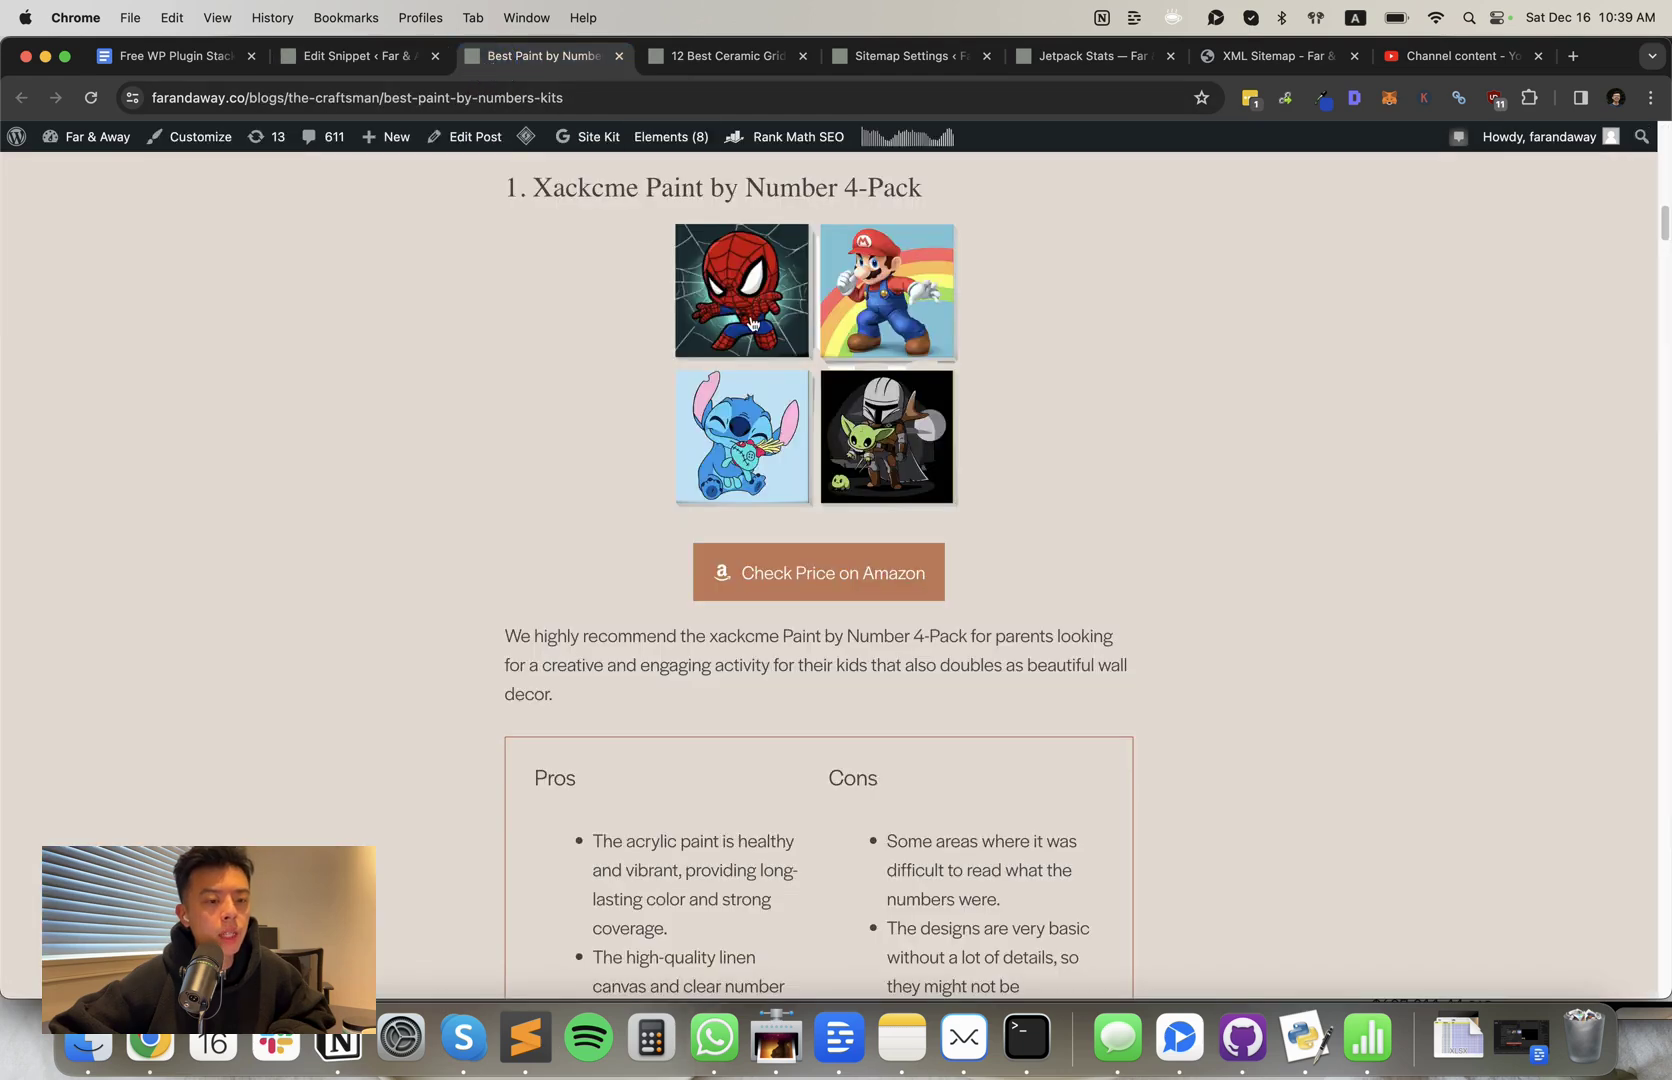
scroll(740, 350, "up", 15)
scroll(732, 373, "down", 4)
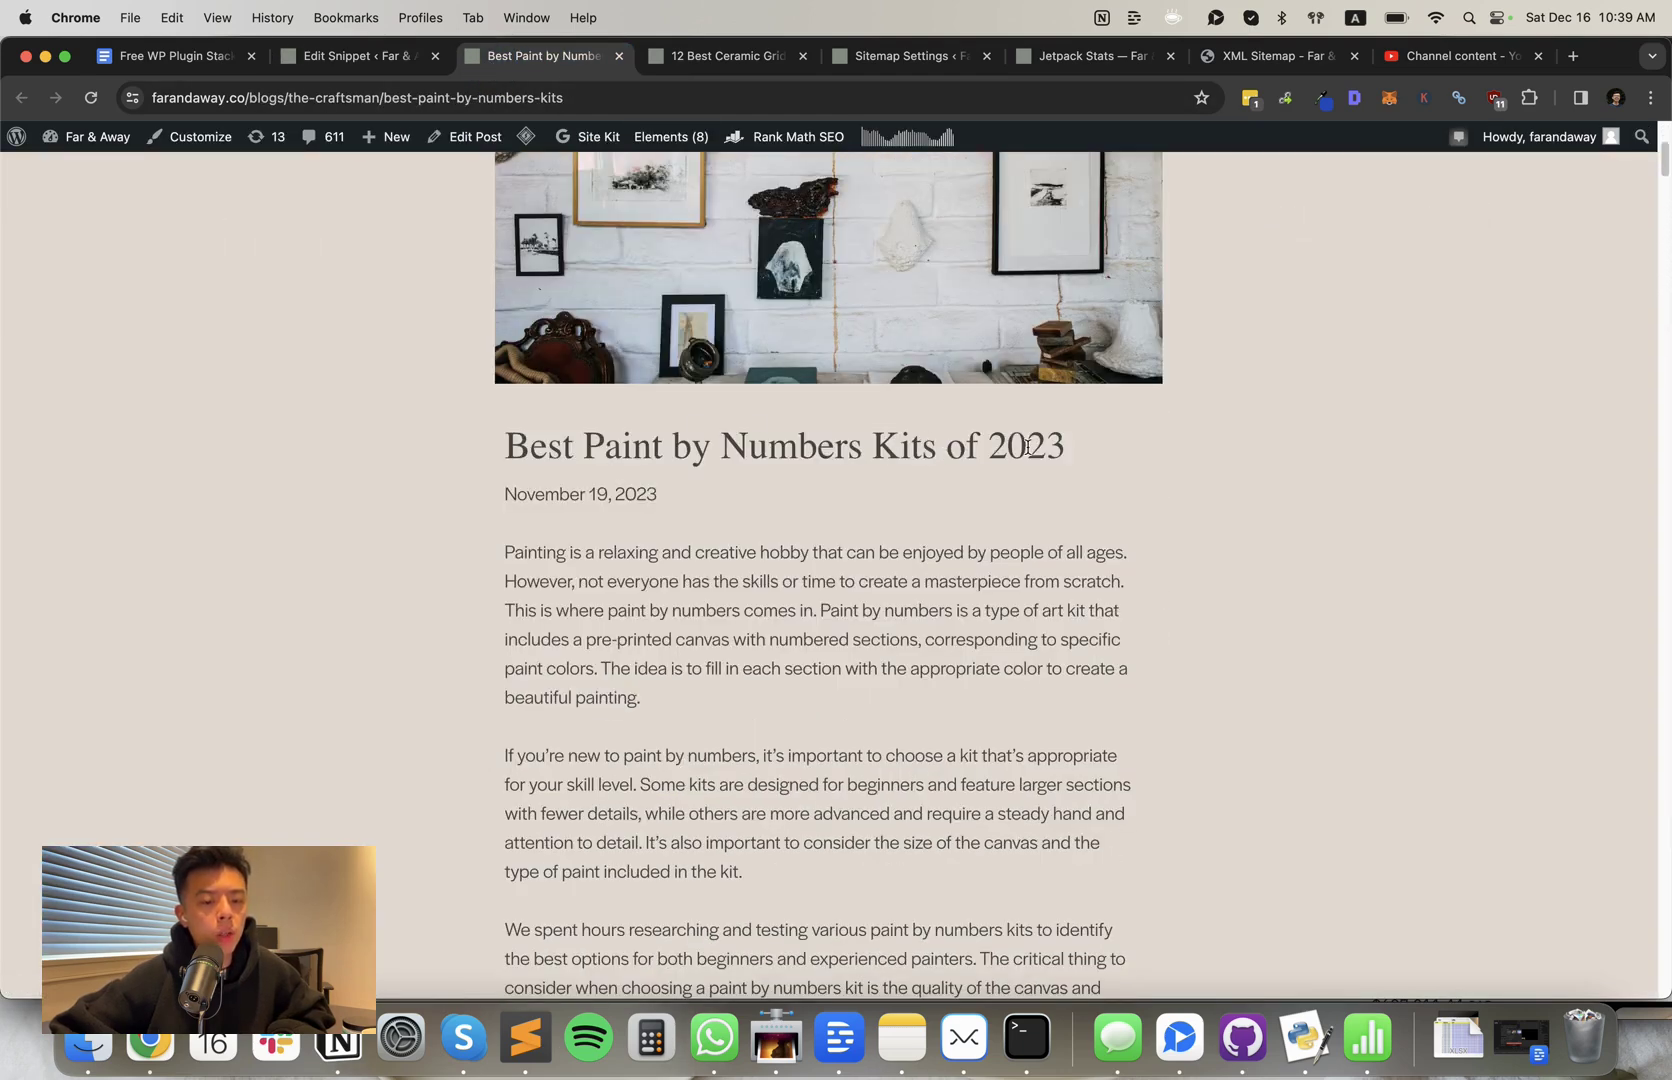
- Replace 2023 in the Best Paint by Numbers post title with the [year] shortcode and save
right_click(440, 137)
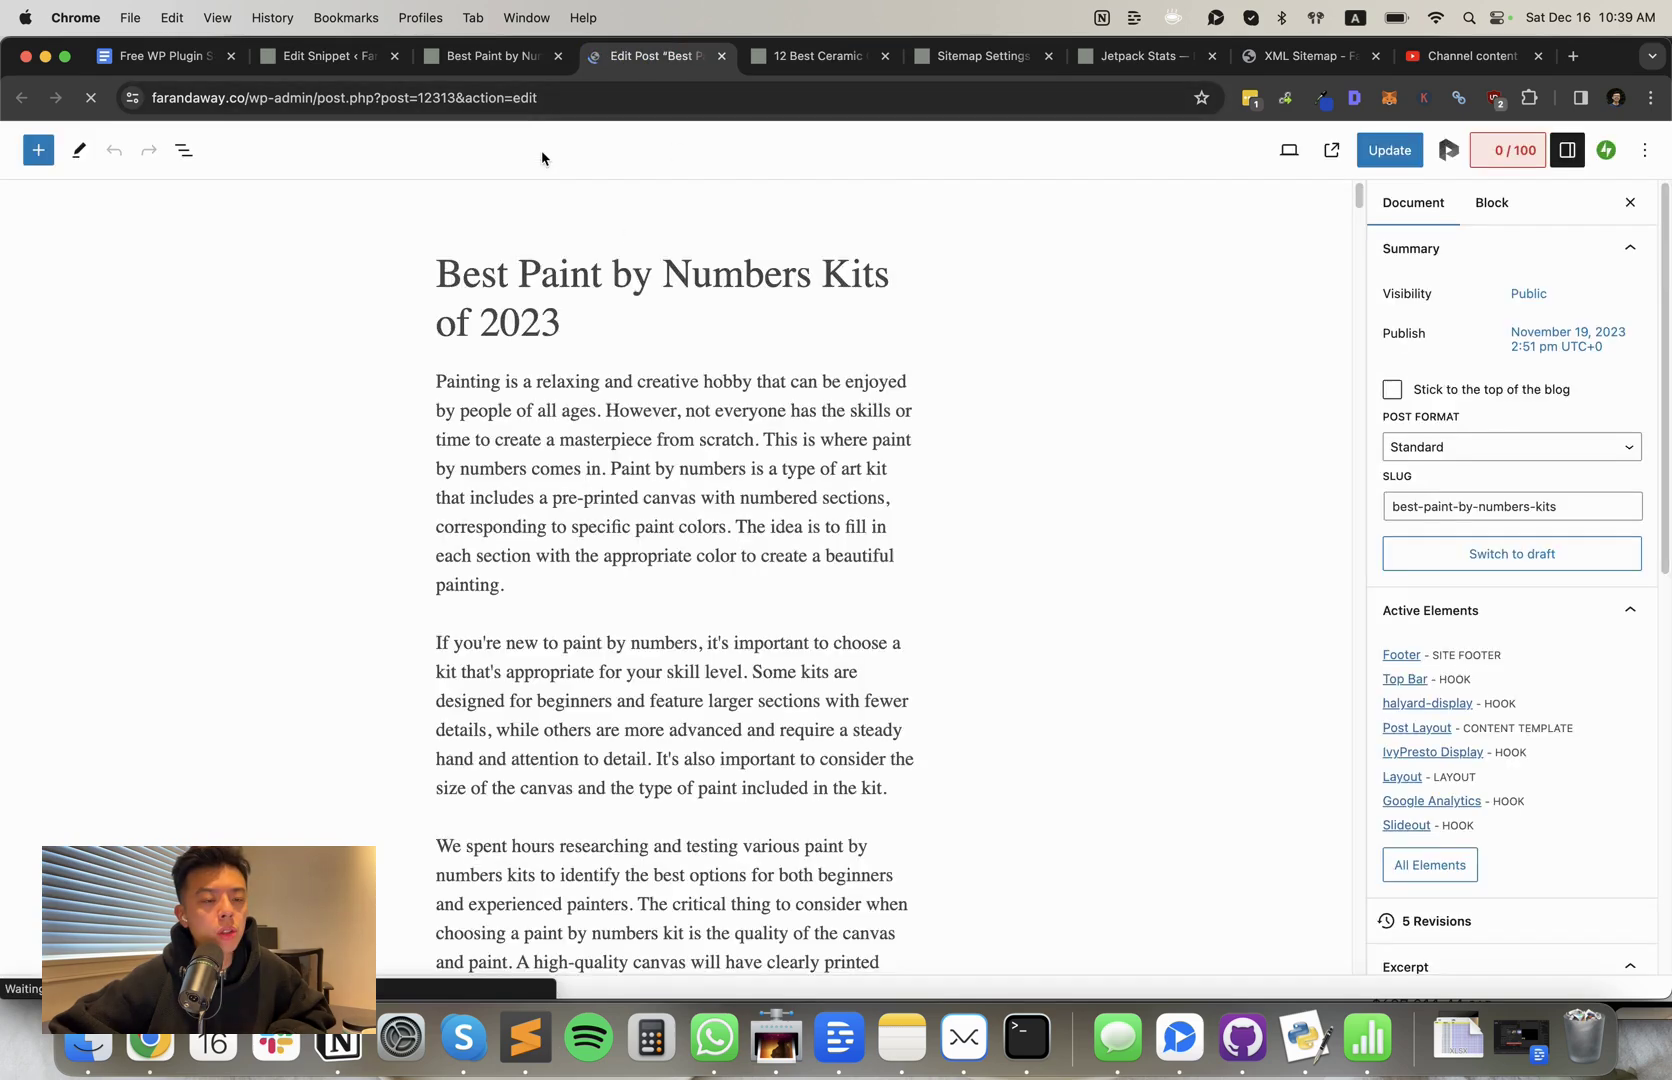
double_click(537, 274)
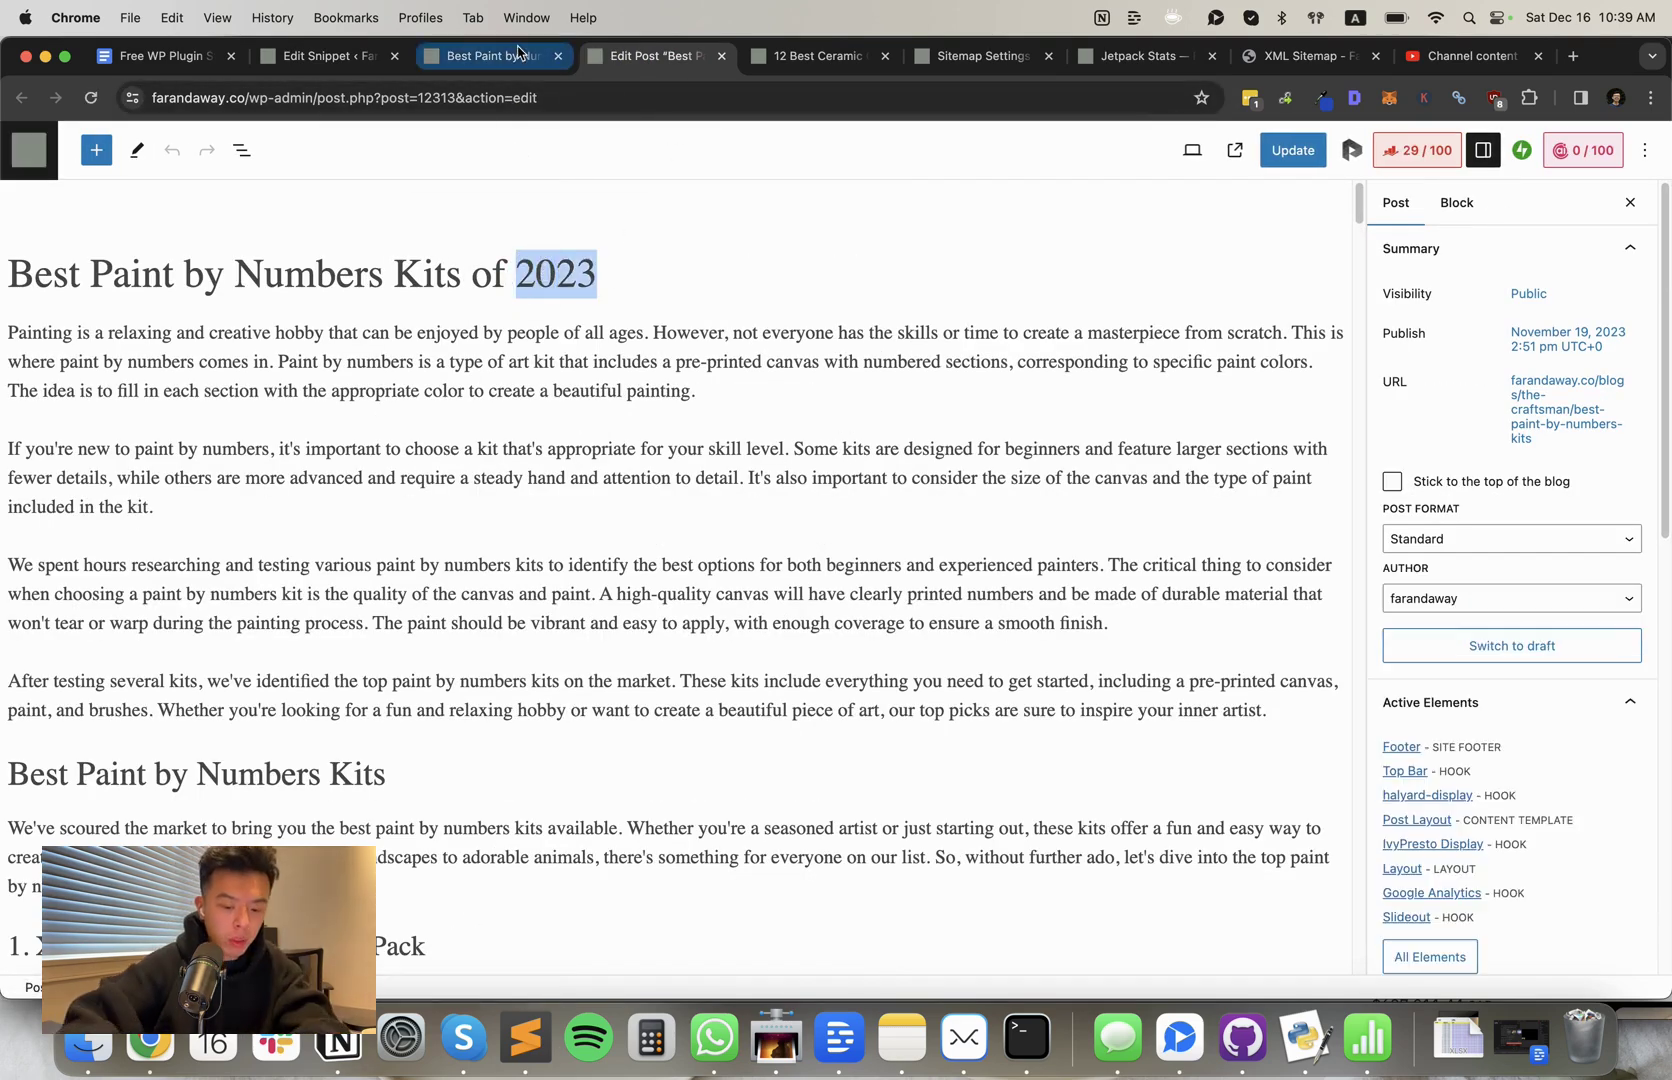
type("[year]")
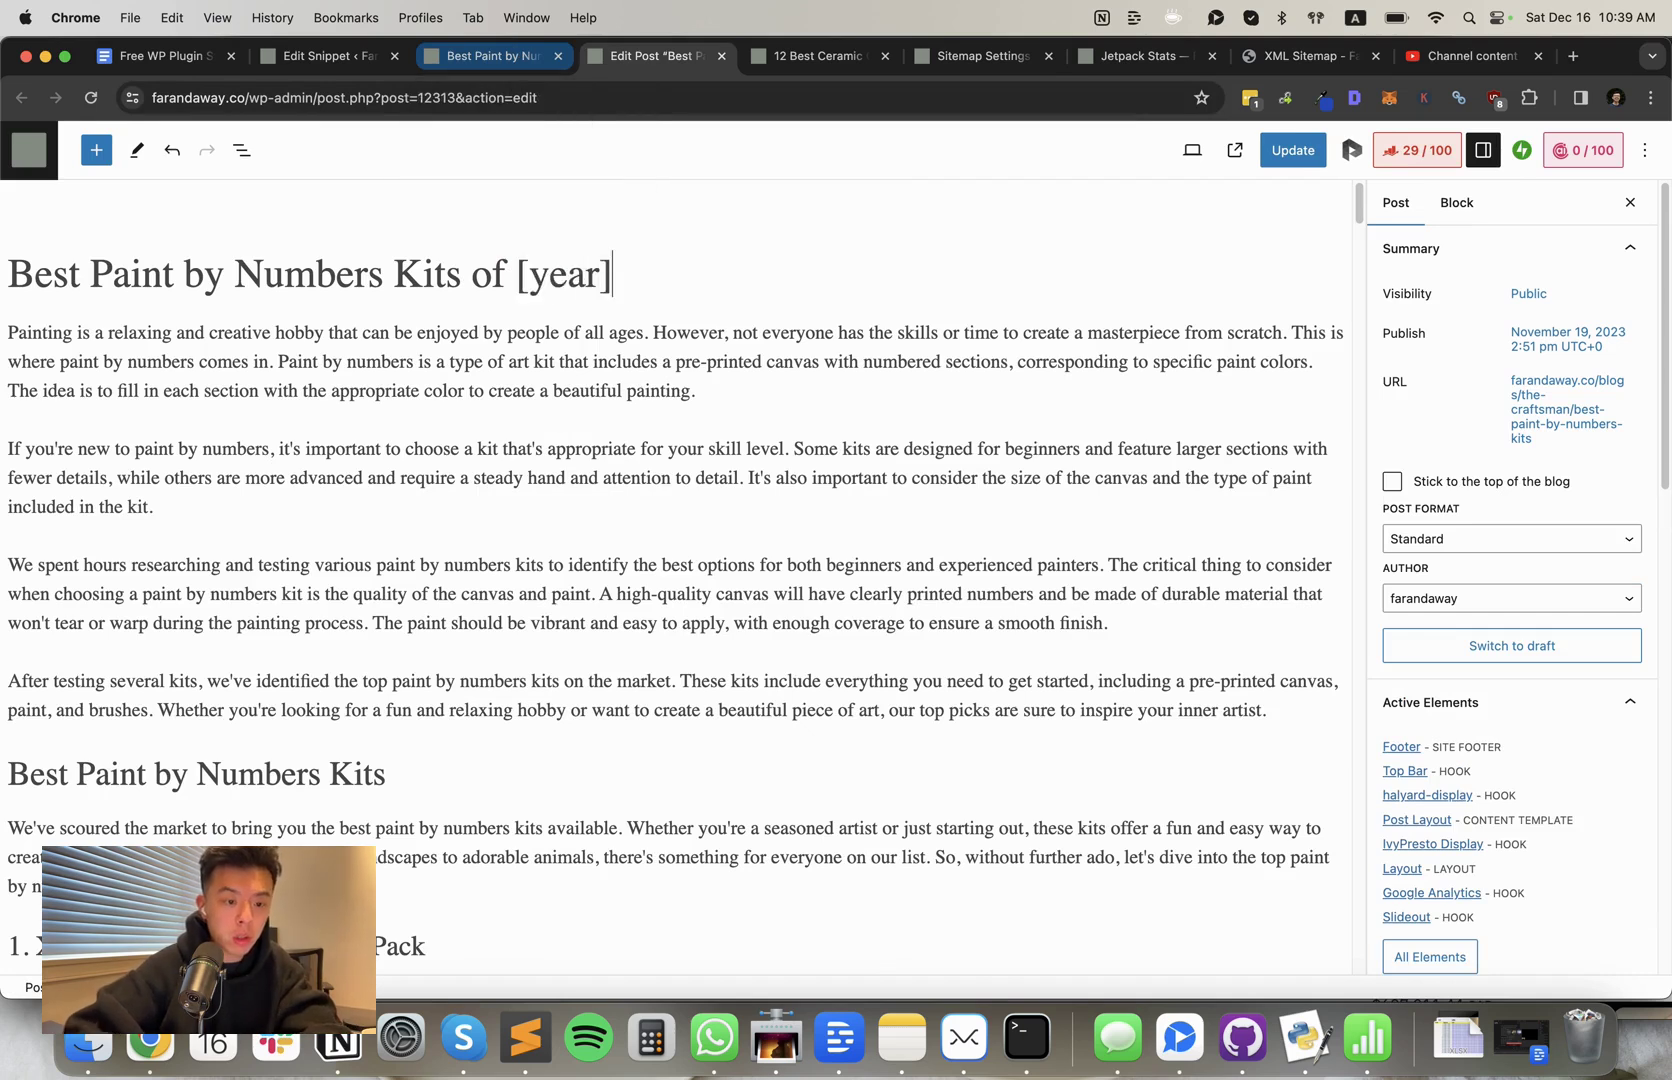
key("super+s")
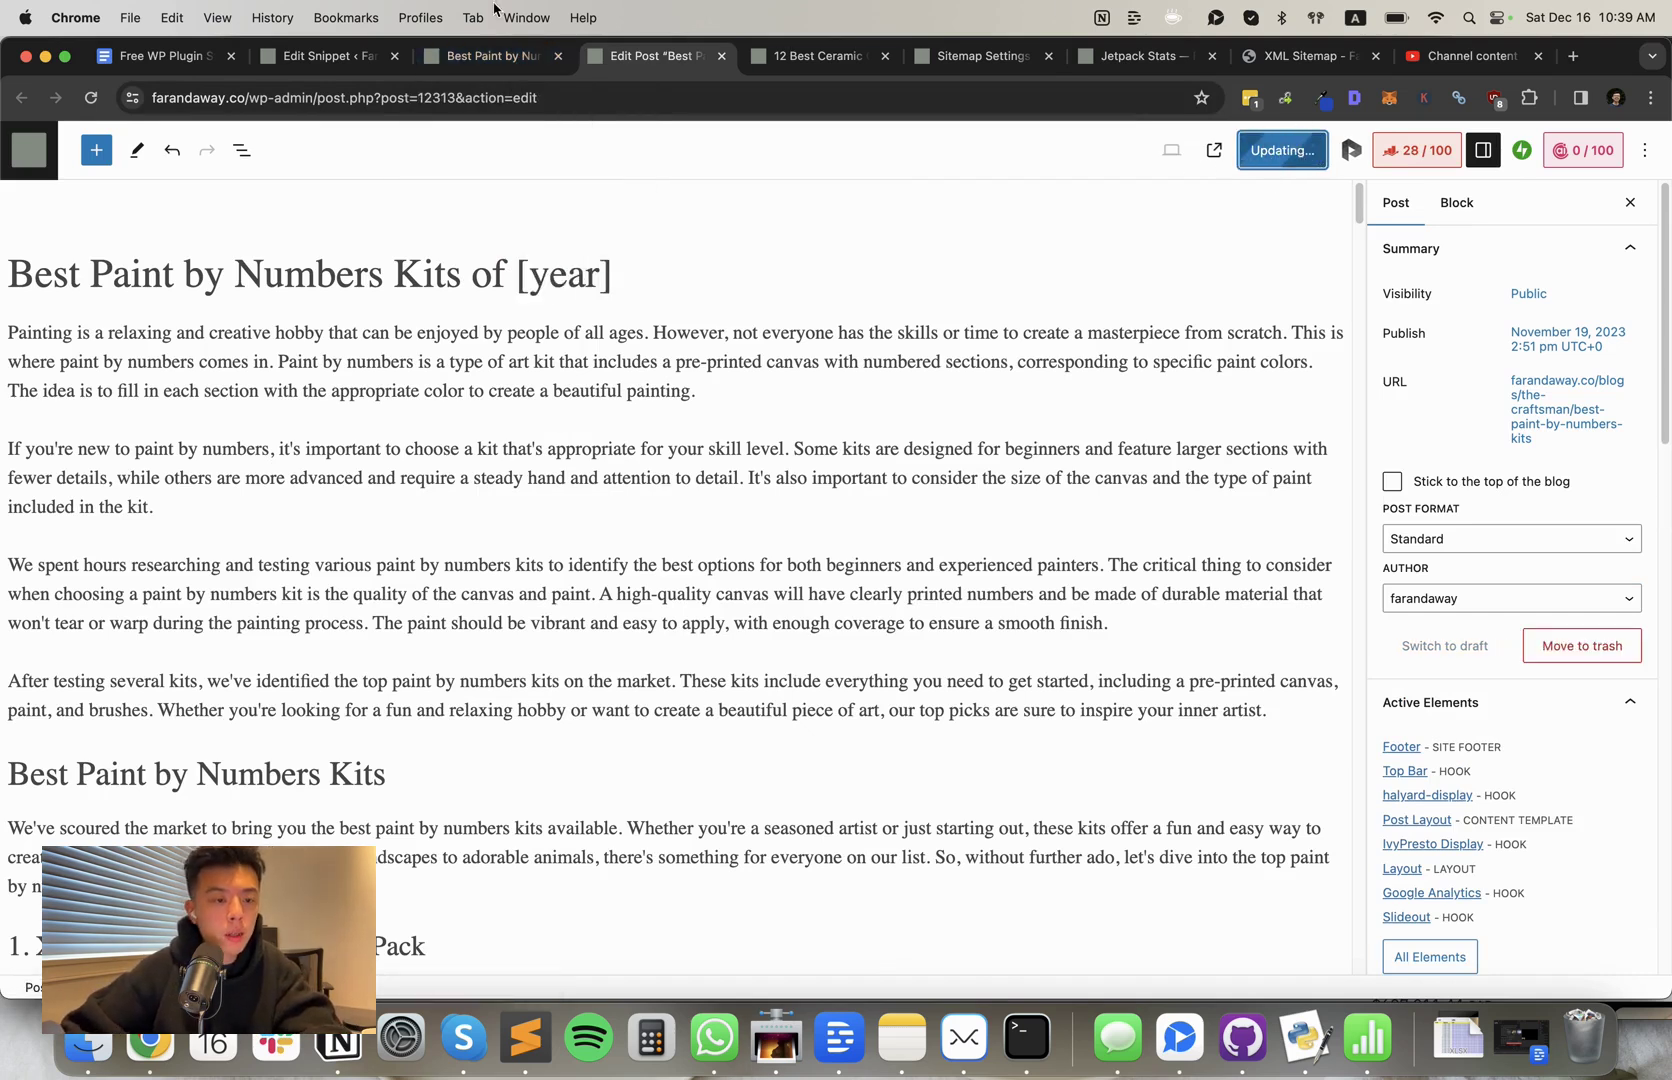
- Reload the live post to confirm the title still shows 2023, then return to the plugin stack doc
left_click(482, 57)
left_click(485, 90)
key("Return")
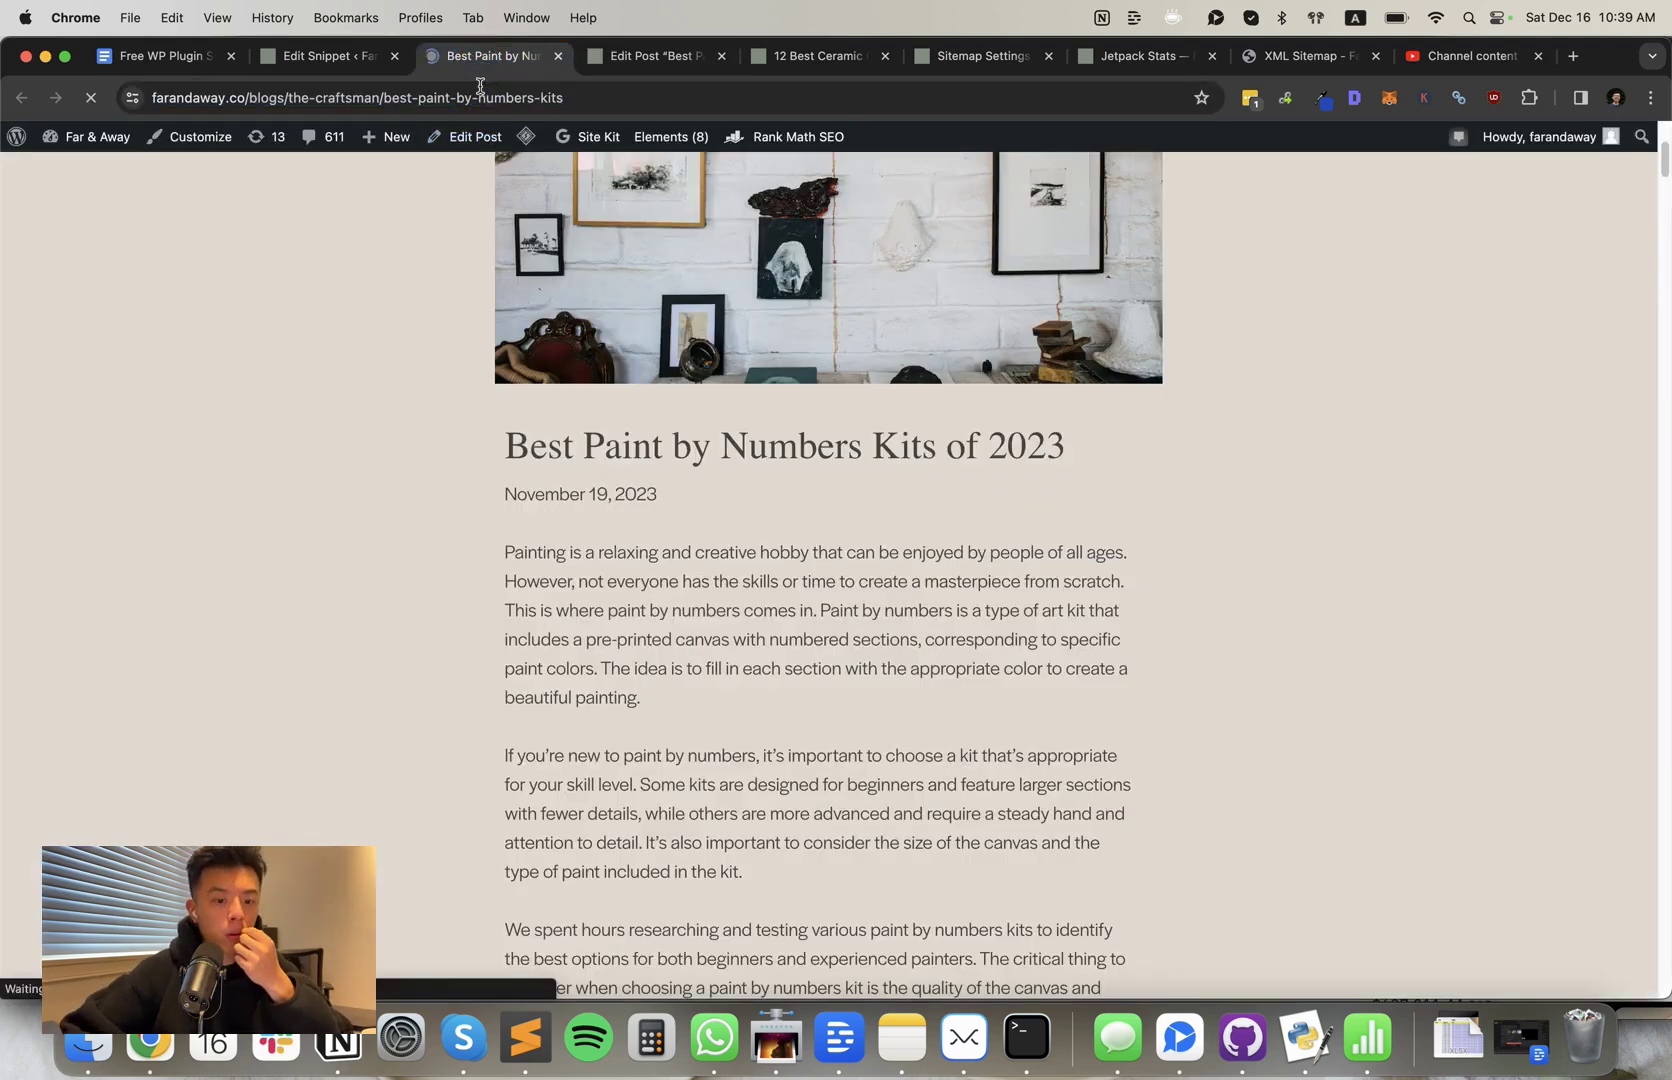
left_click(636, 56)
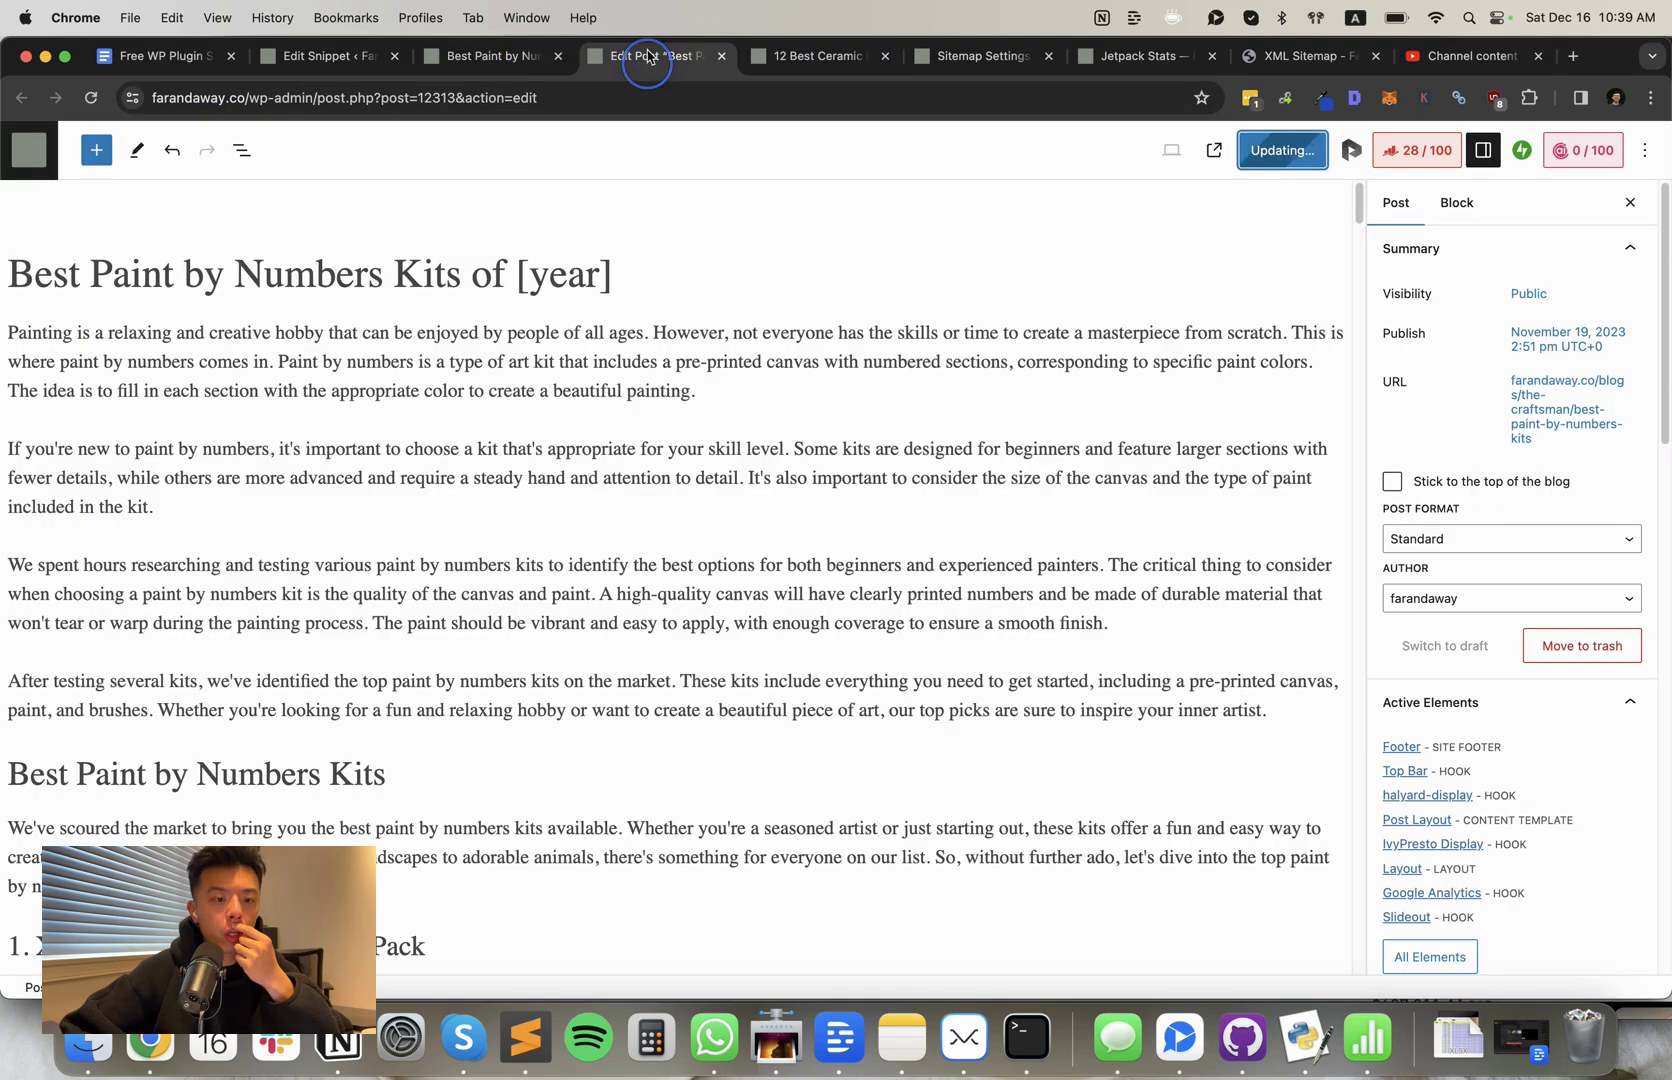
left_click(494, 64)
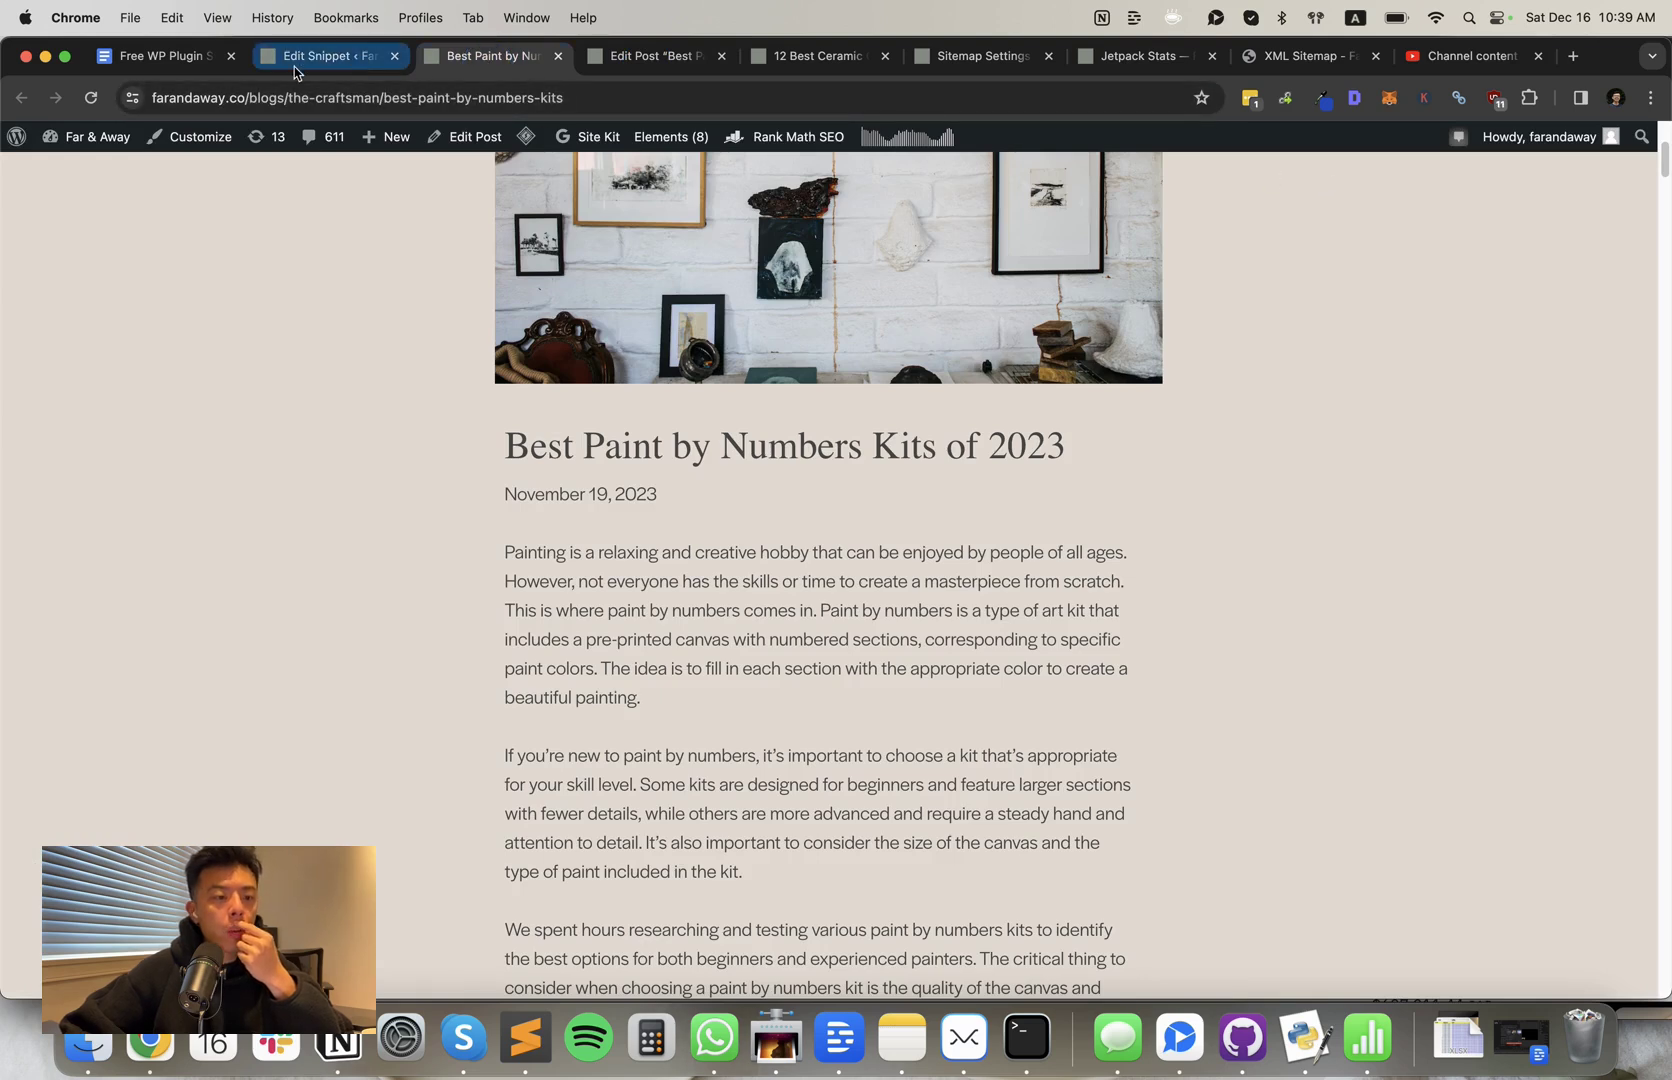
left_click(200, 56)
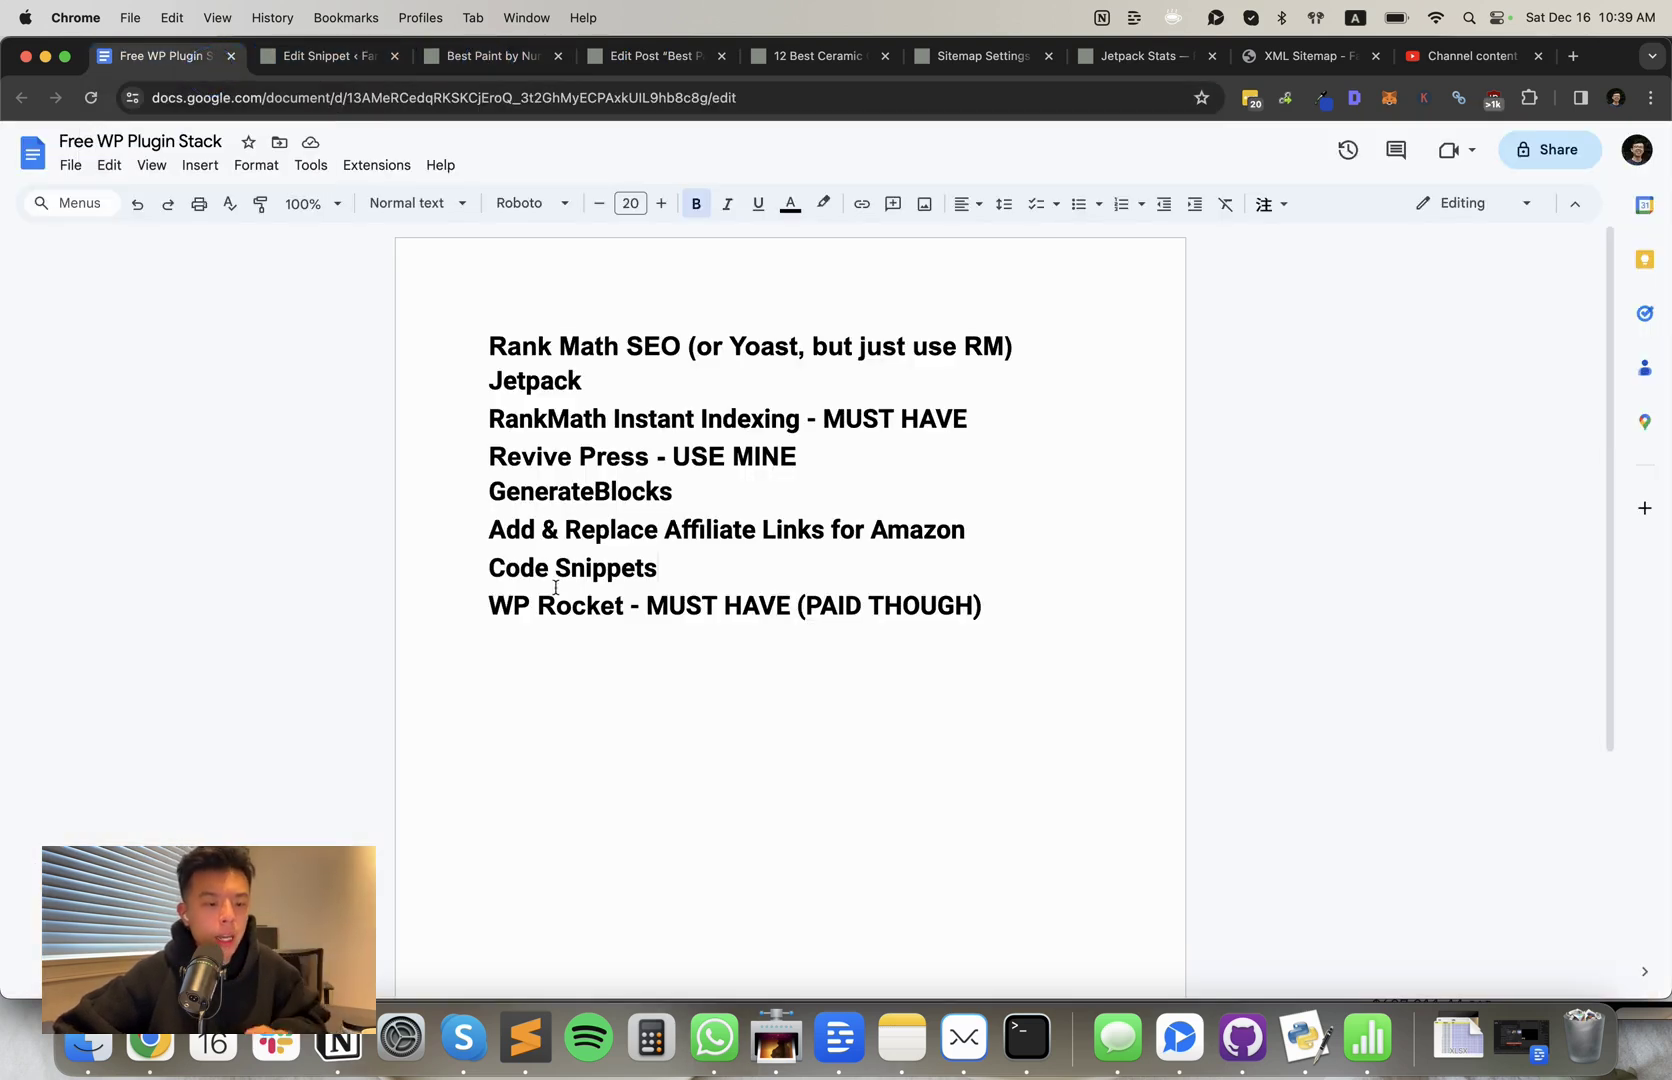
left_click(445, 58)
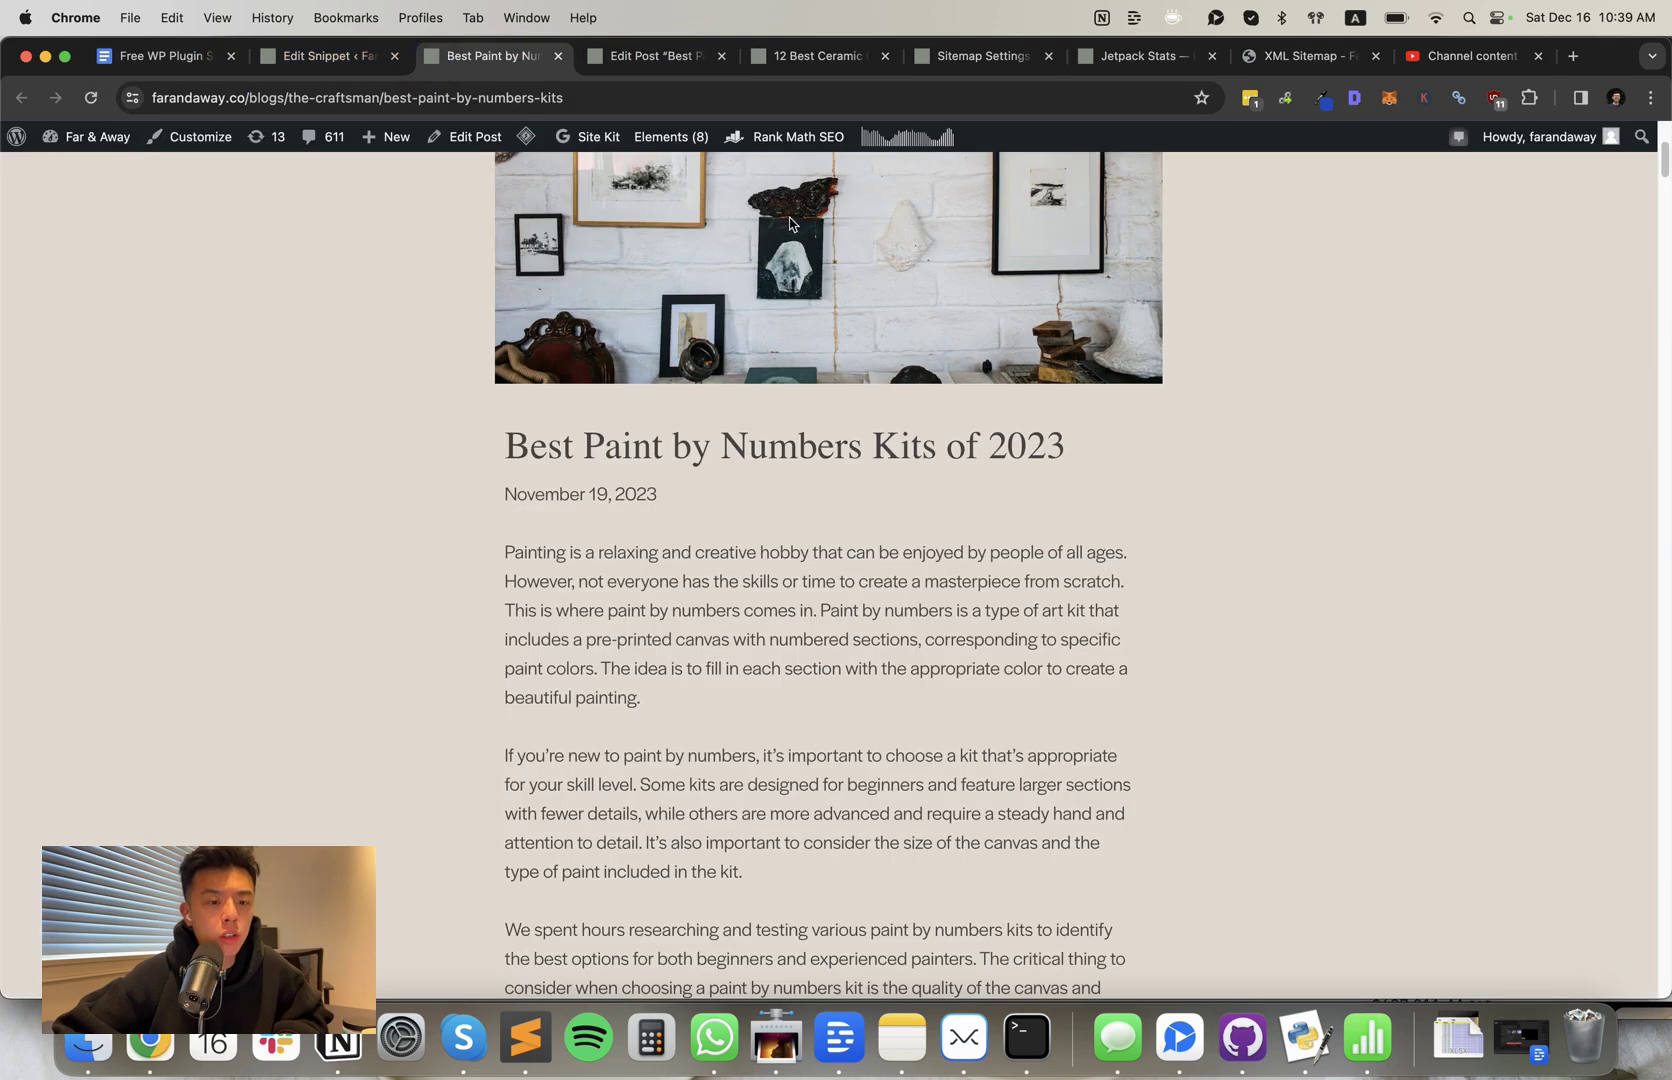
mouse_move(521, 150)
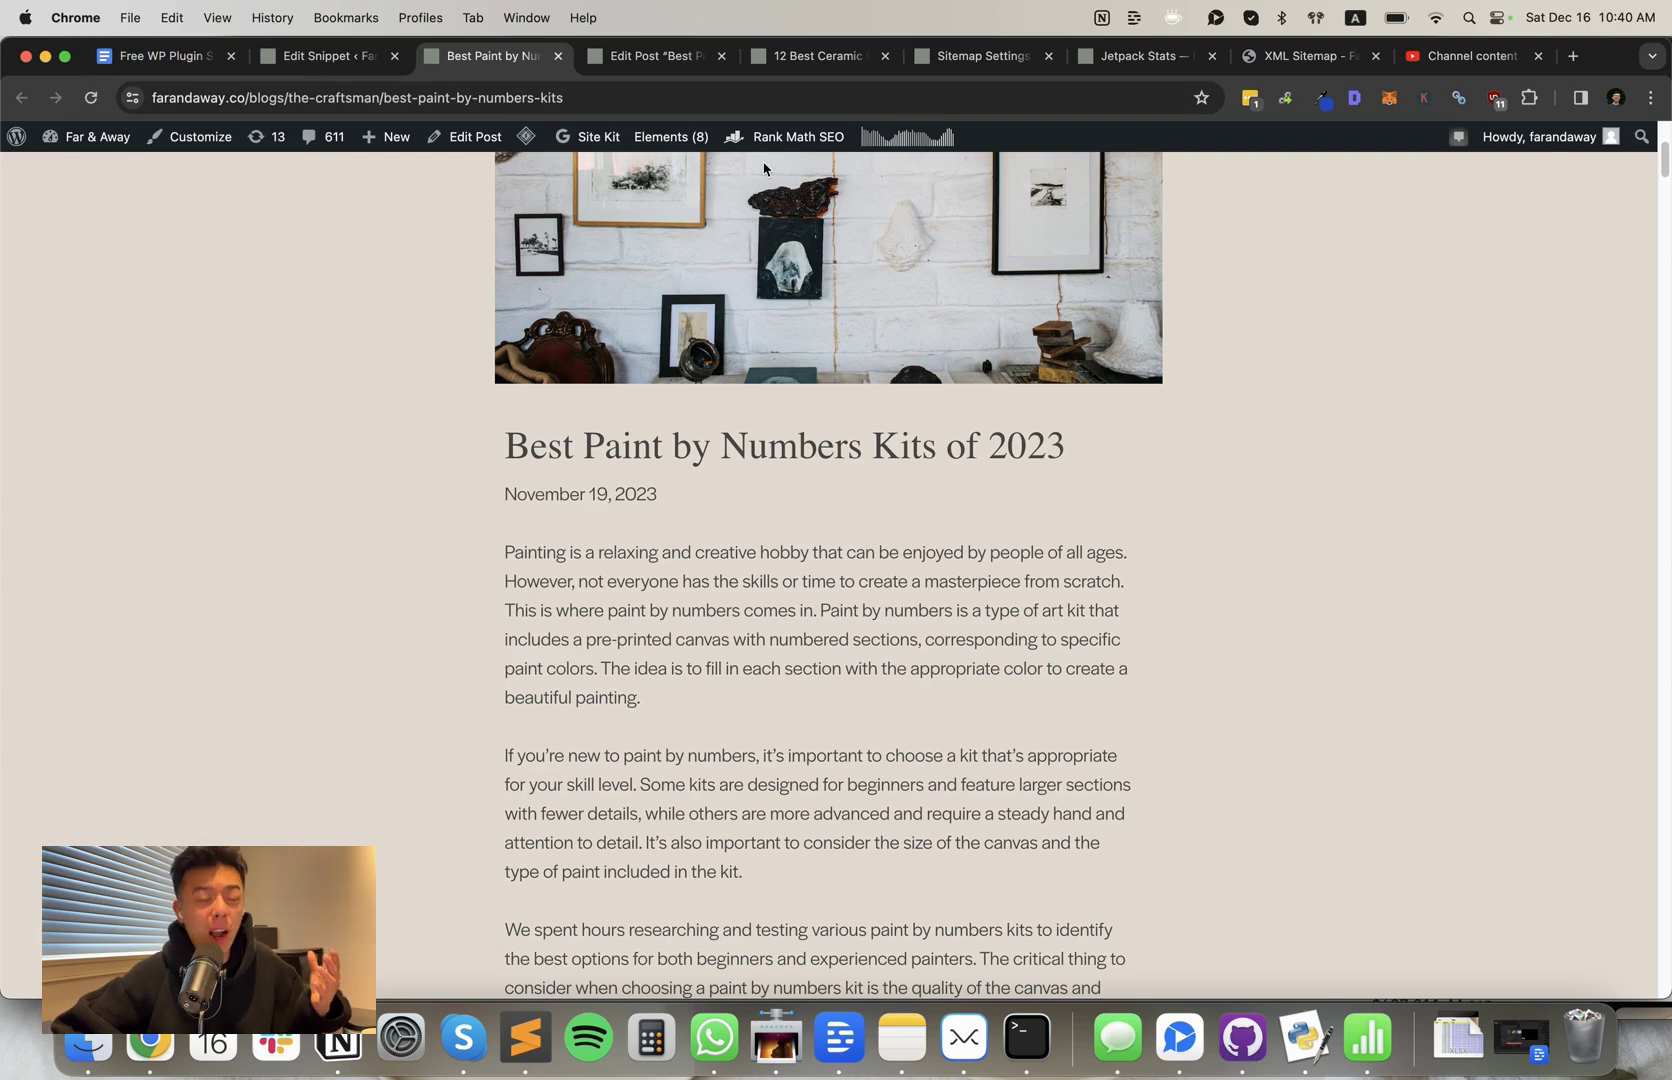
left_click(186, 62)
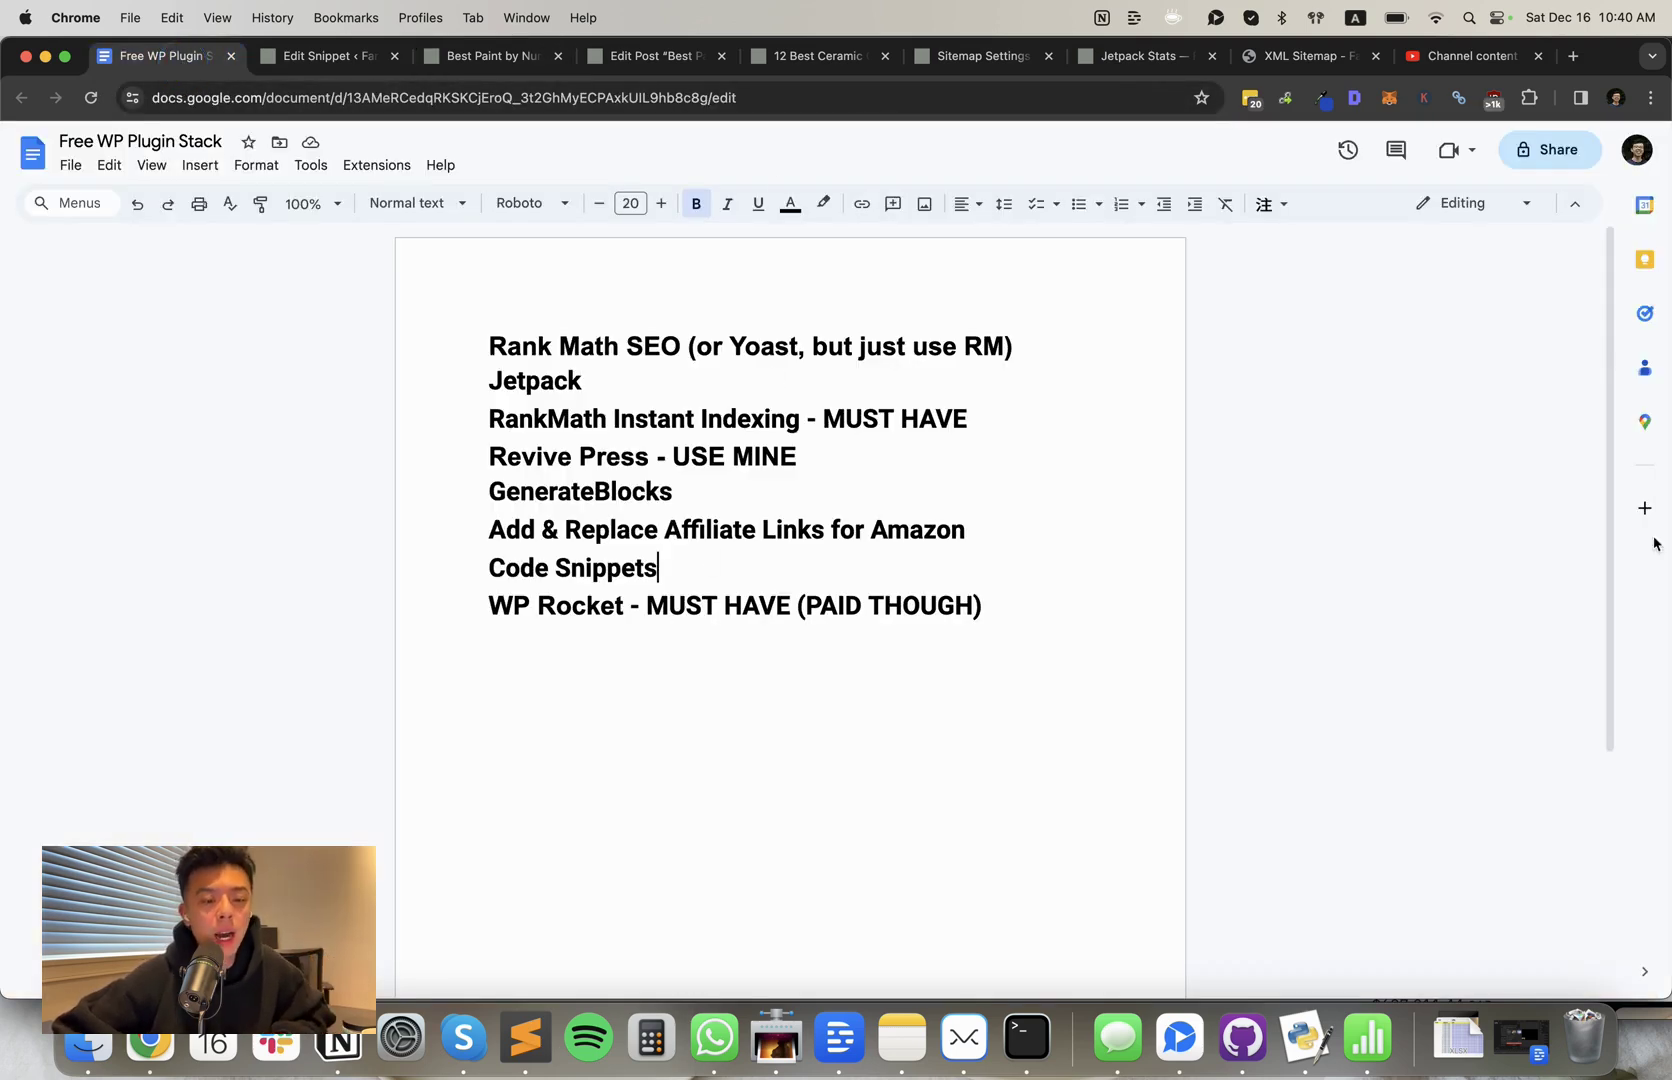
- Scroll the paint-by-numbers post to the Xackcme pick, its Check Price on Amazon button and pros/cons
left_click(474, 46)
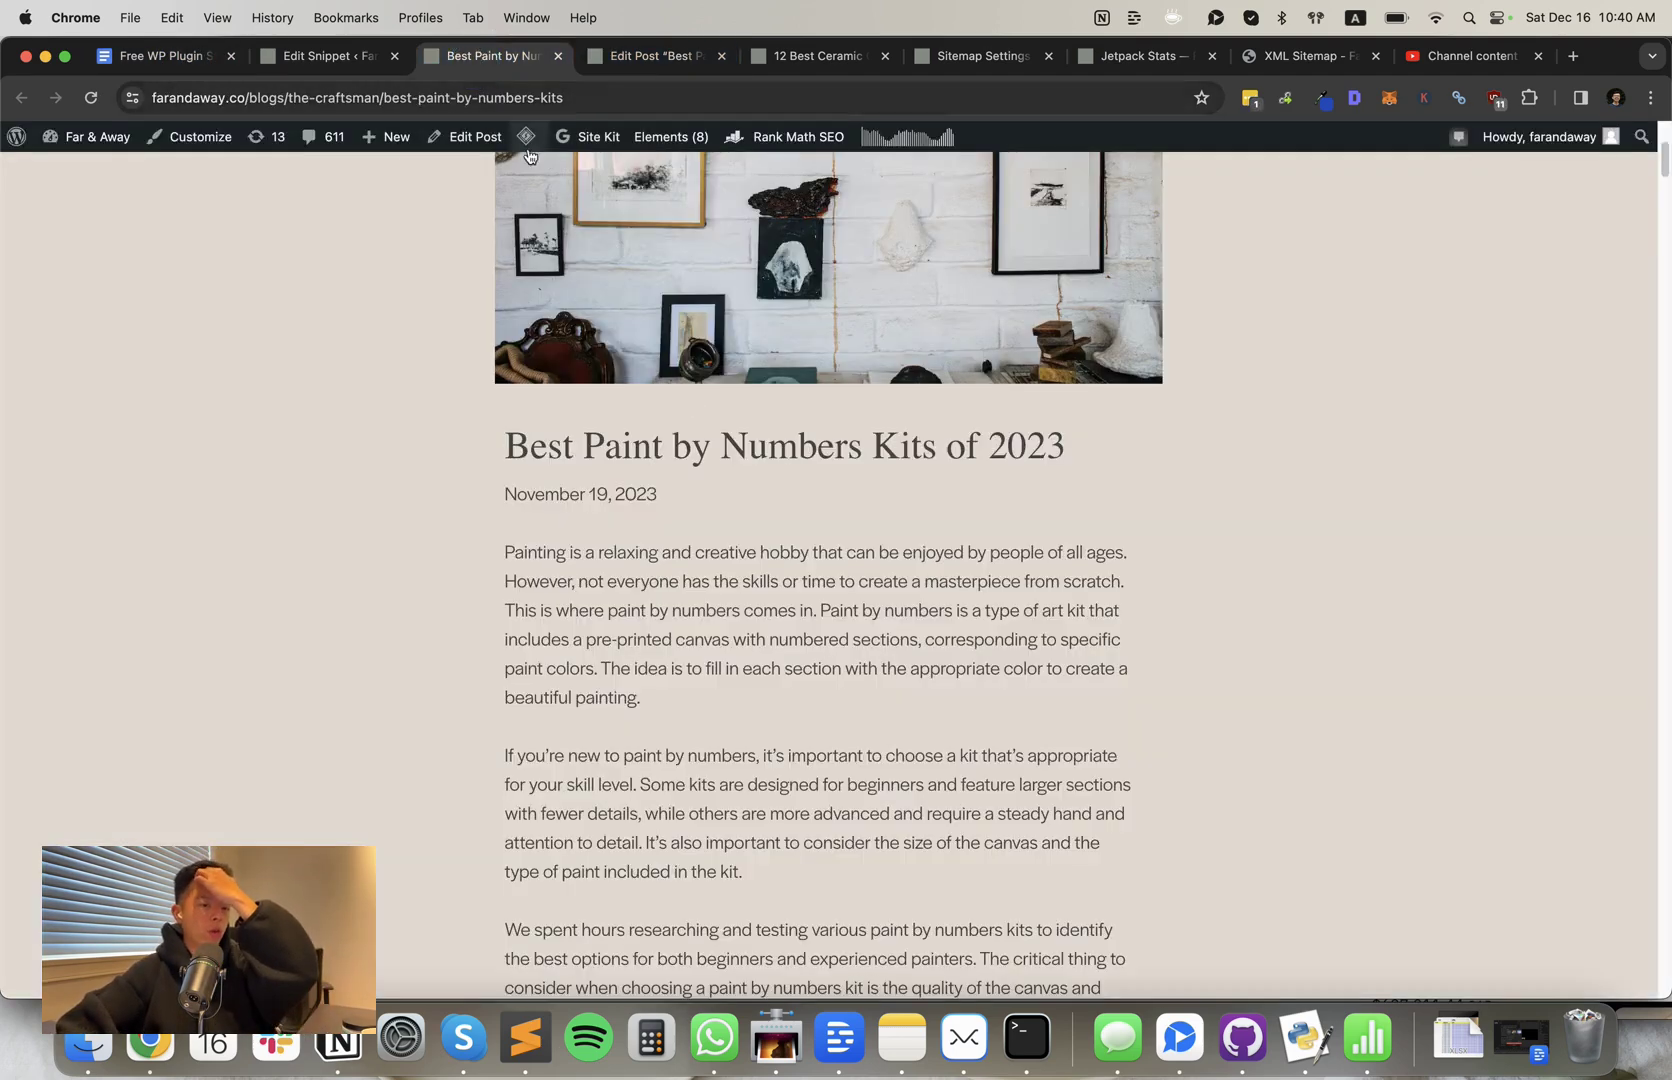
scroll(732, 447, "down", 5)
scroll(740, 500, "down", 10)
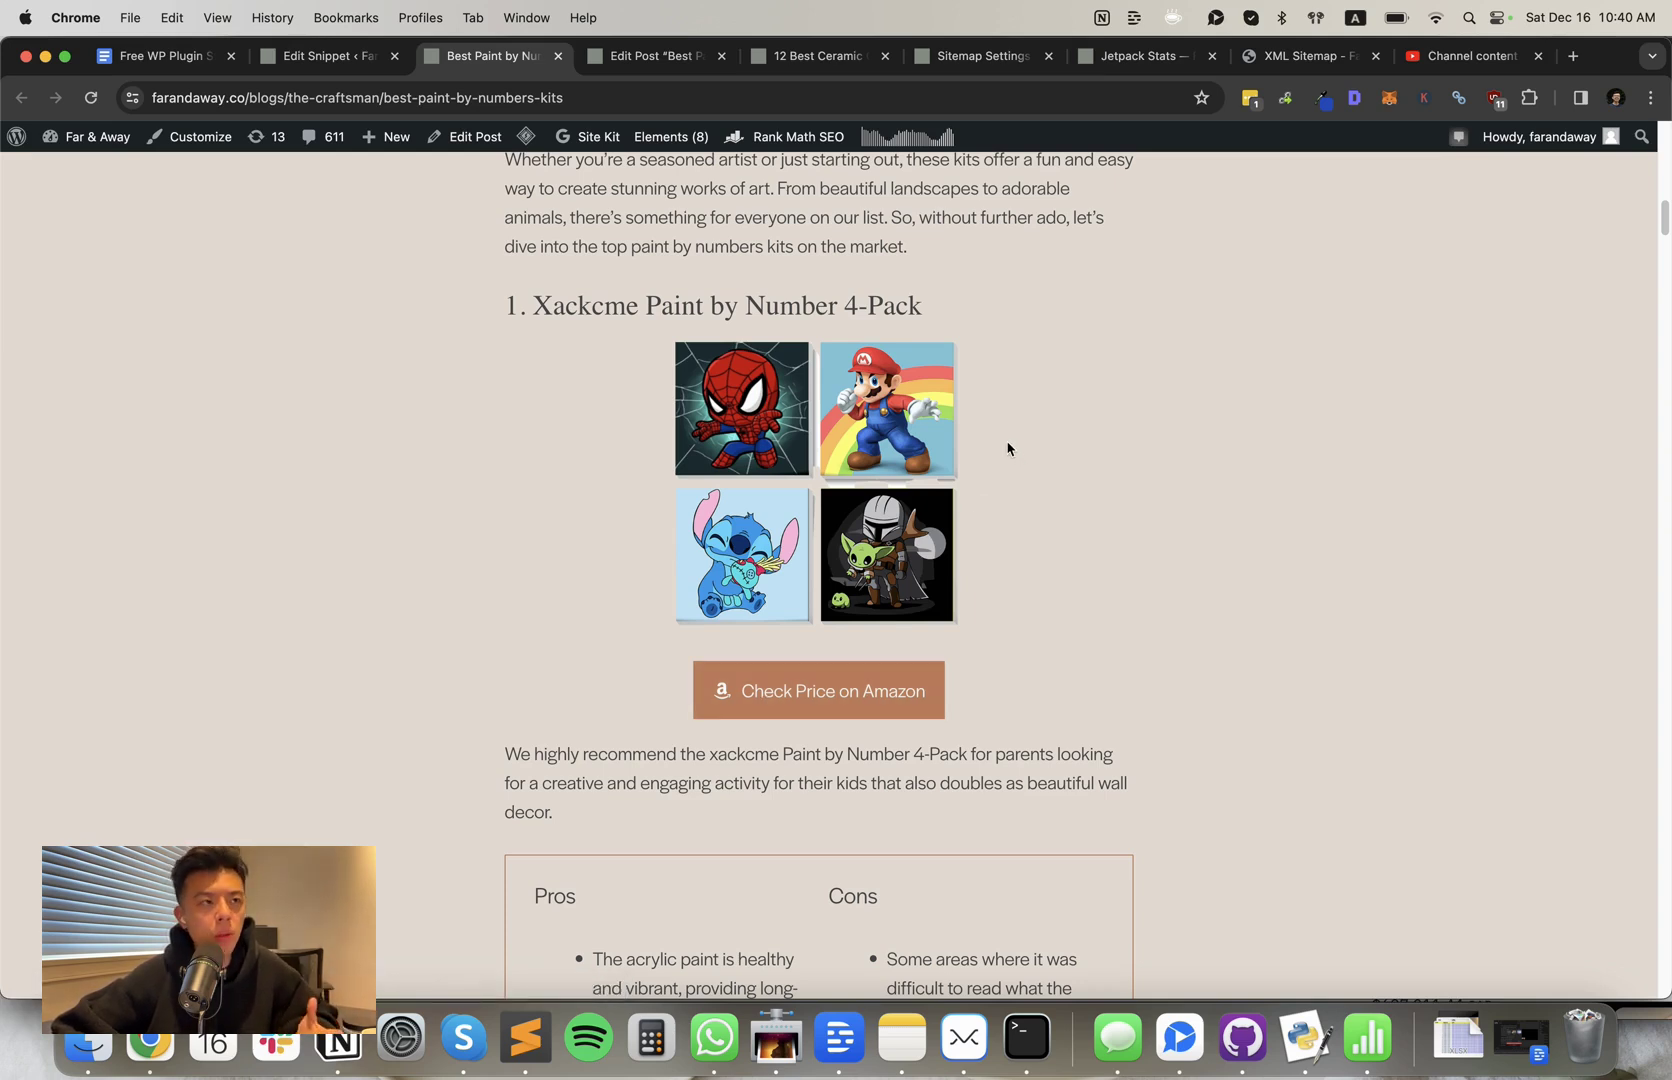
scroll(1008, 450, "down", 2)
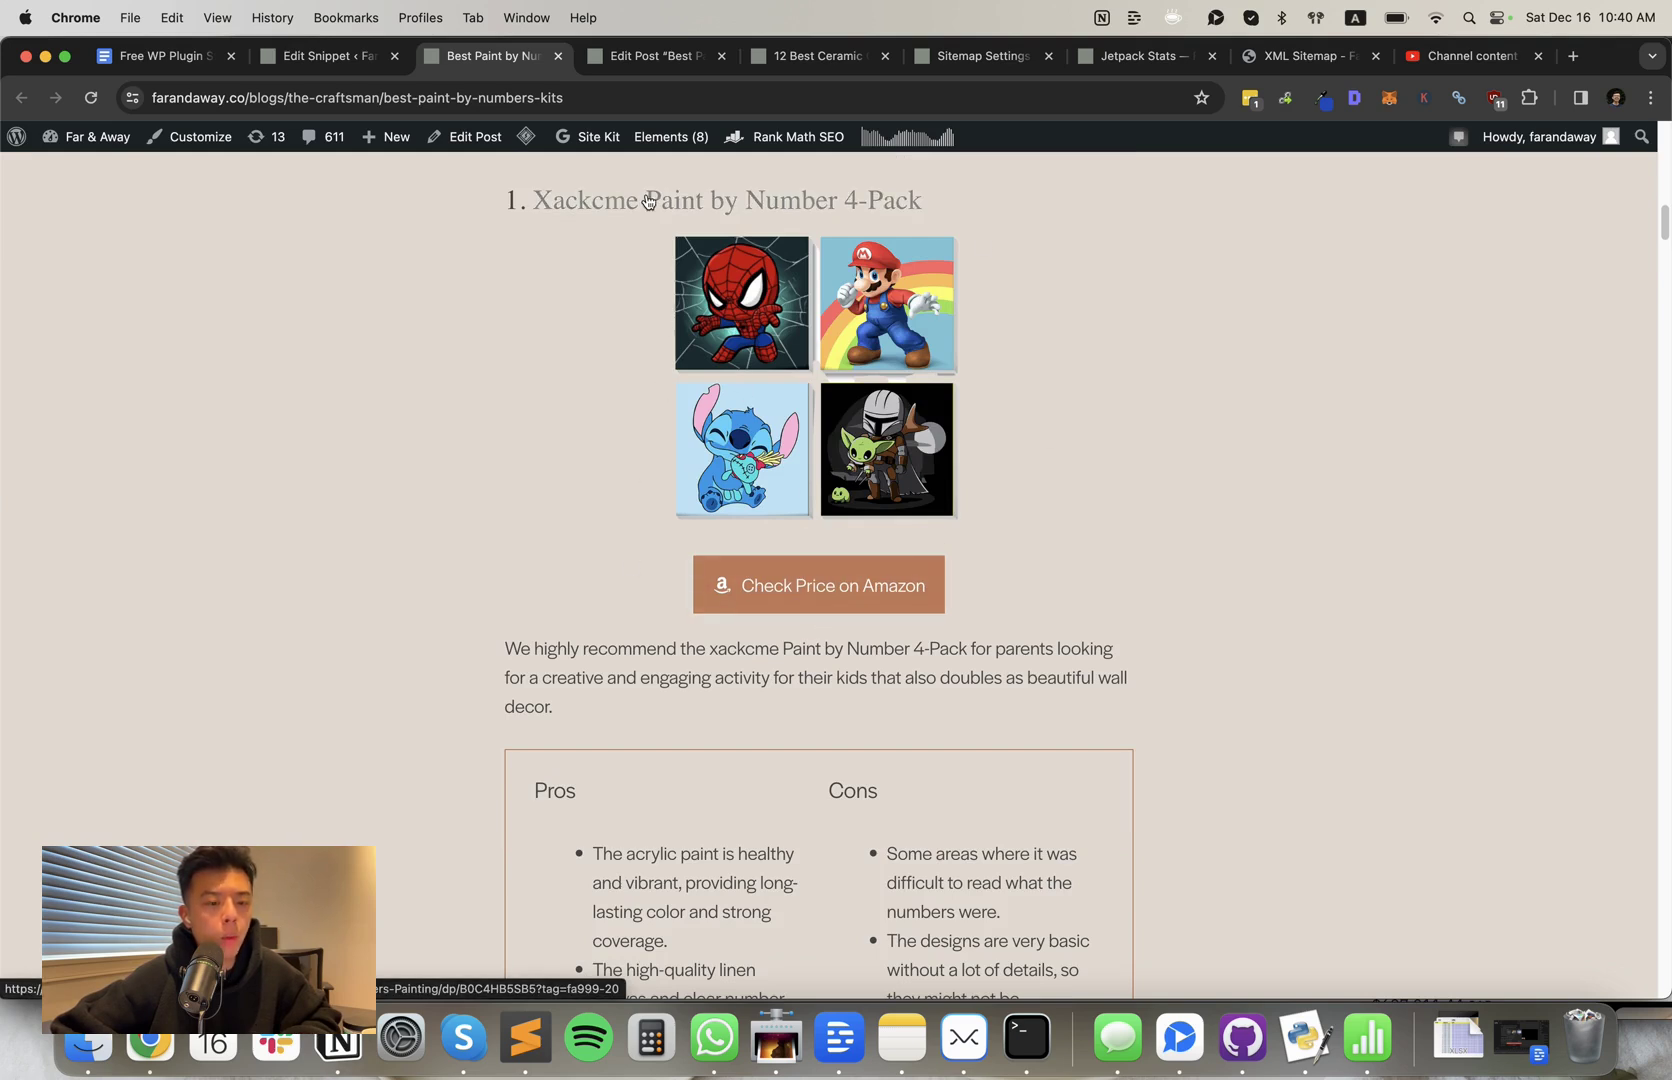
scroll(845, 390, "down", 1)
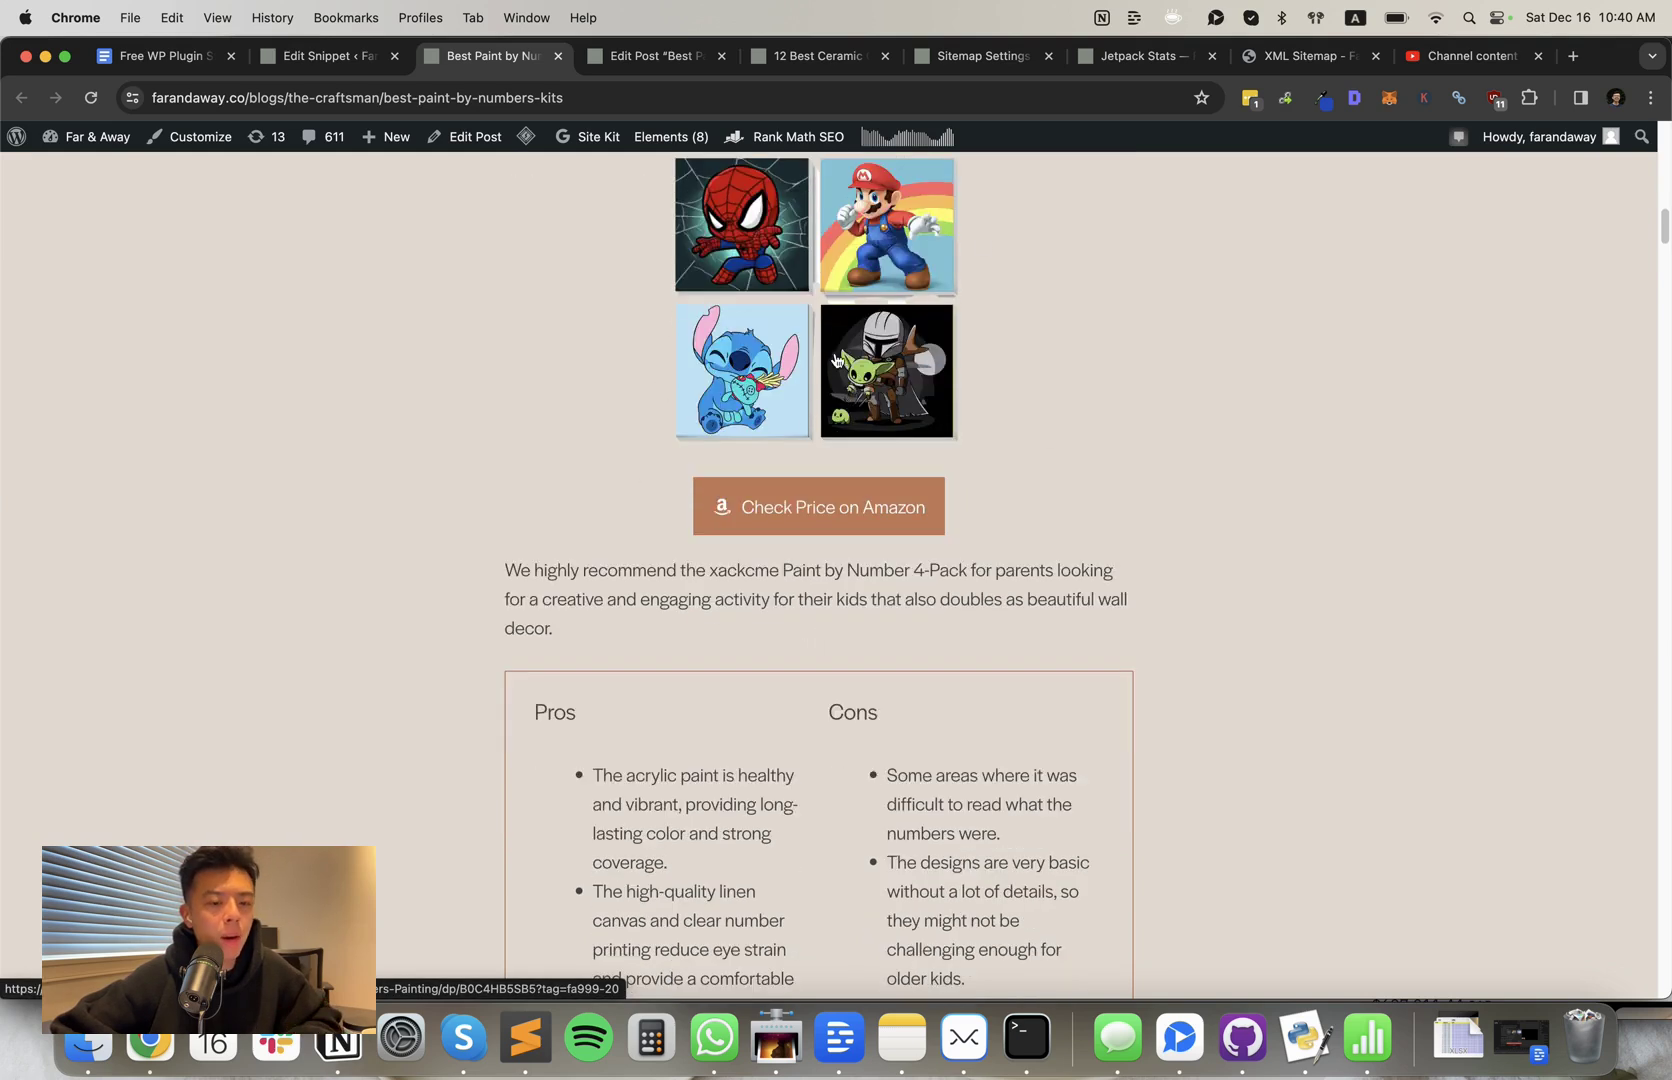
scroll(1022, 446, "down", 5)
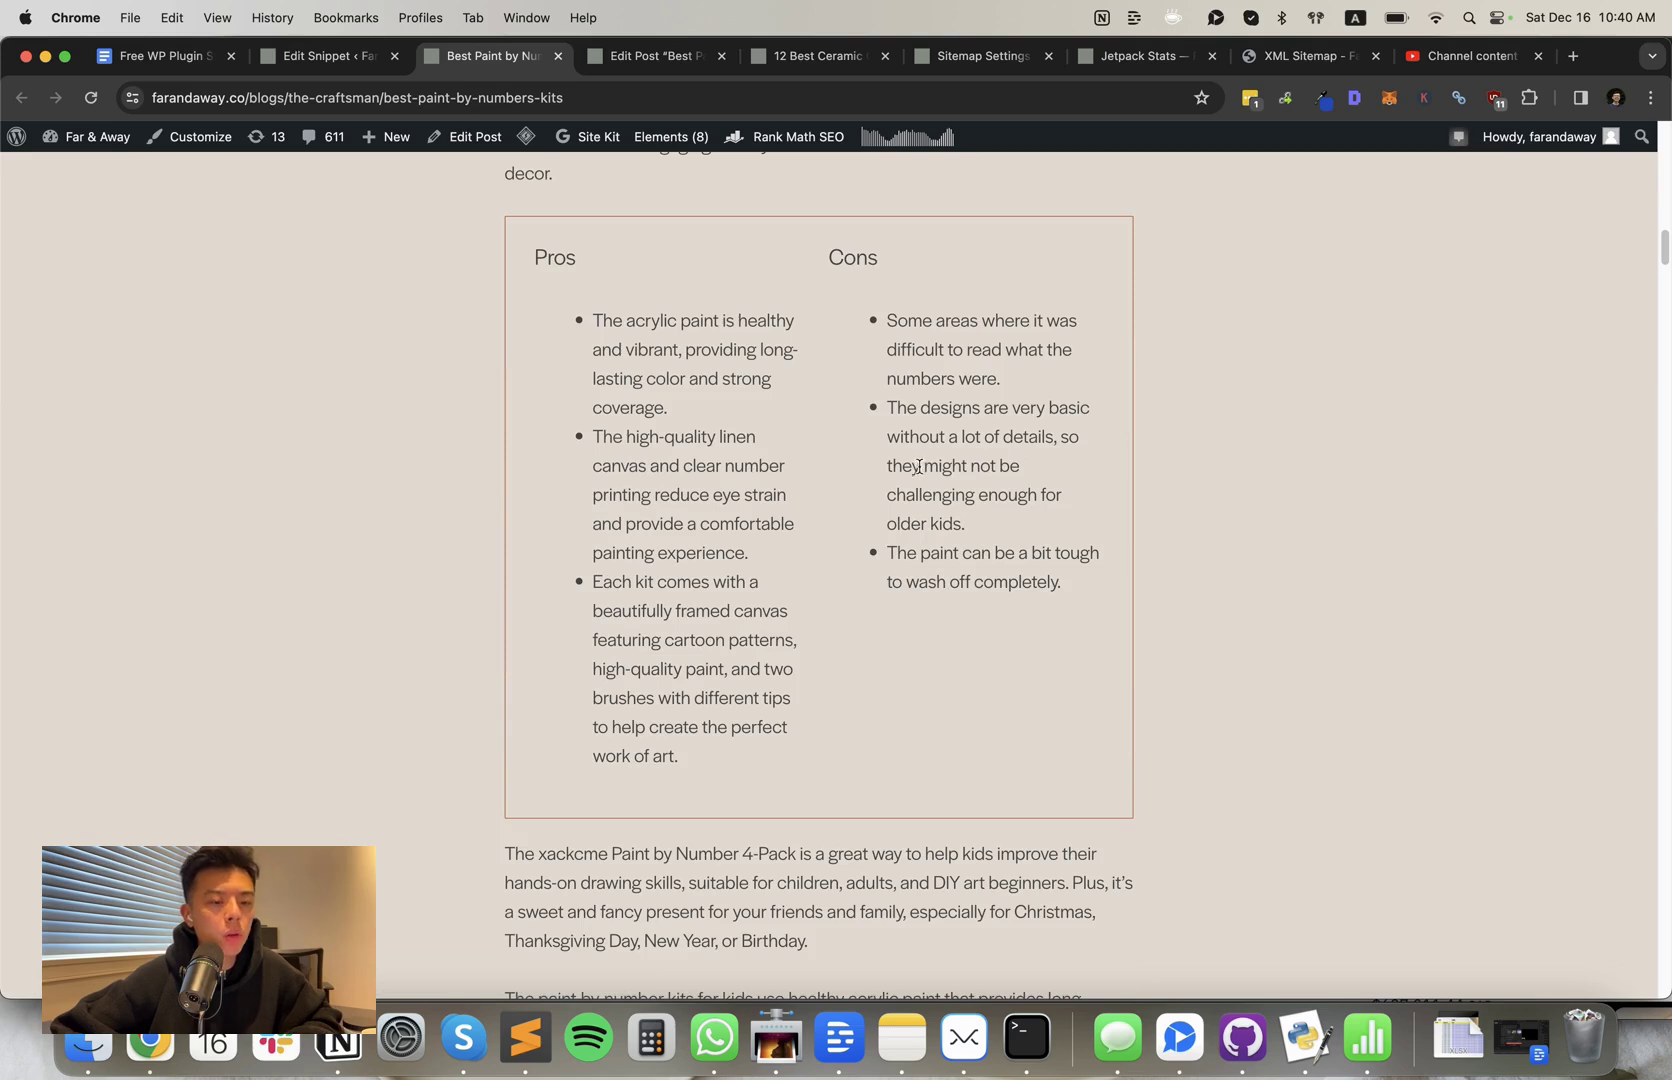
scroll(918, 467, "up", 3)
scroll(952, 580, "down", 6)
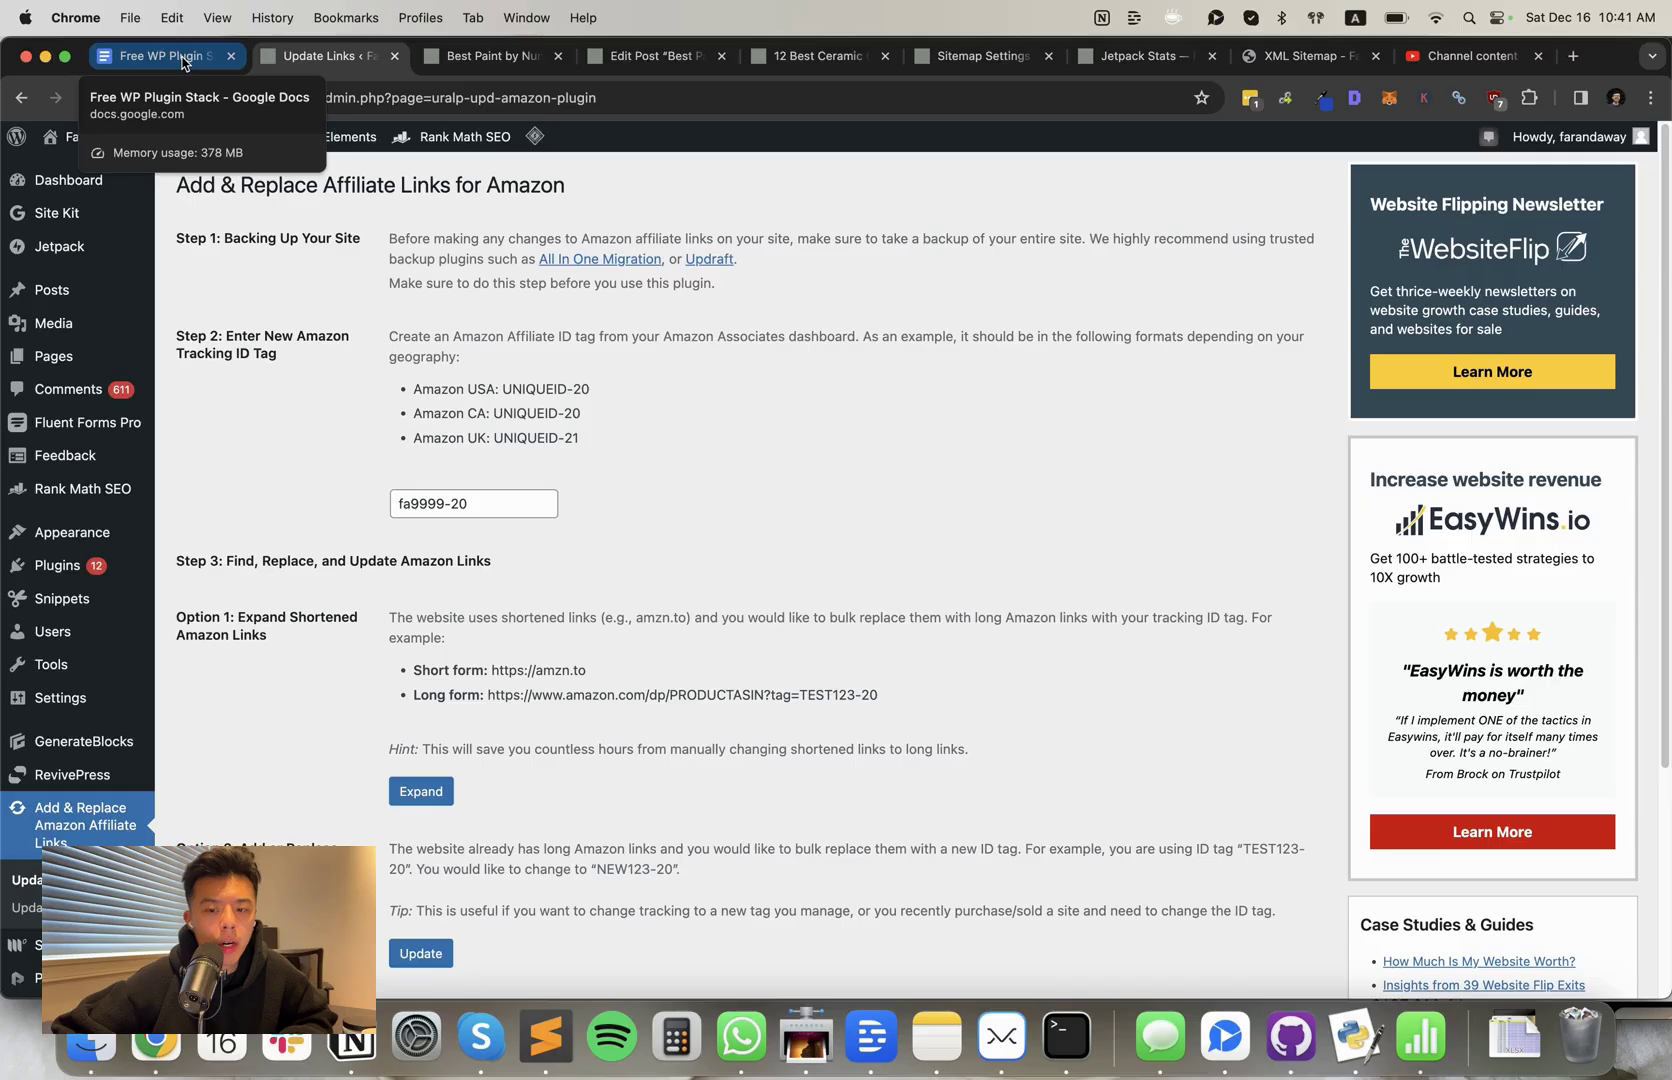
left_click(178, 66)
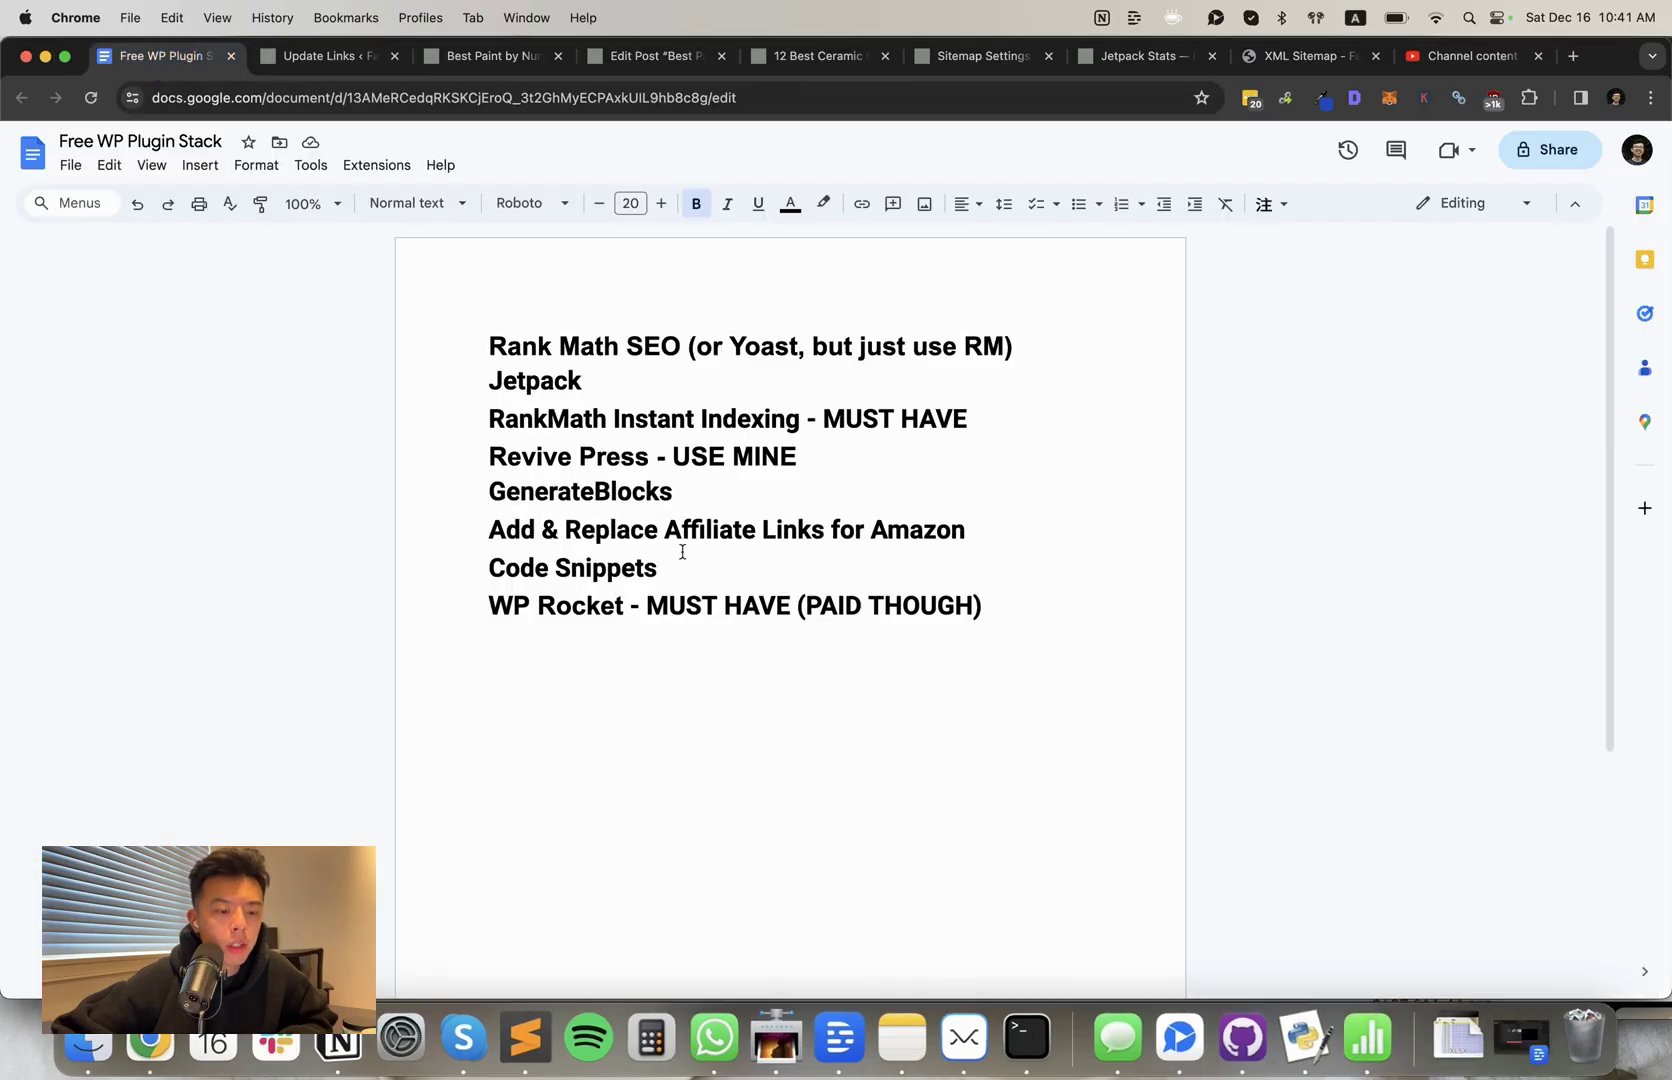
left_click(790, 561)
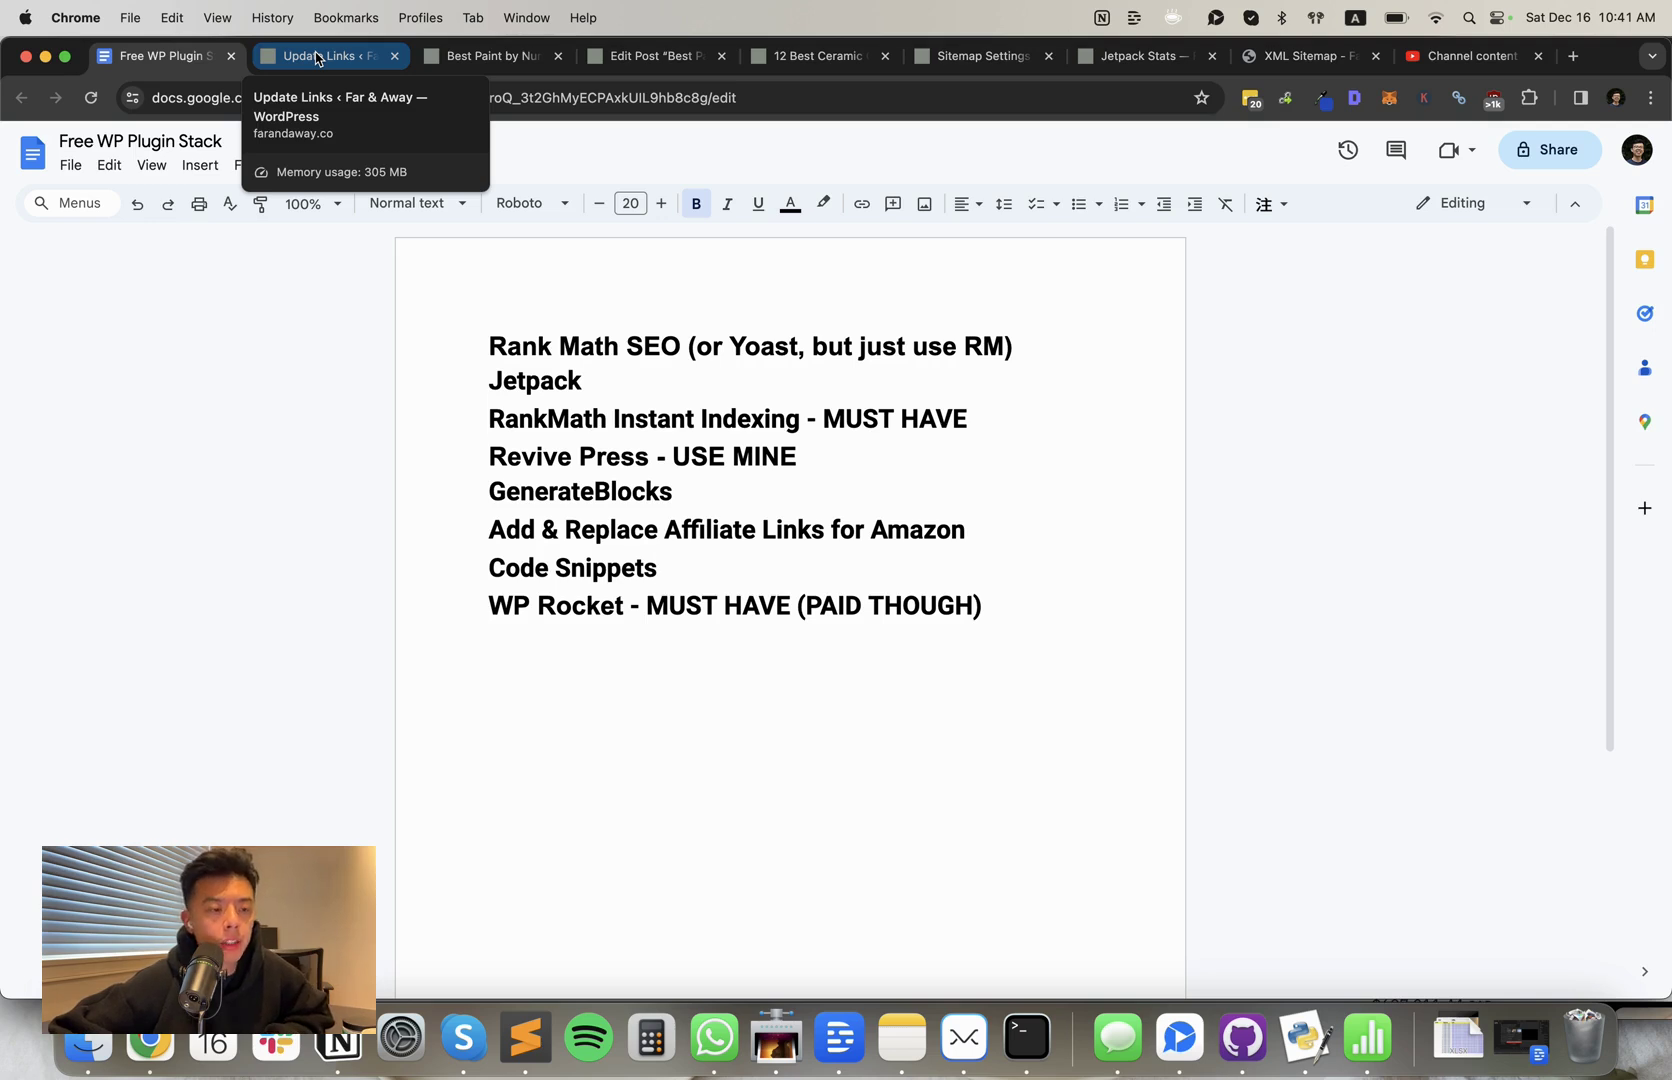
left_click(317, 58)
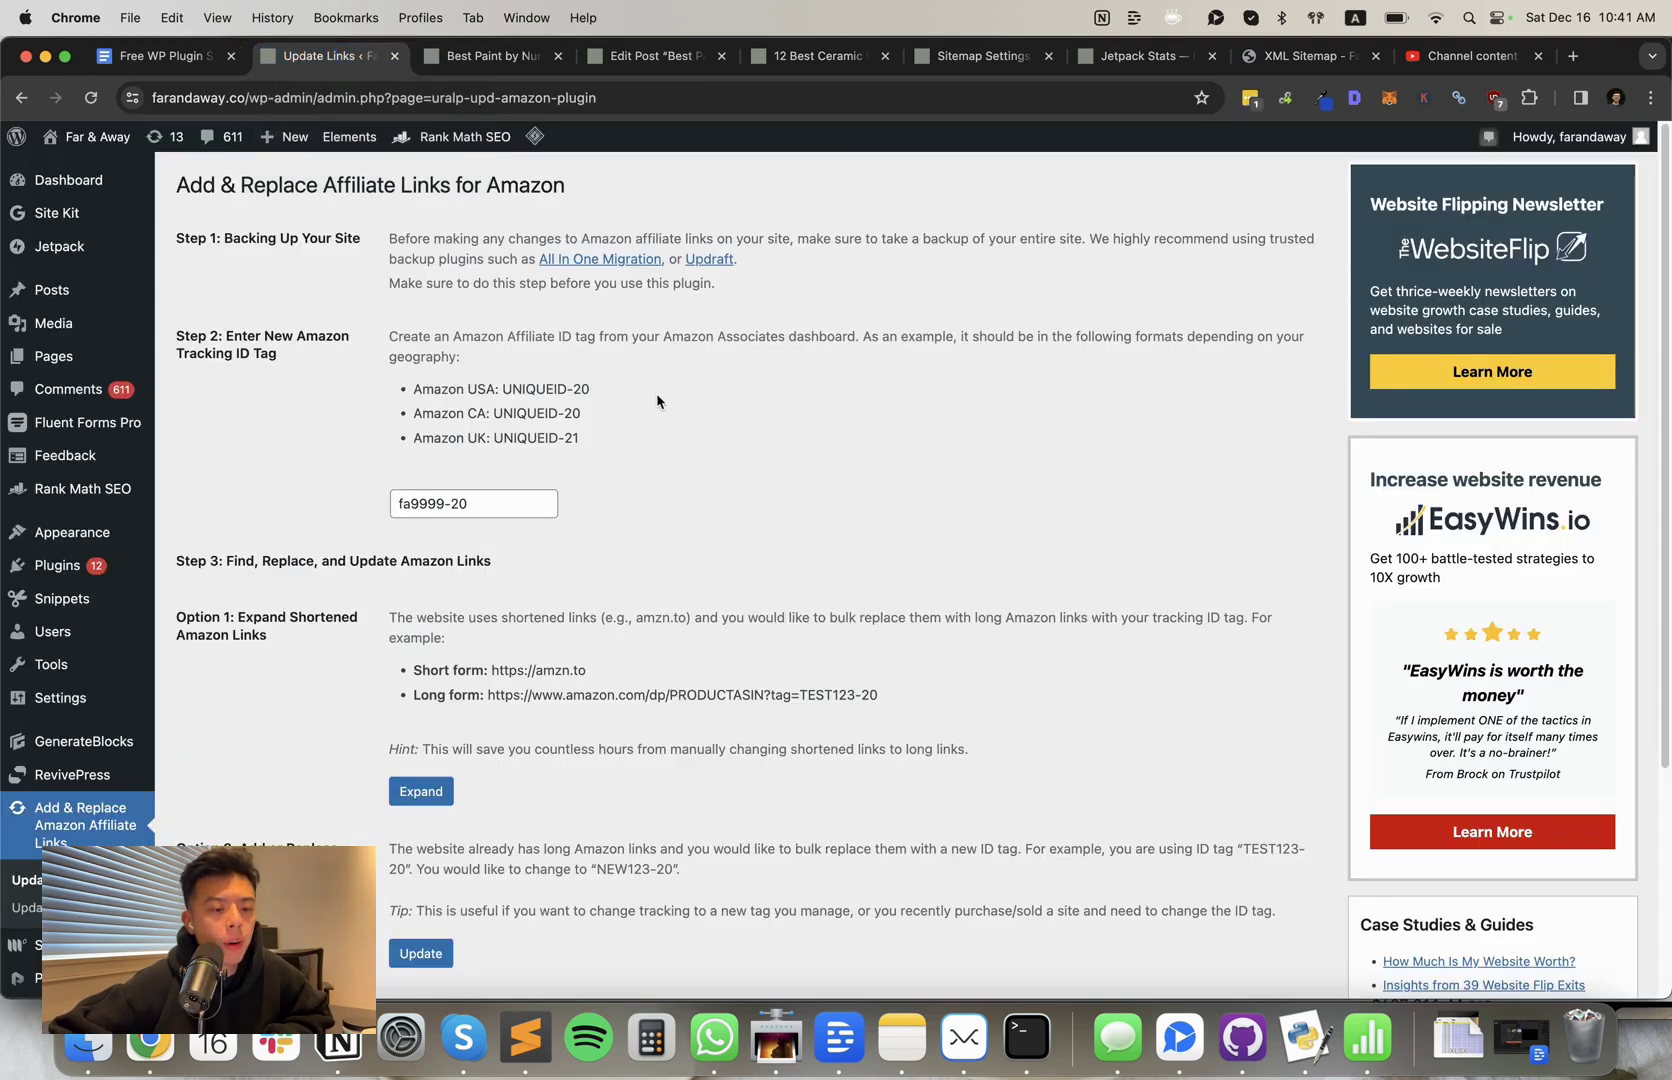
left_click(531, 670)
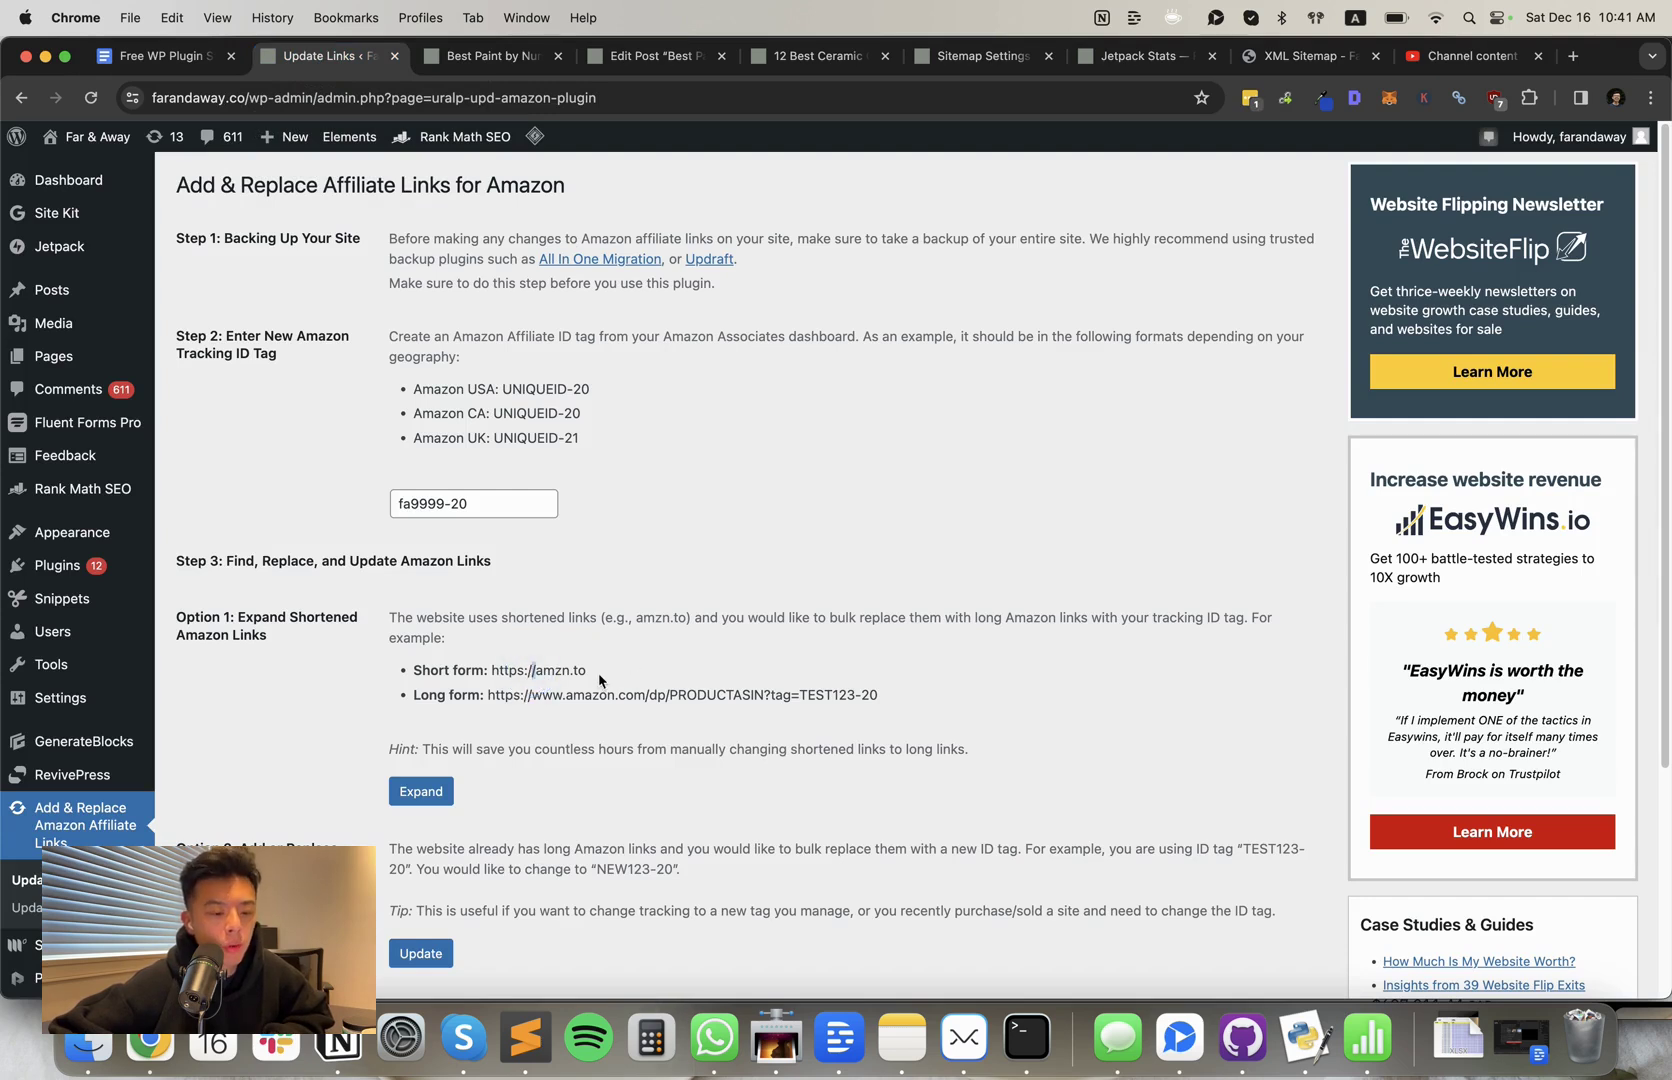
scroll(600, 680, "down", 2)
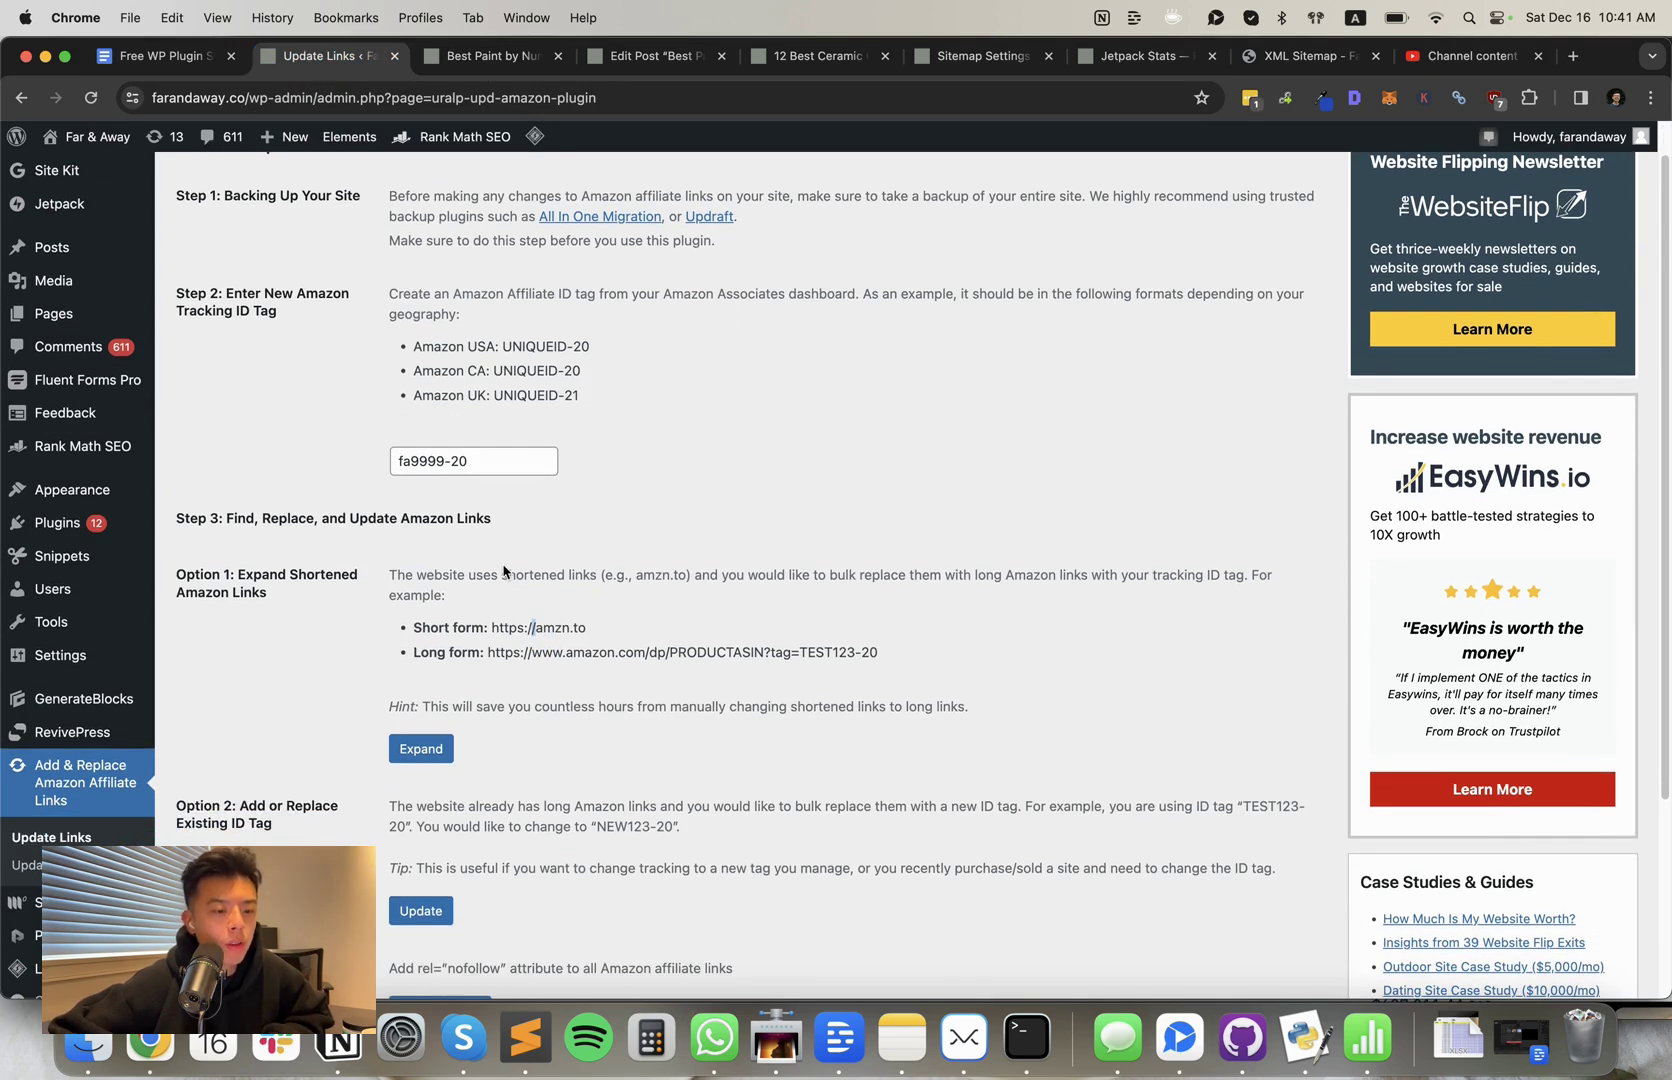
scroll(428, 752, "down", 1)
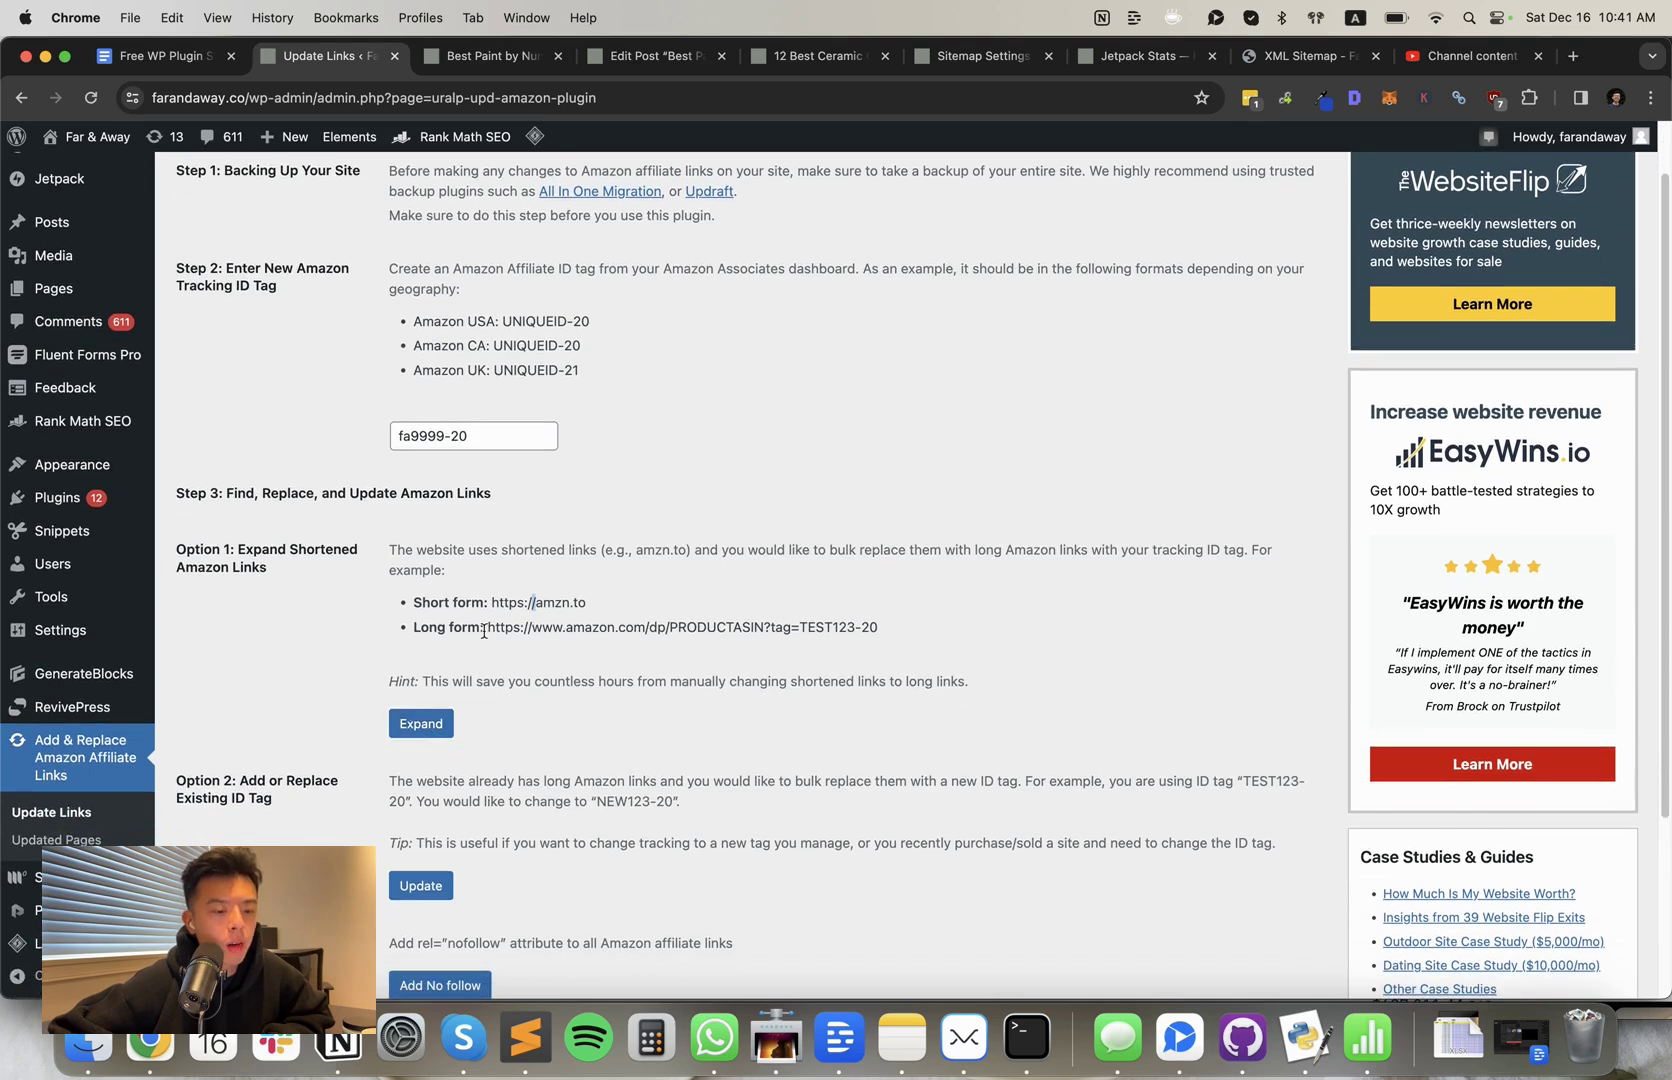
left_click_drag(523, 605, 578, 594)
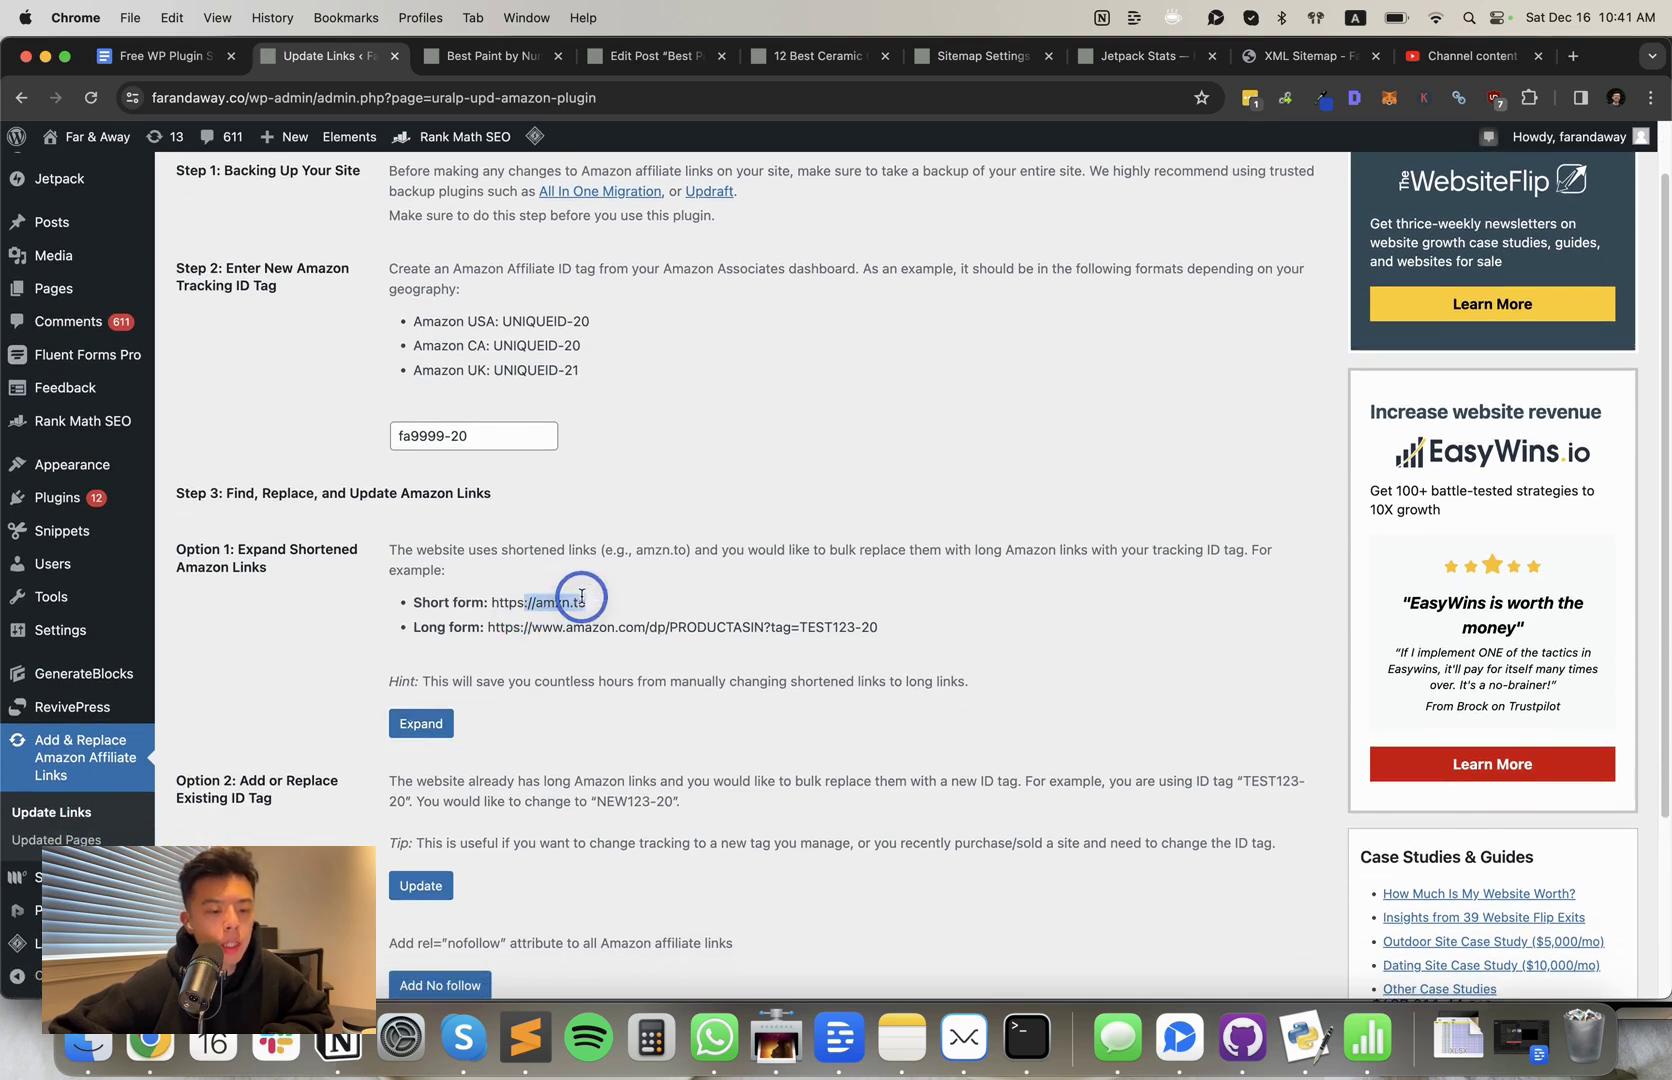
left_click(511, 642)
left_click_drag(488, 627, 861, 651)
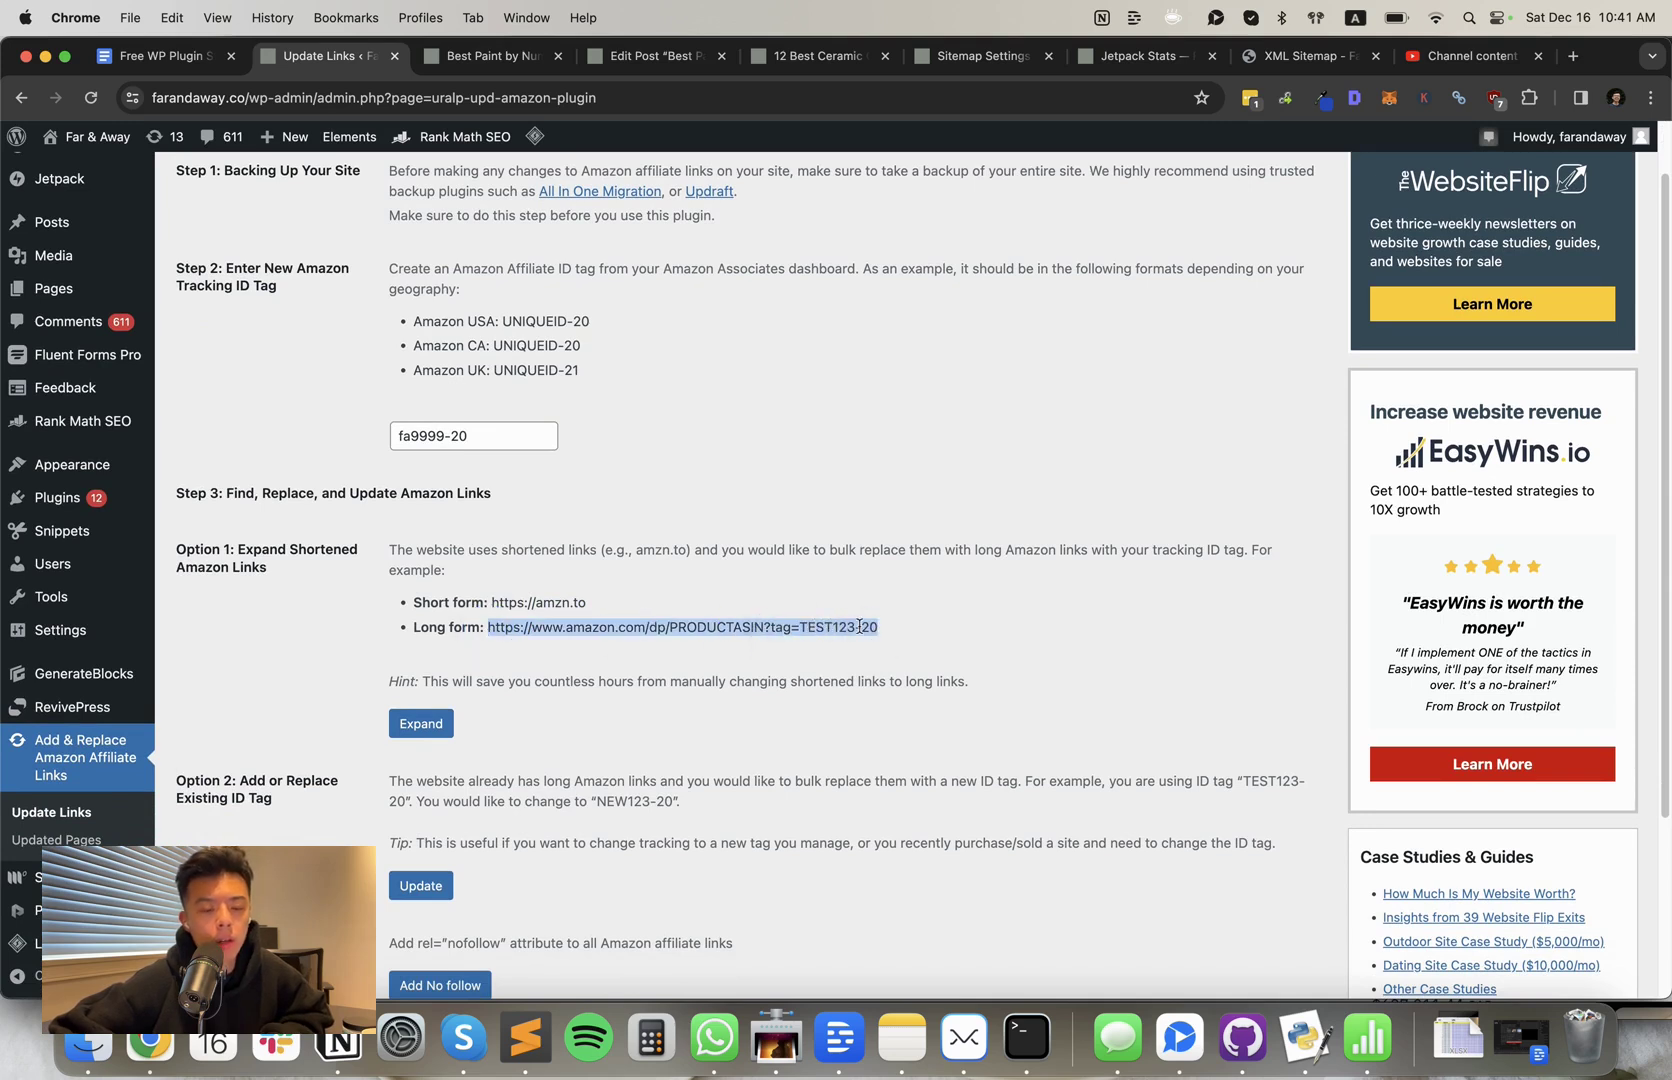
scroll(491, 739, "down", 5)
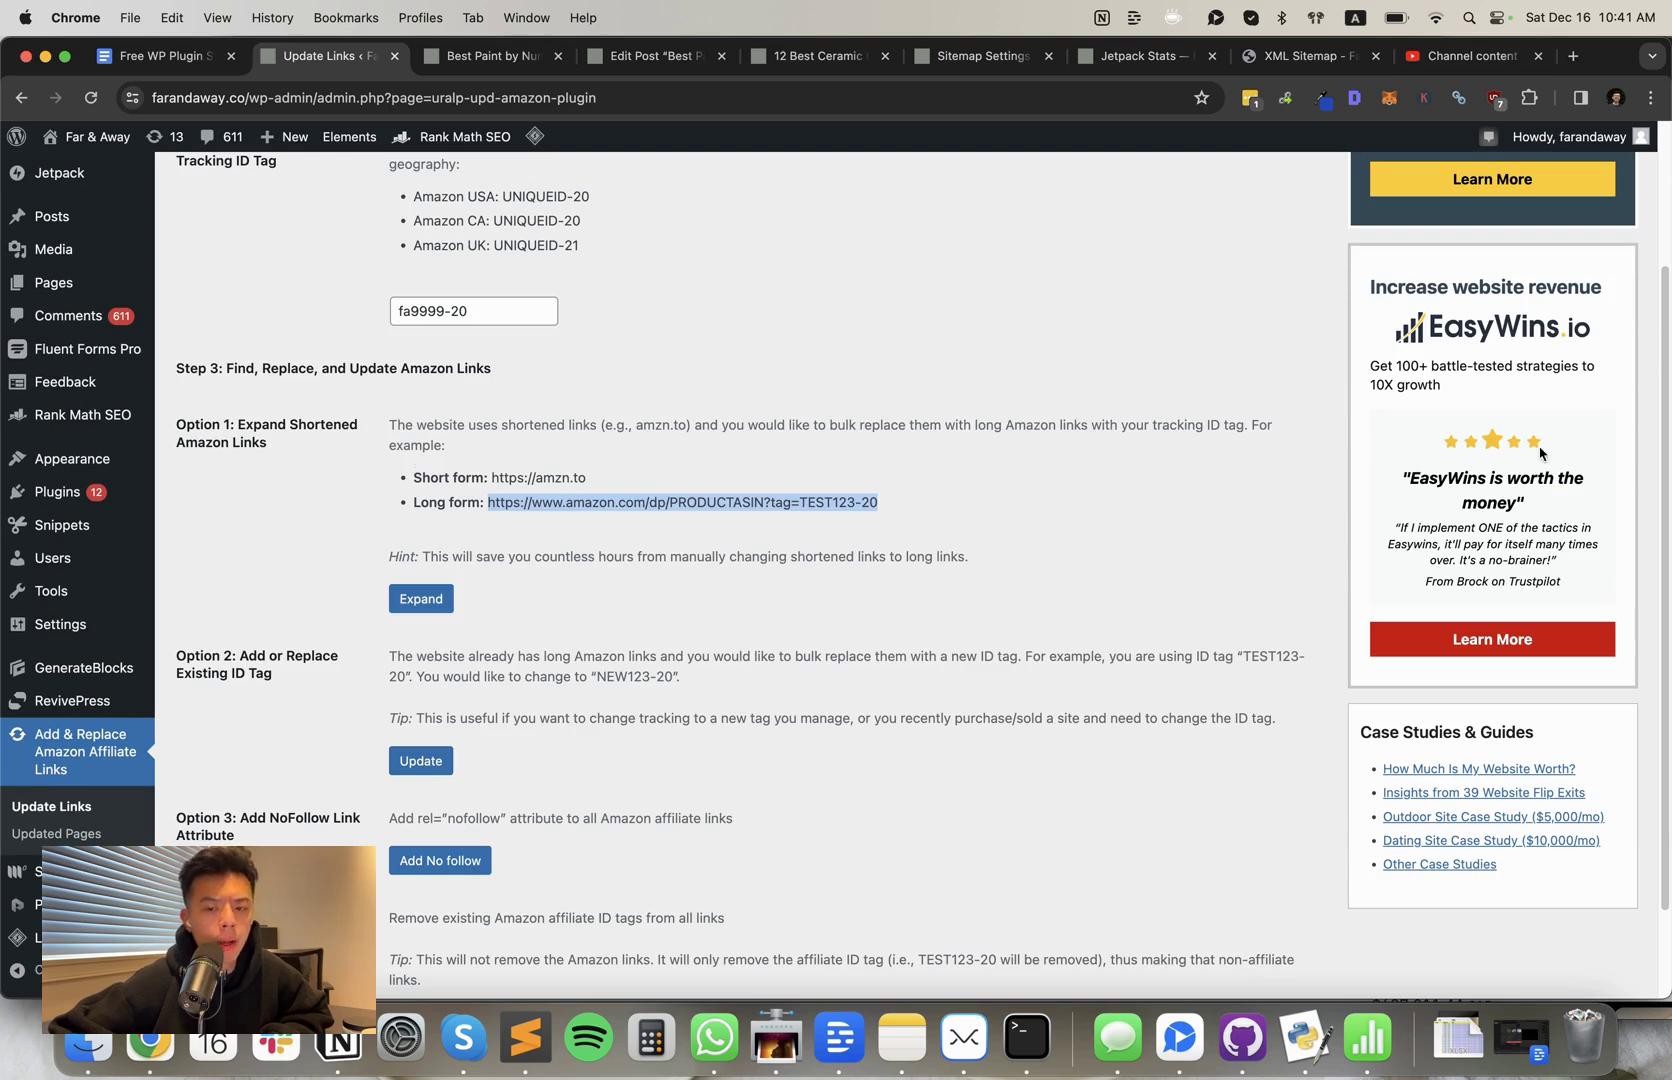
scroll(1540, 452, "up", 5)
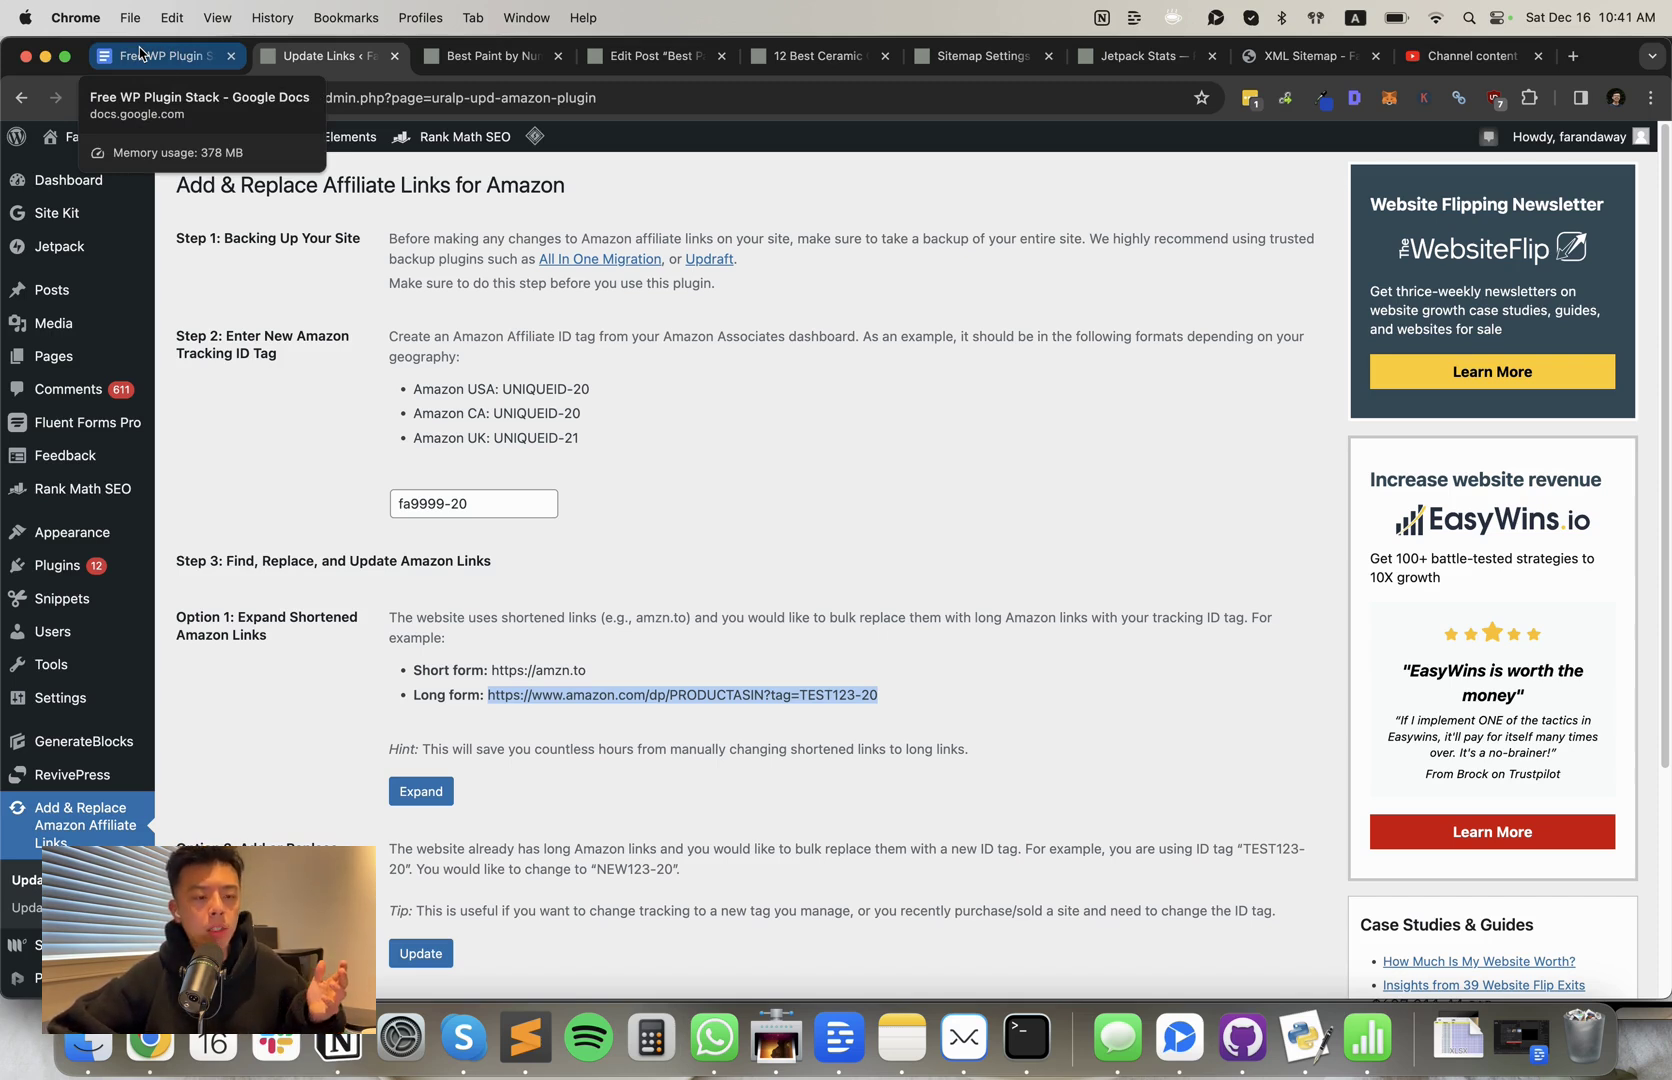
- Switch back to the Free WP Plugin Stack document
key("ctrl+shift+Tab")
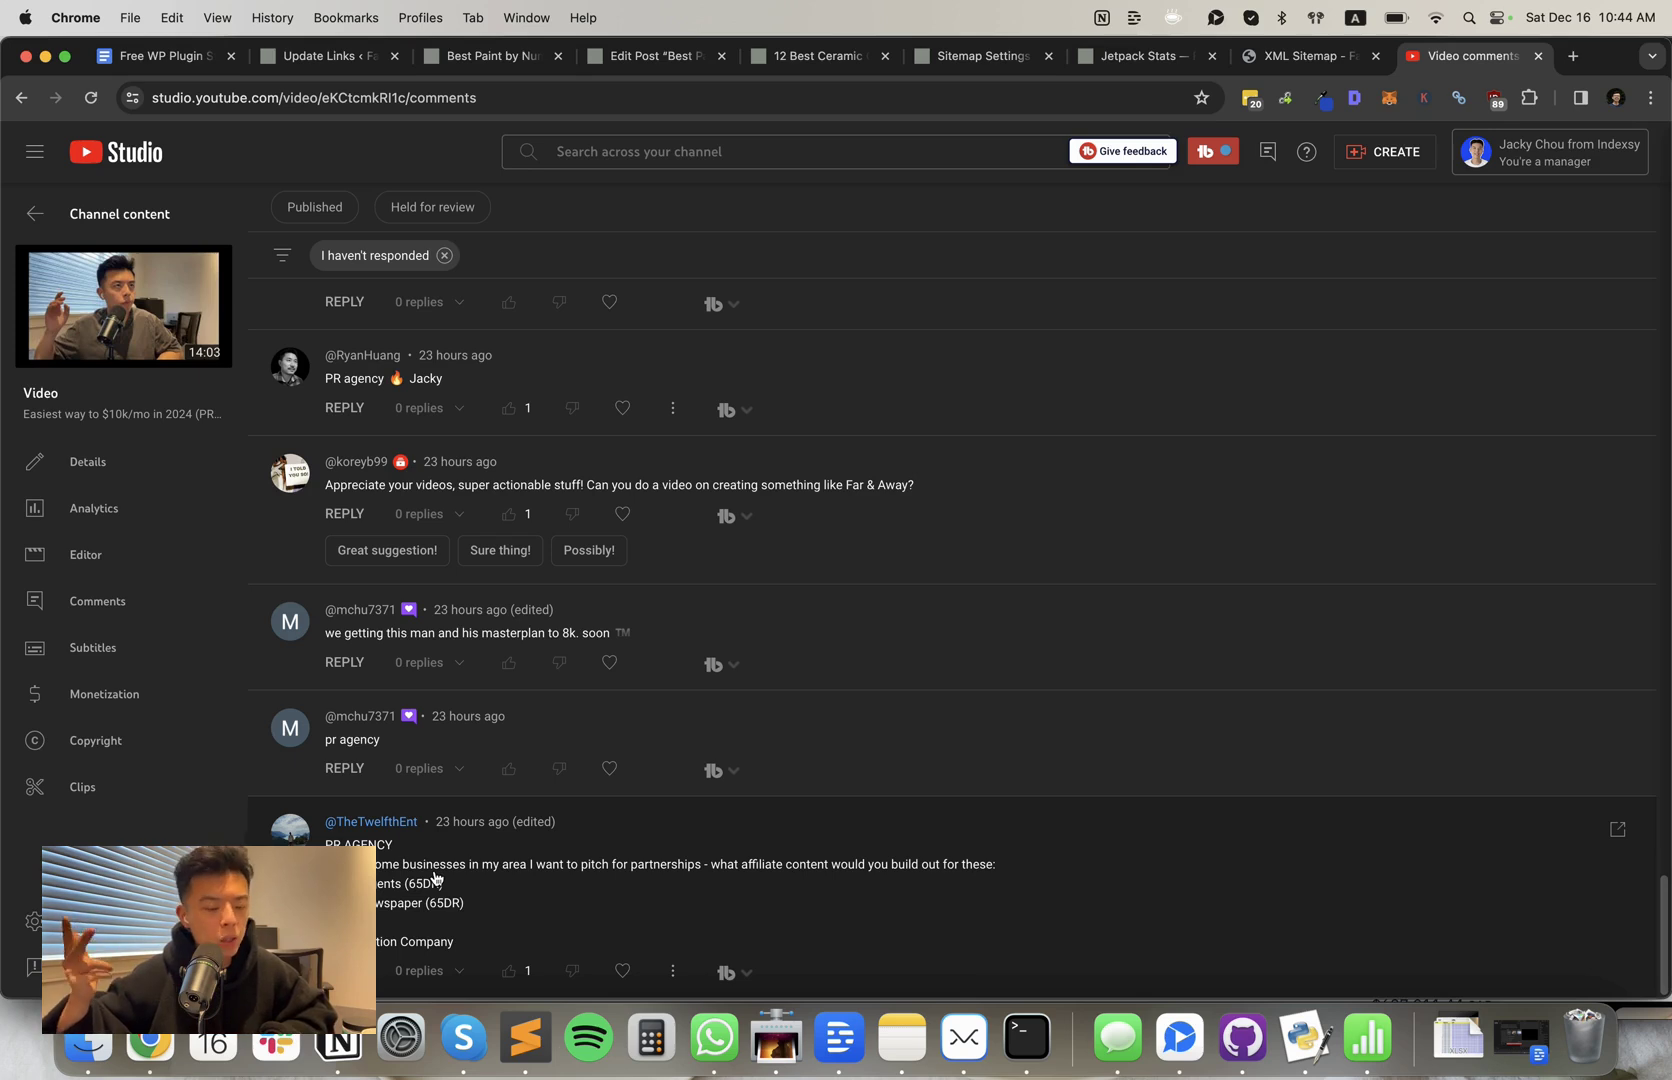
- Heart the partnership question, PR agency, masterplan-to-8k, Far & Away suggestion and fire-emoji comments
left_click(495, 895)
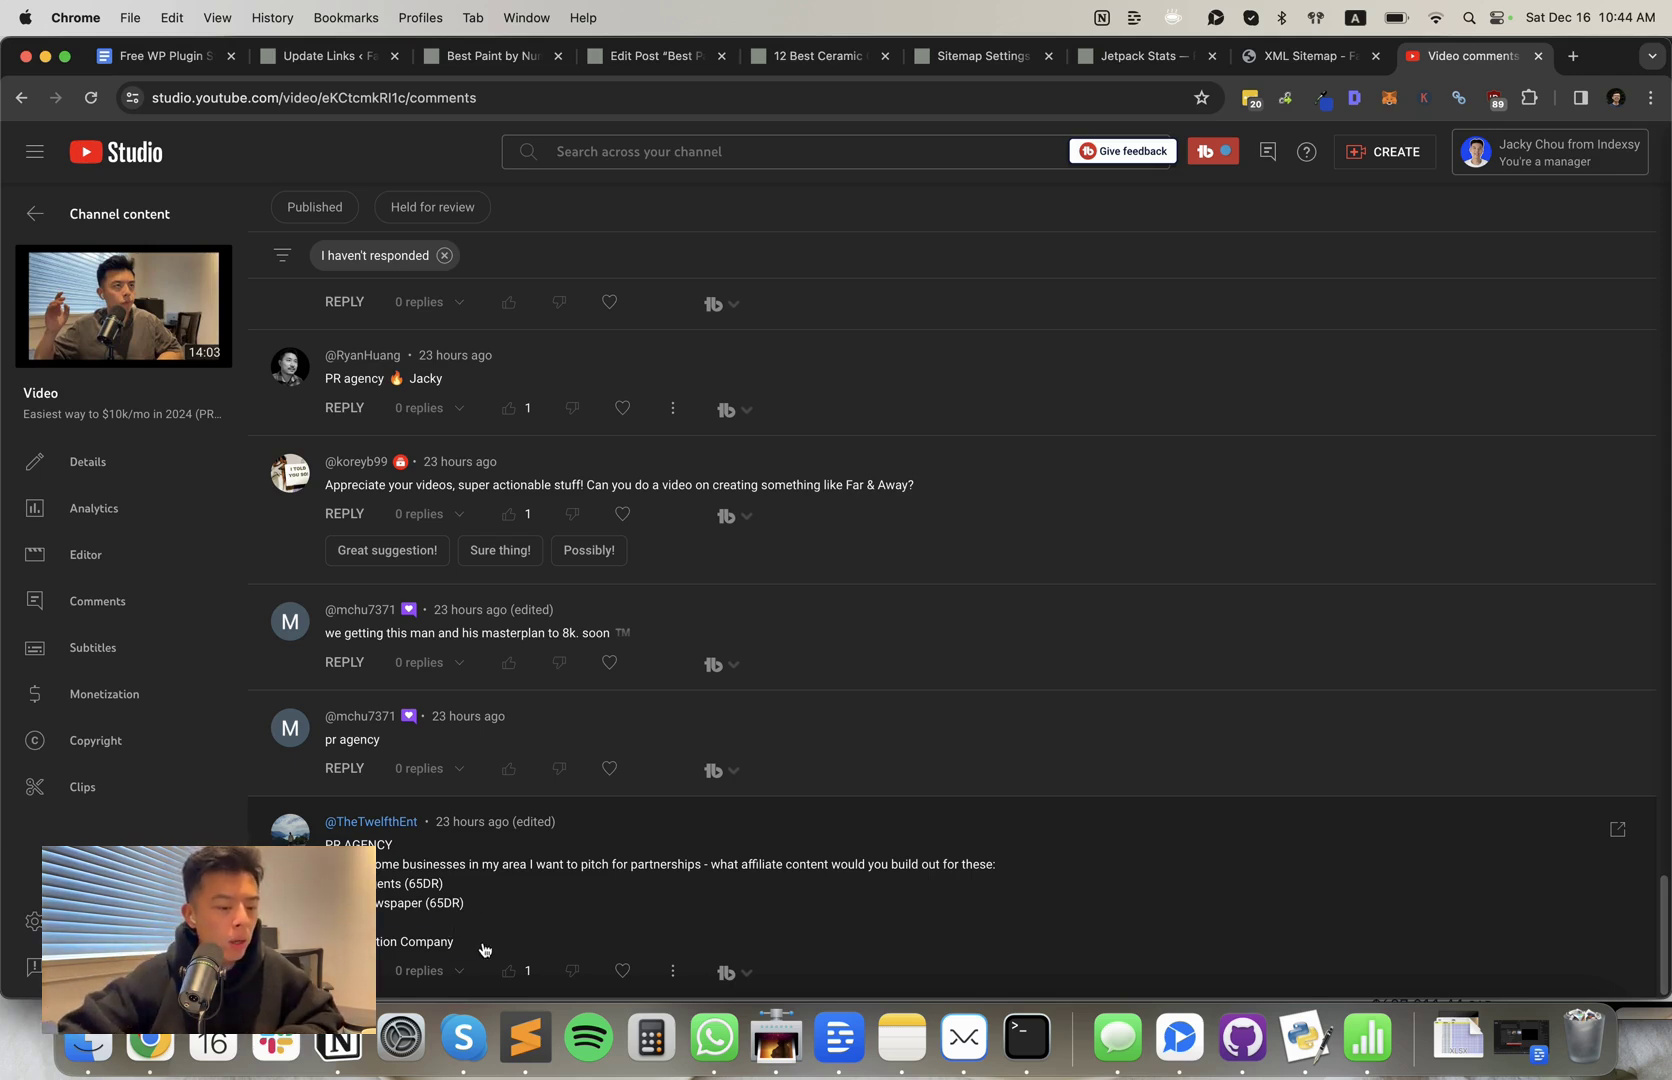
left_click_drag(481, 948, 380, 897)
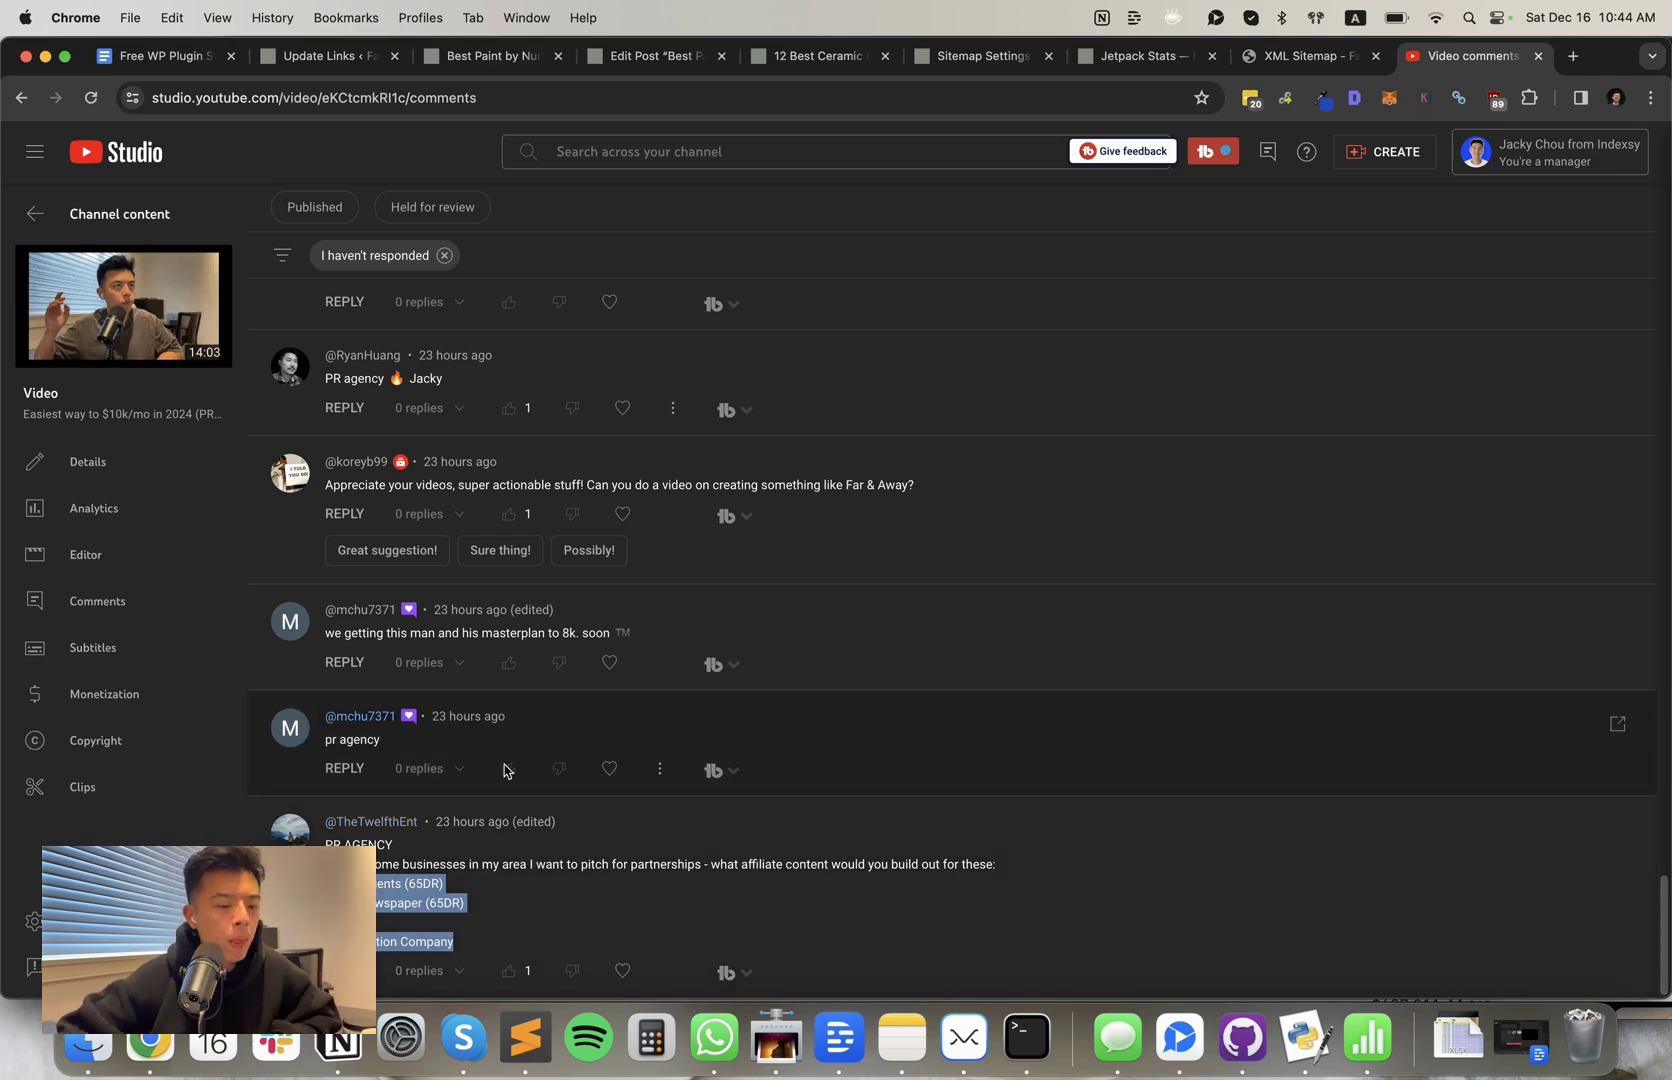
left_click(622, 970)
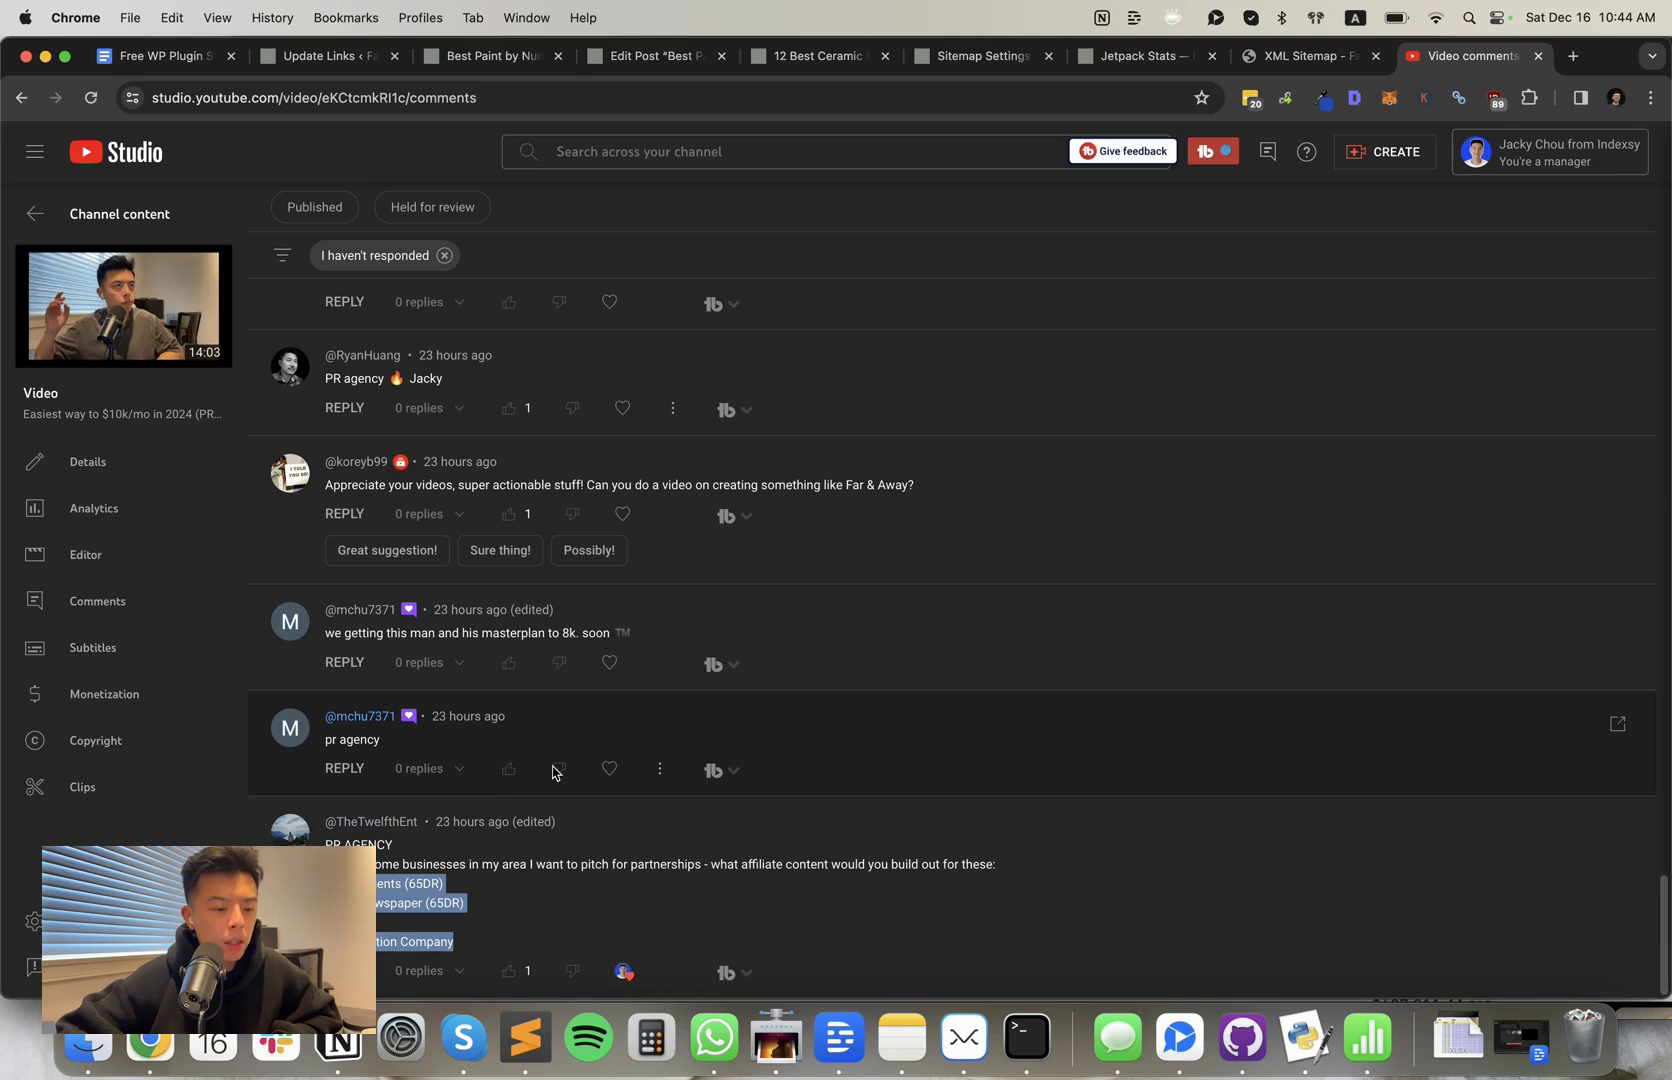
left_click(603, 768)
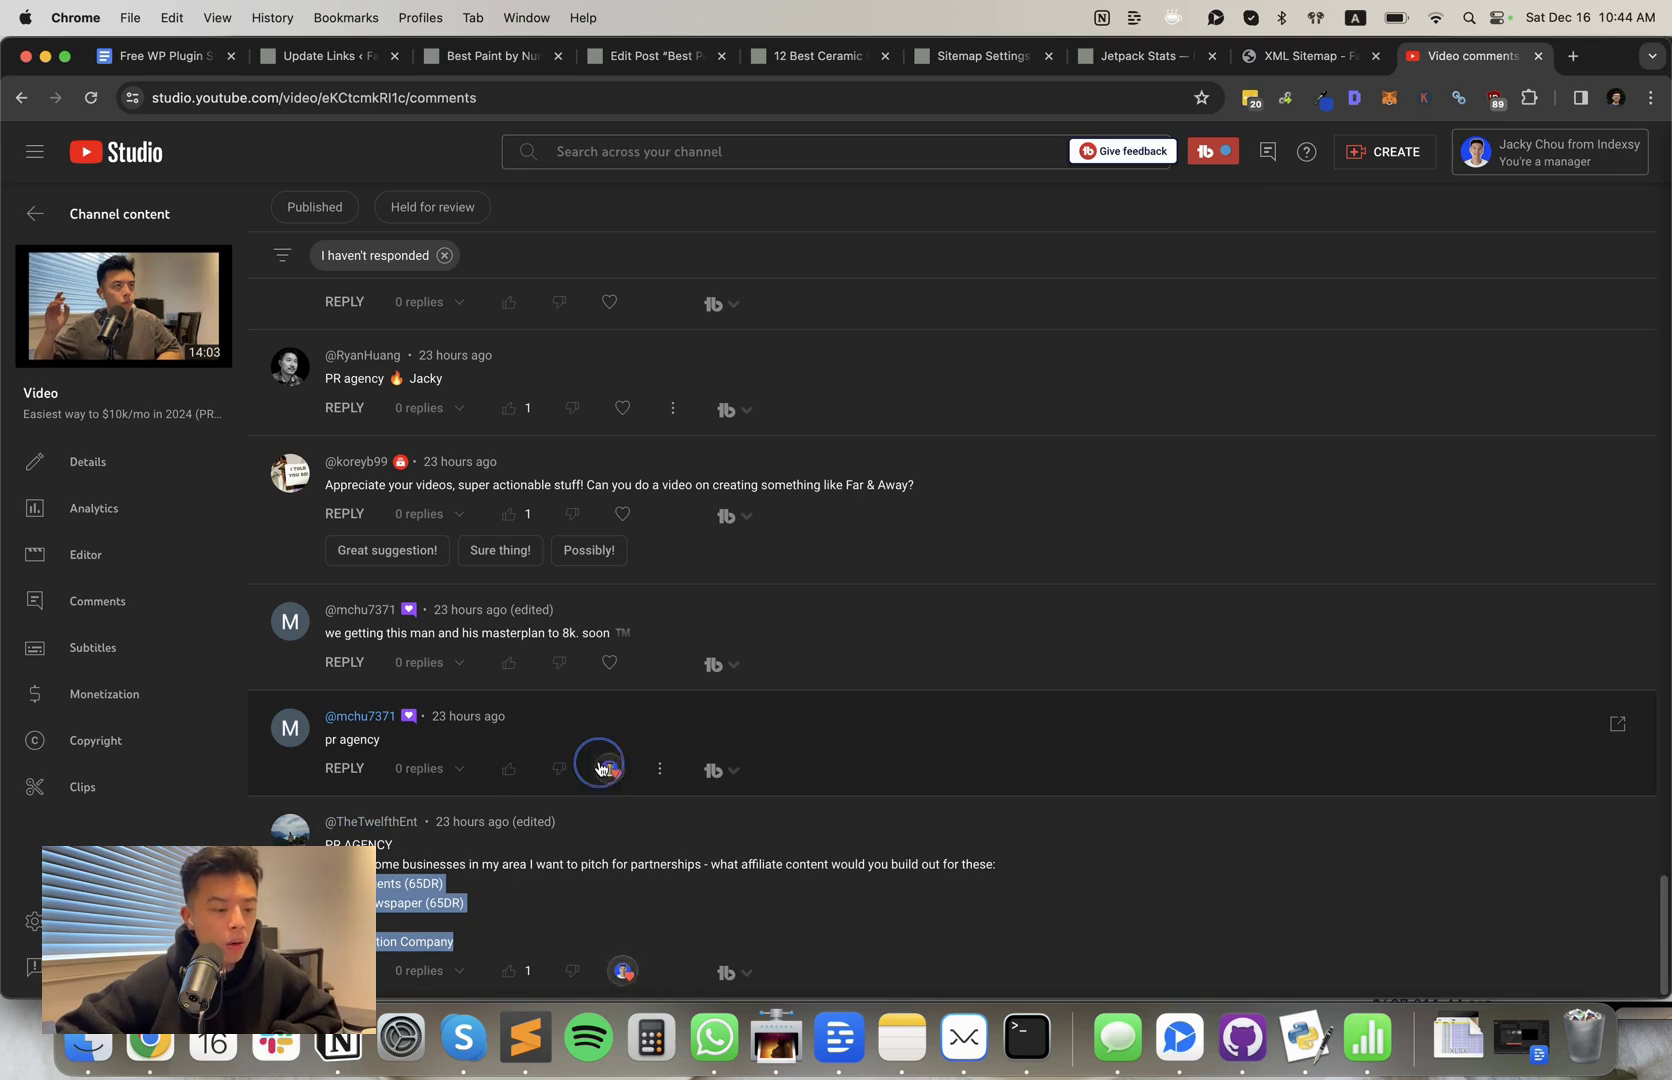
left_click(612, 662)
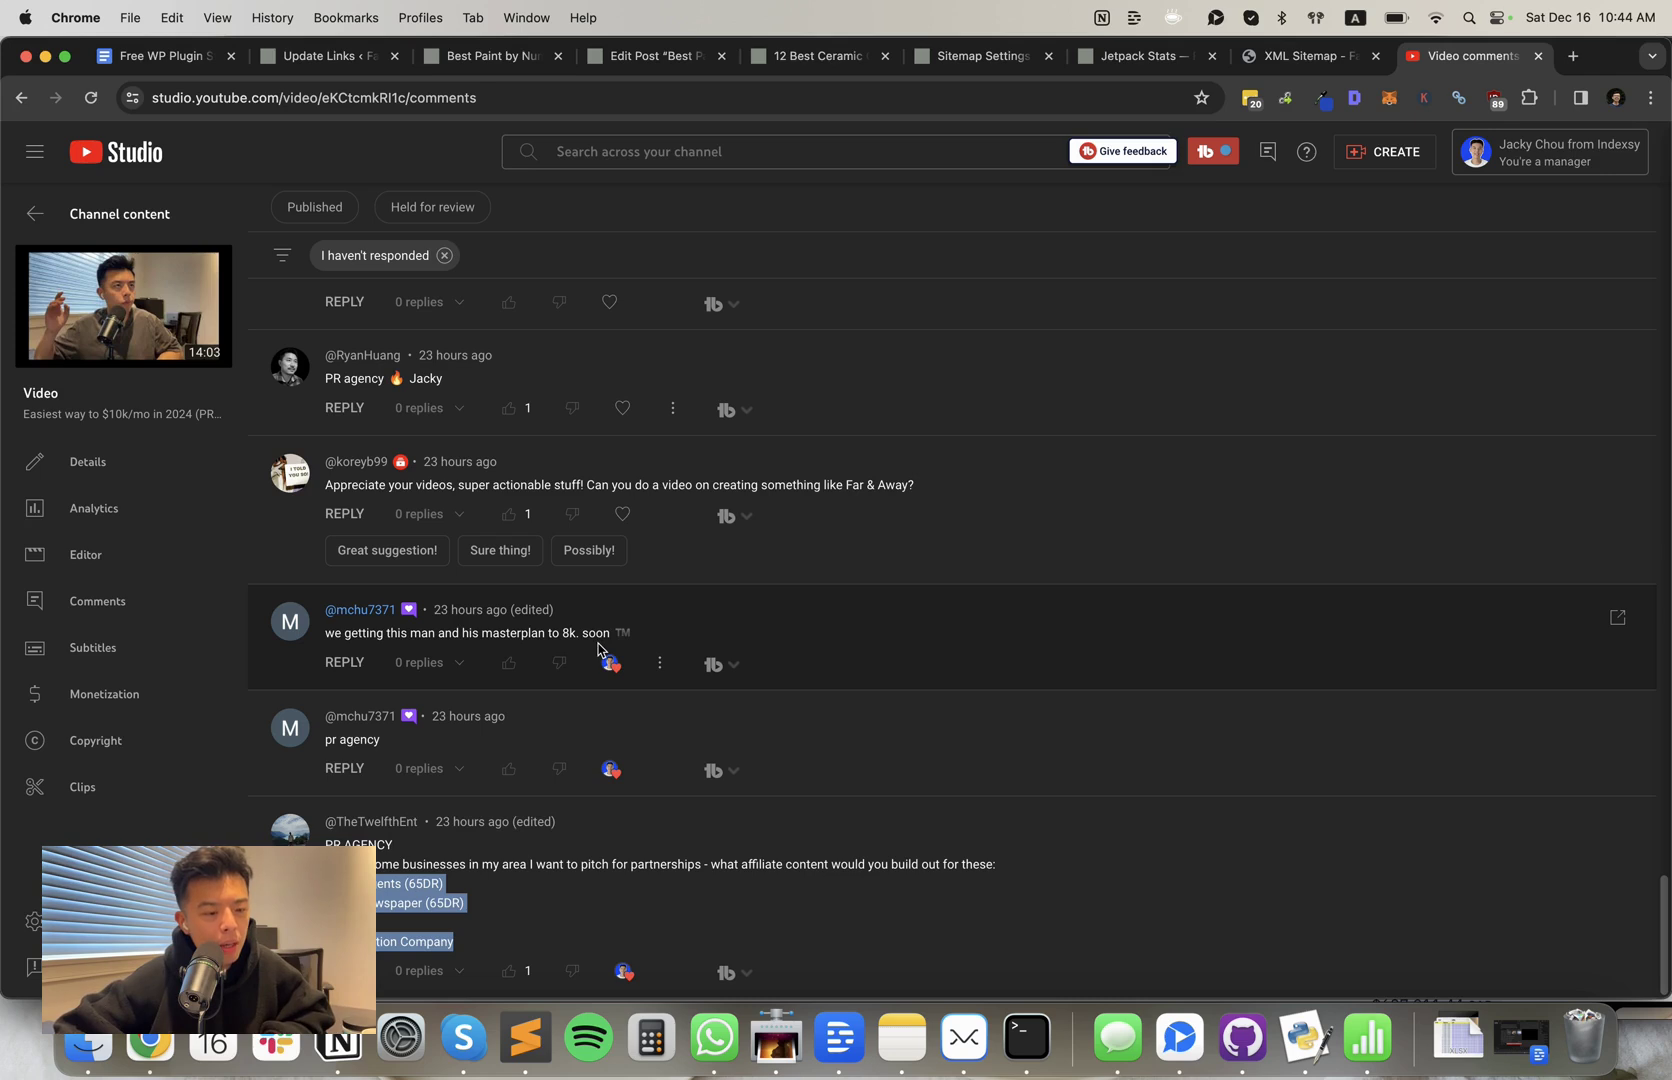
left_click(623, 513)
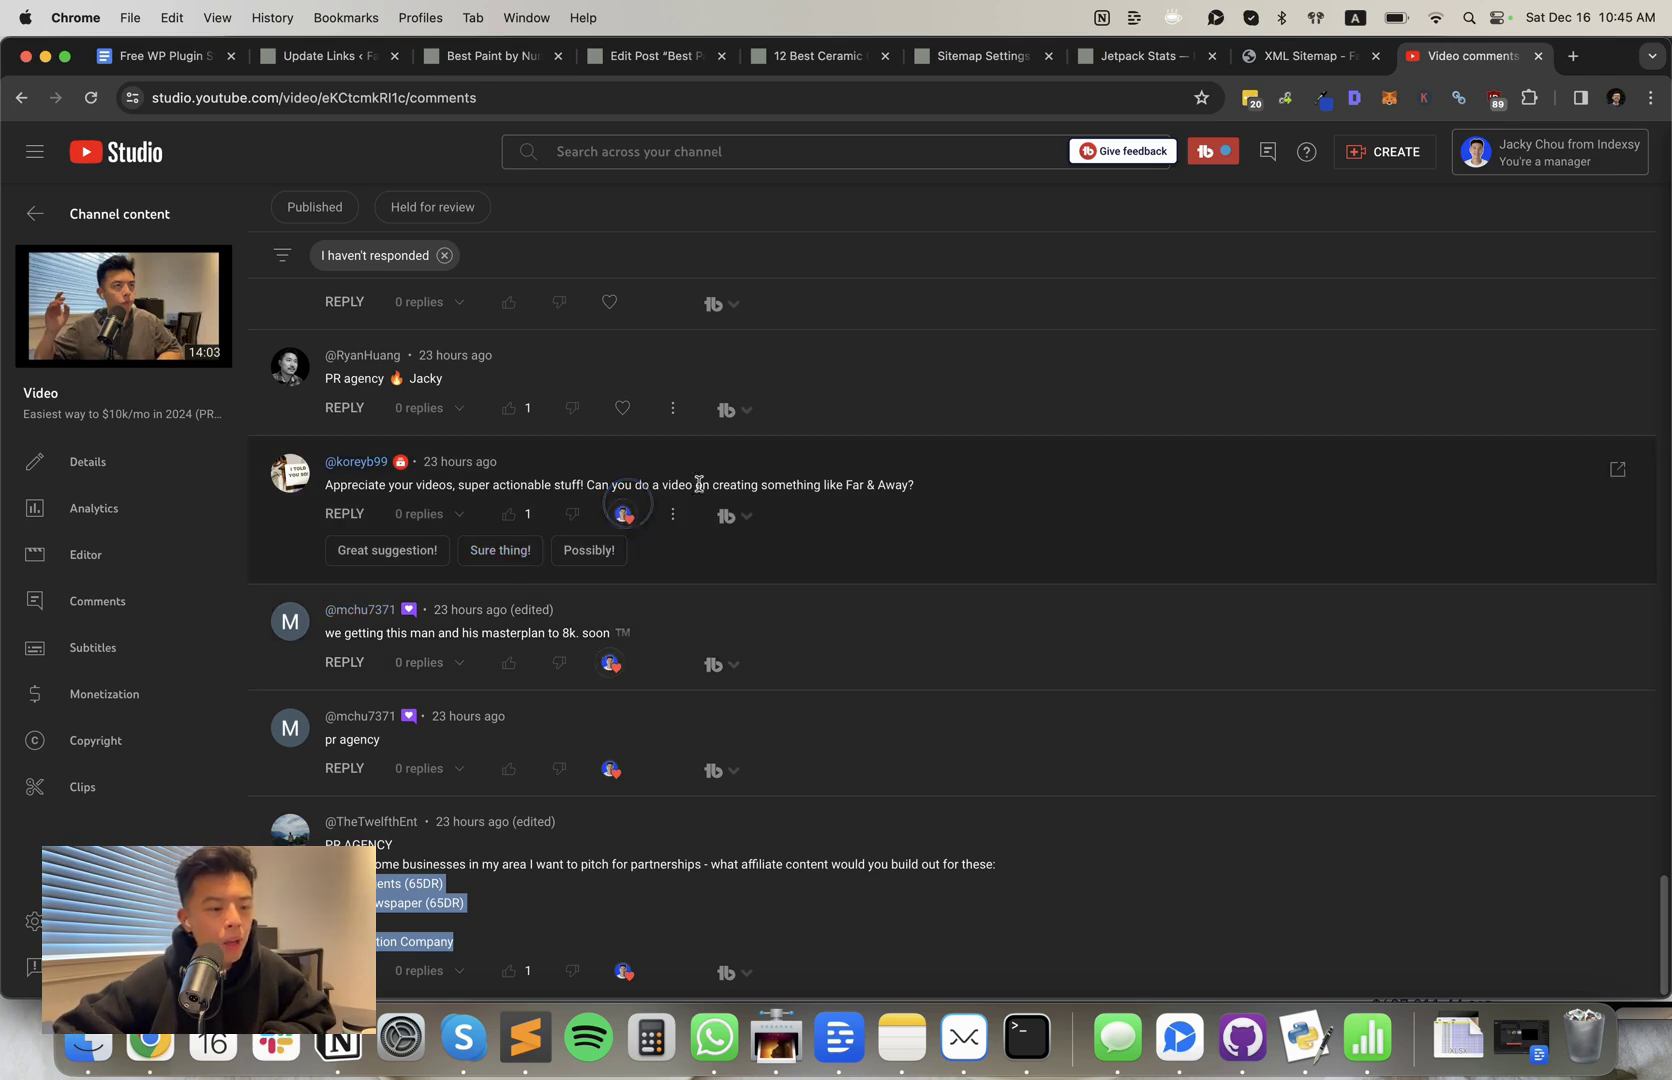
left_click(624, 405)
- Heart the local-store SEO question and the 'PR Agency - Great video!' comment above it
scroll(753, 354, "up", 3)
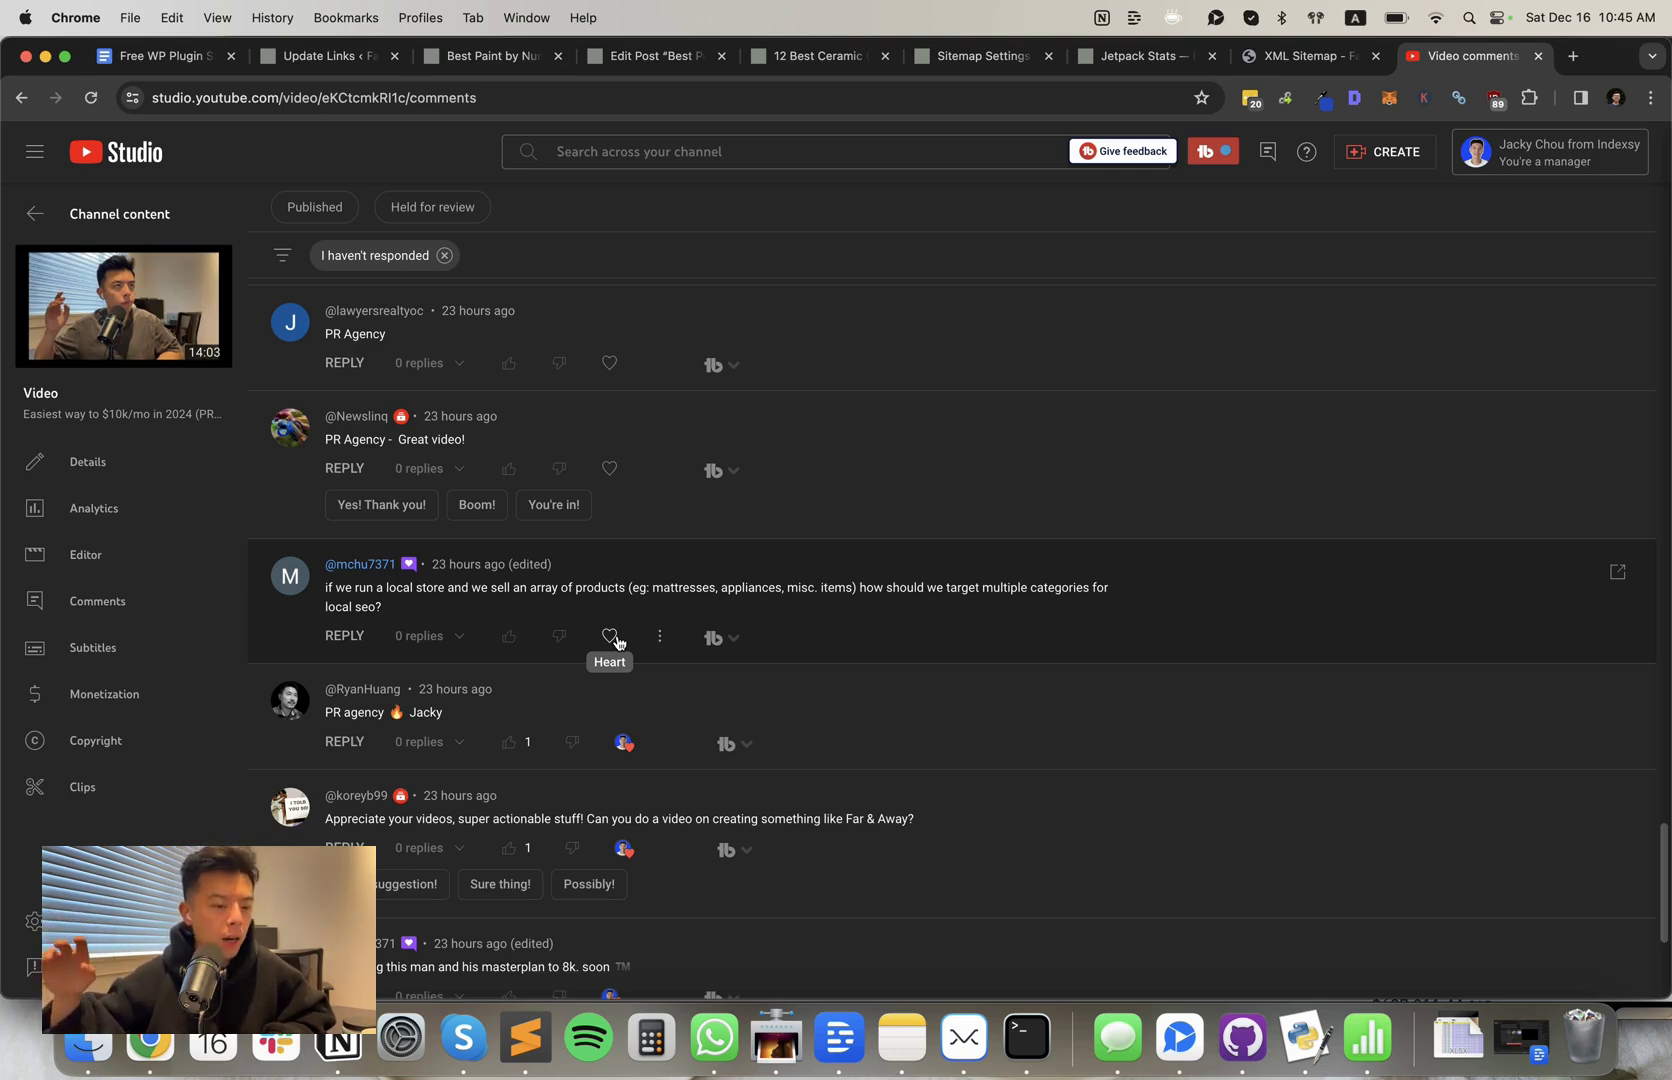
left_click(612, 637)
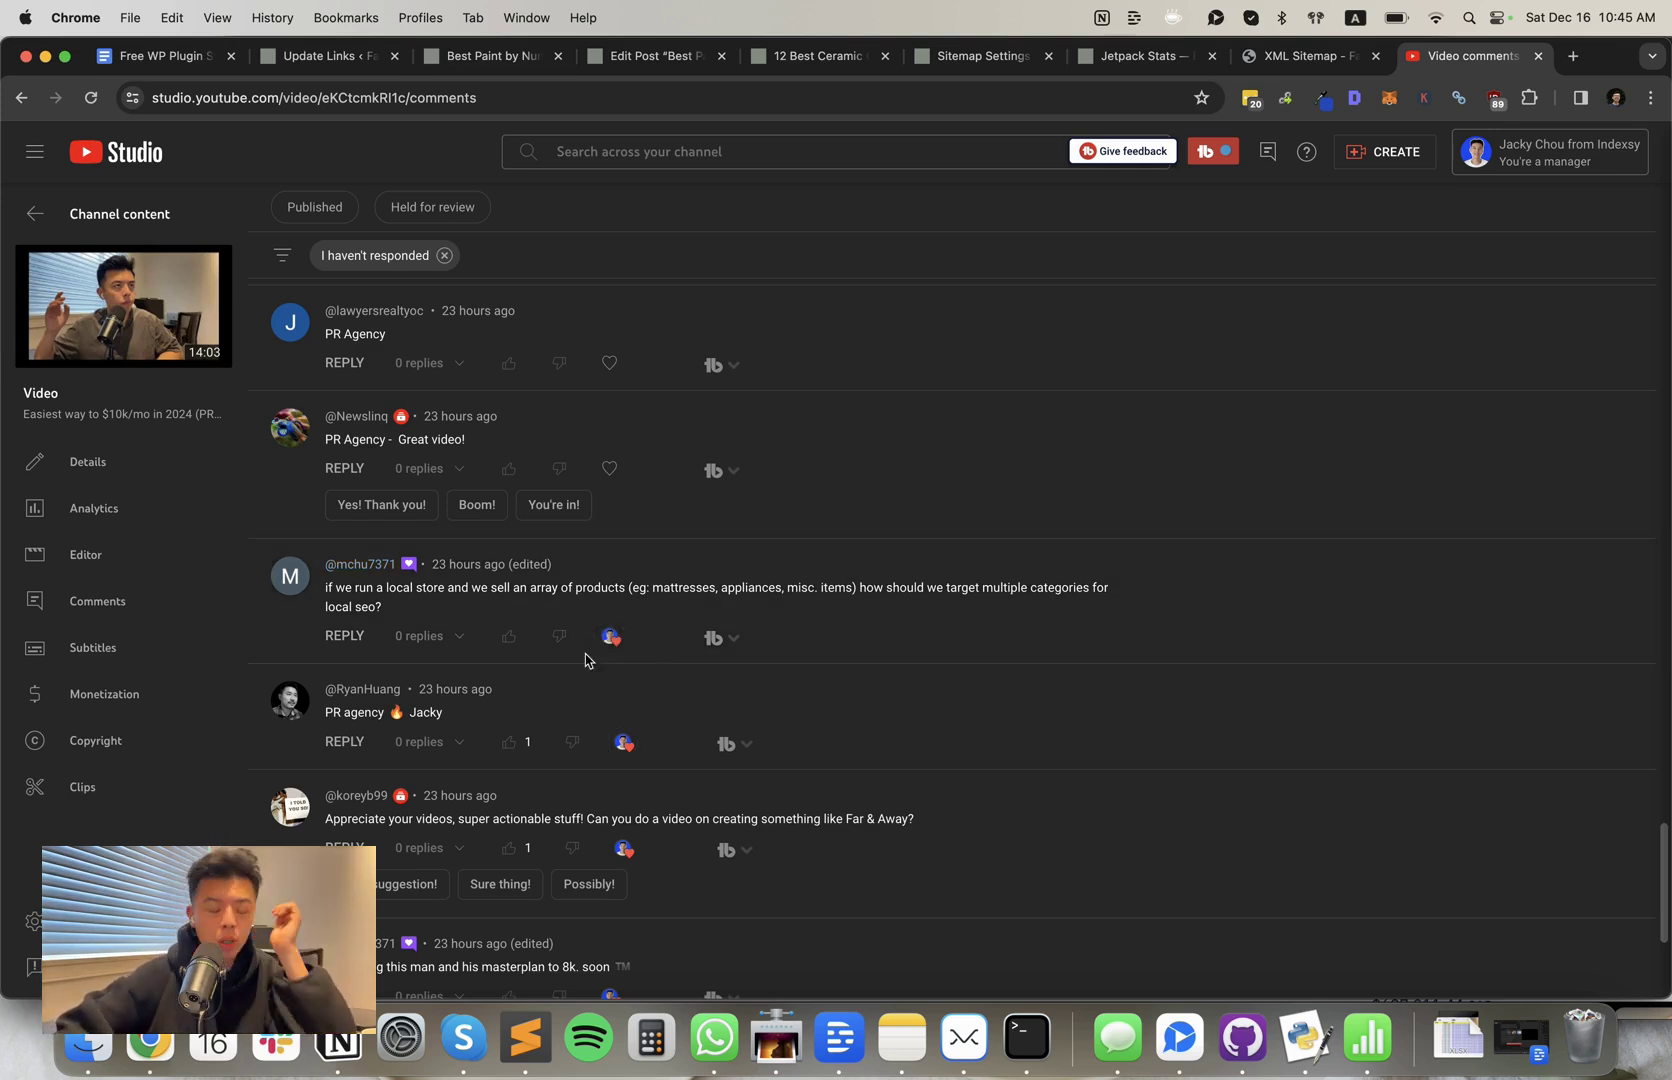
left_click(611, 469)
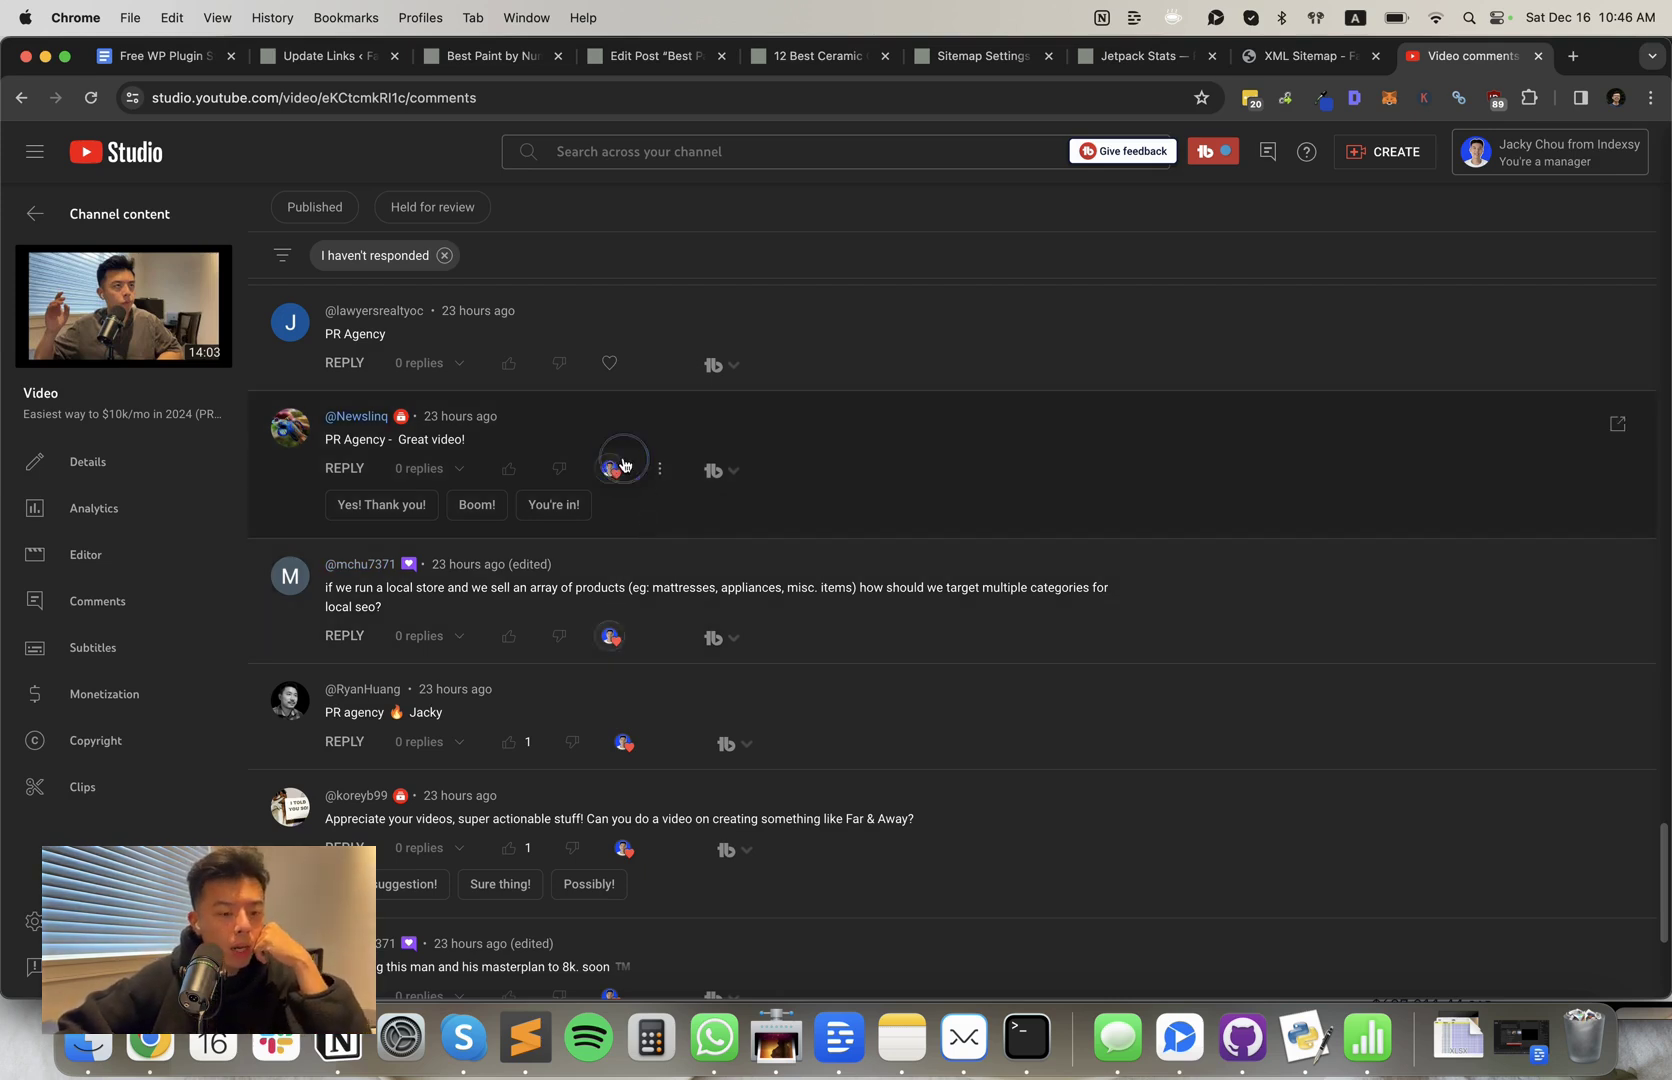
scroll(614, 430, "up", 3)
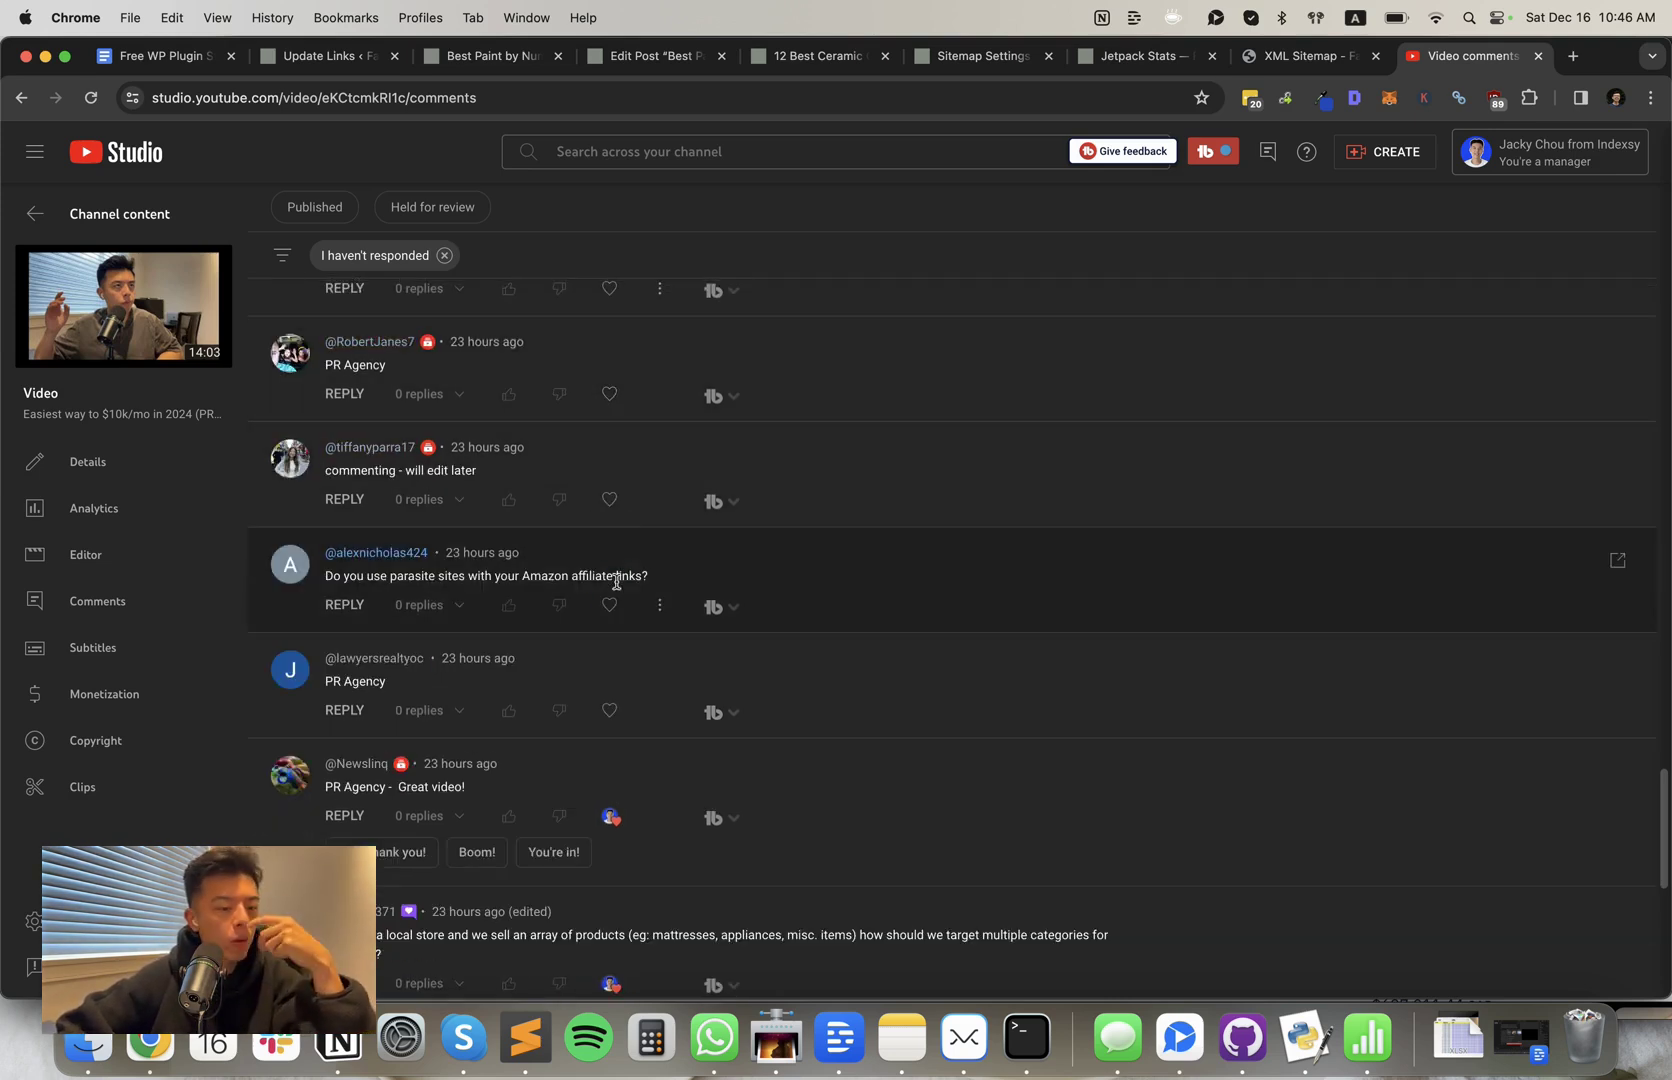
- Heart the 'will edit later', parasite-sites question, plain PR Agency and short PR Agency comments
left_click(609, 499)
left_click(609, 604)
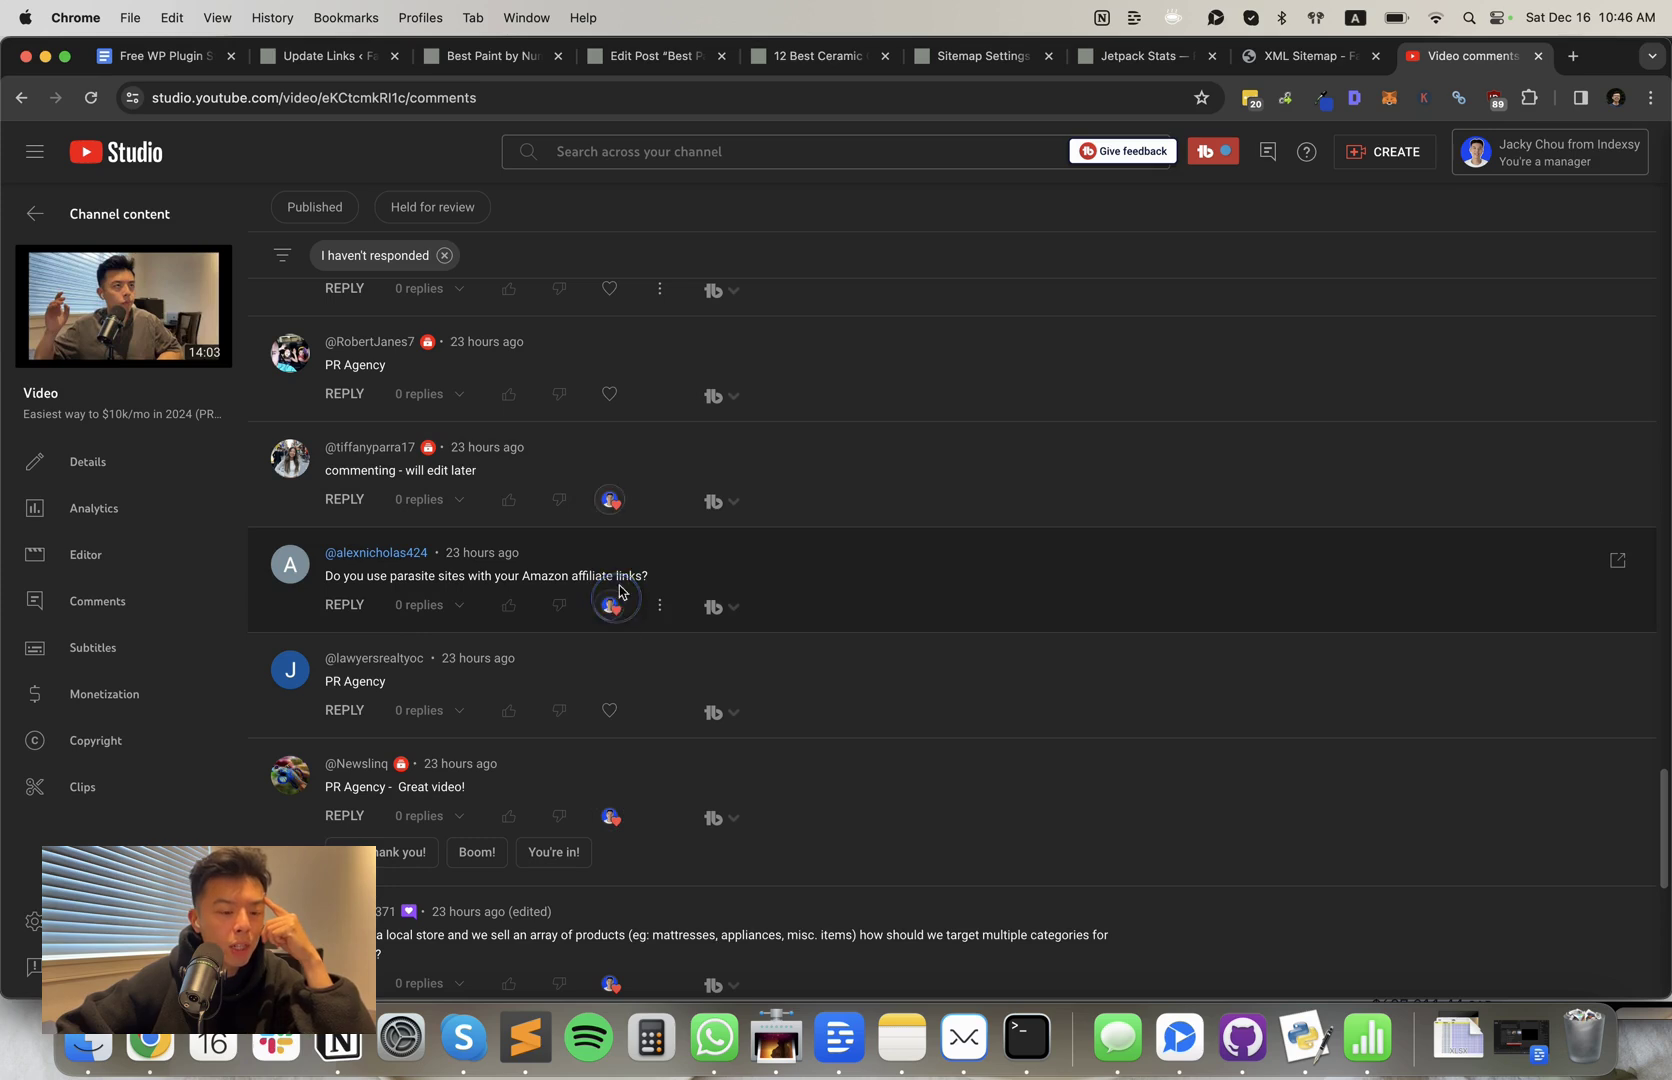
left_click(606, 703)
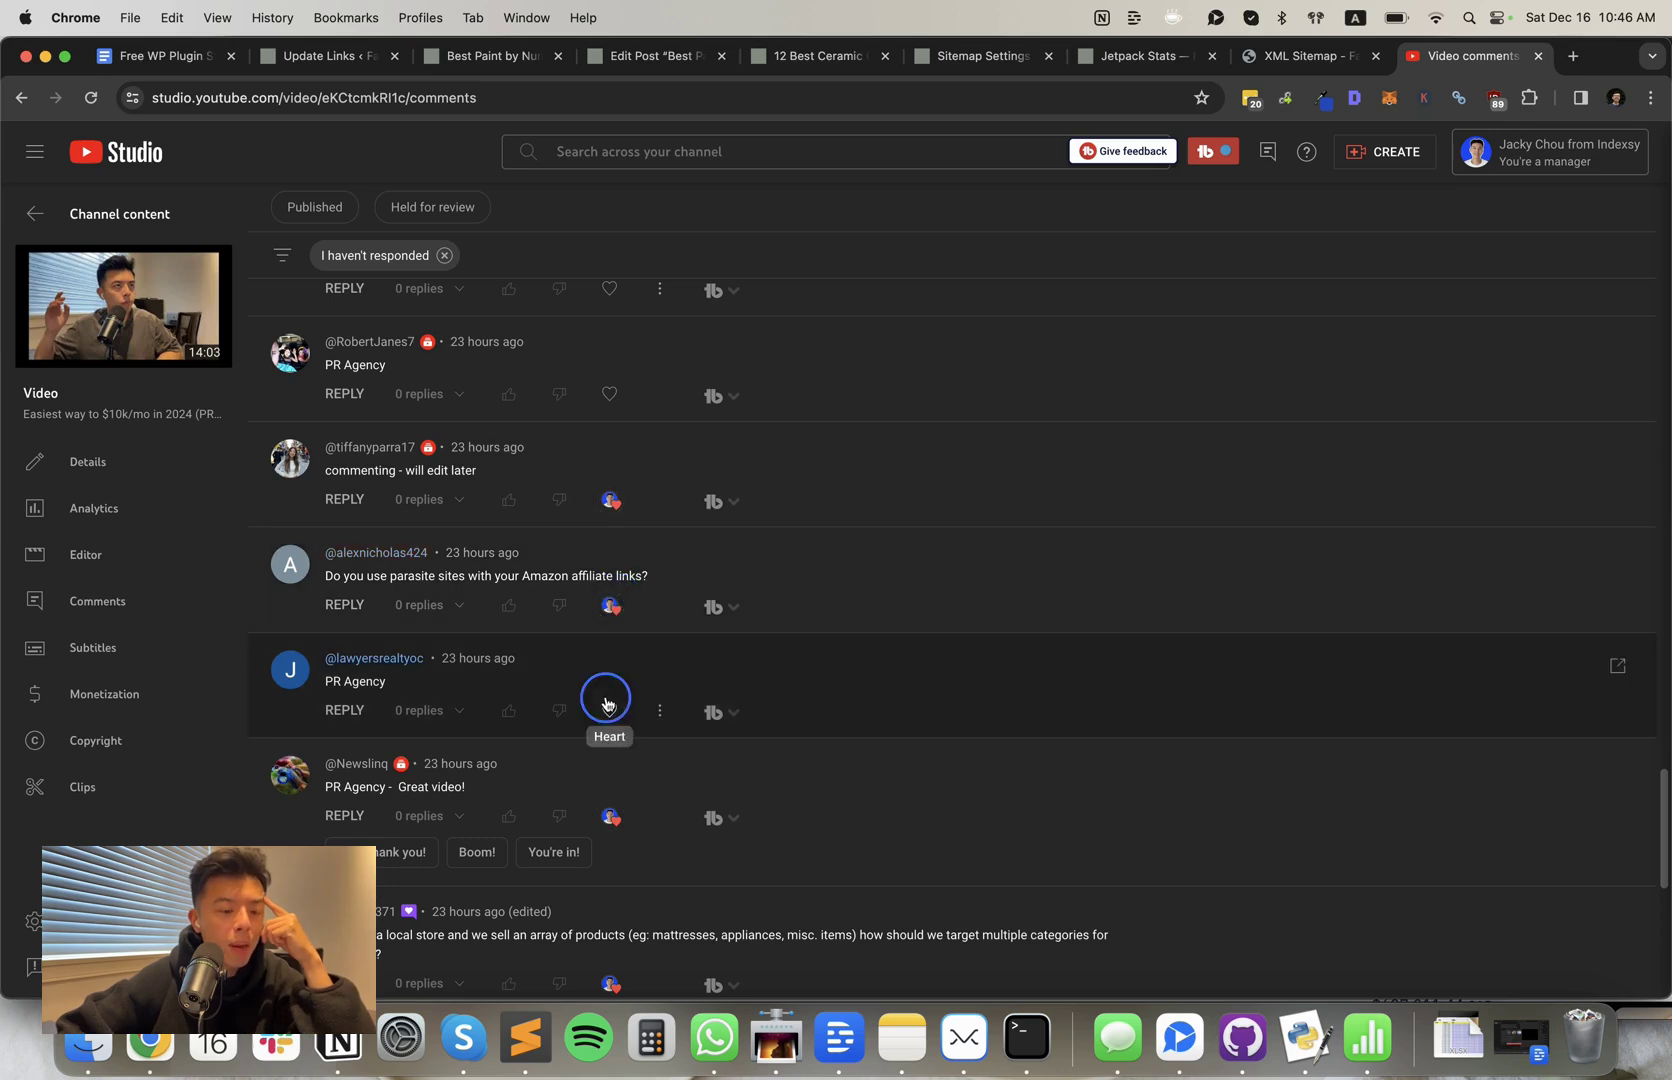
scroll(598, 424, "up", 1)
left_click(607, 430)
- Heart the 'PR Agency video', powerful info giver, five-rankings and hangover helper electrolytes comments
scroll(608, 434, "up", 4)
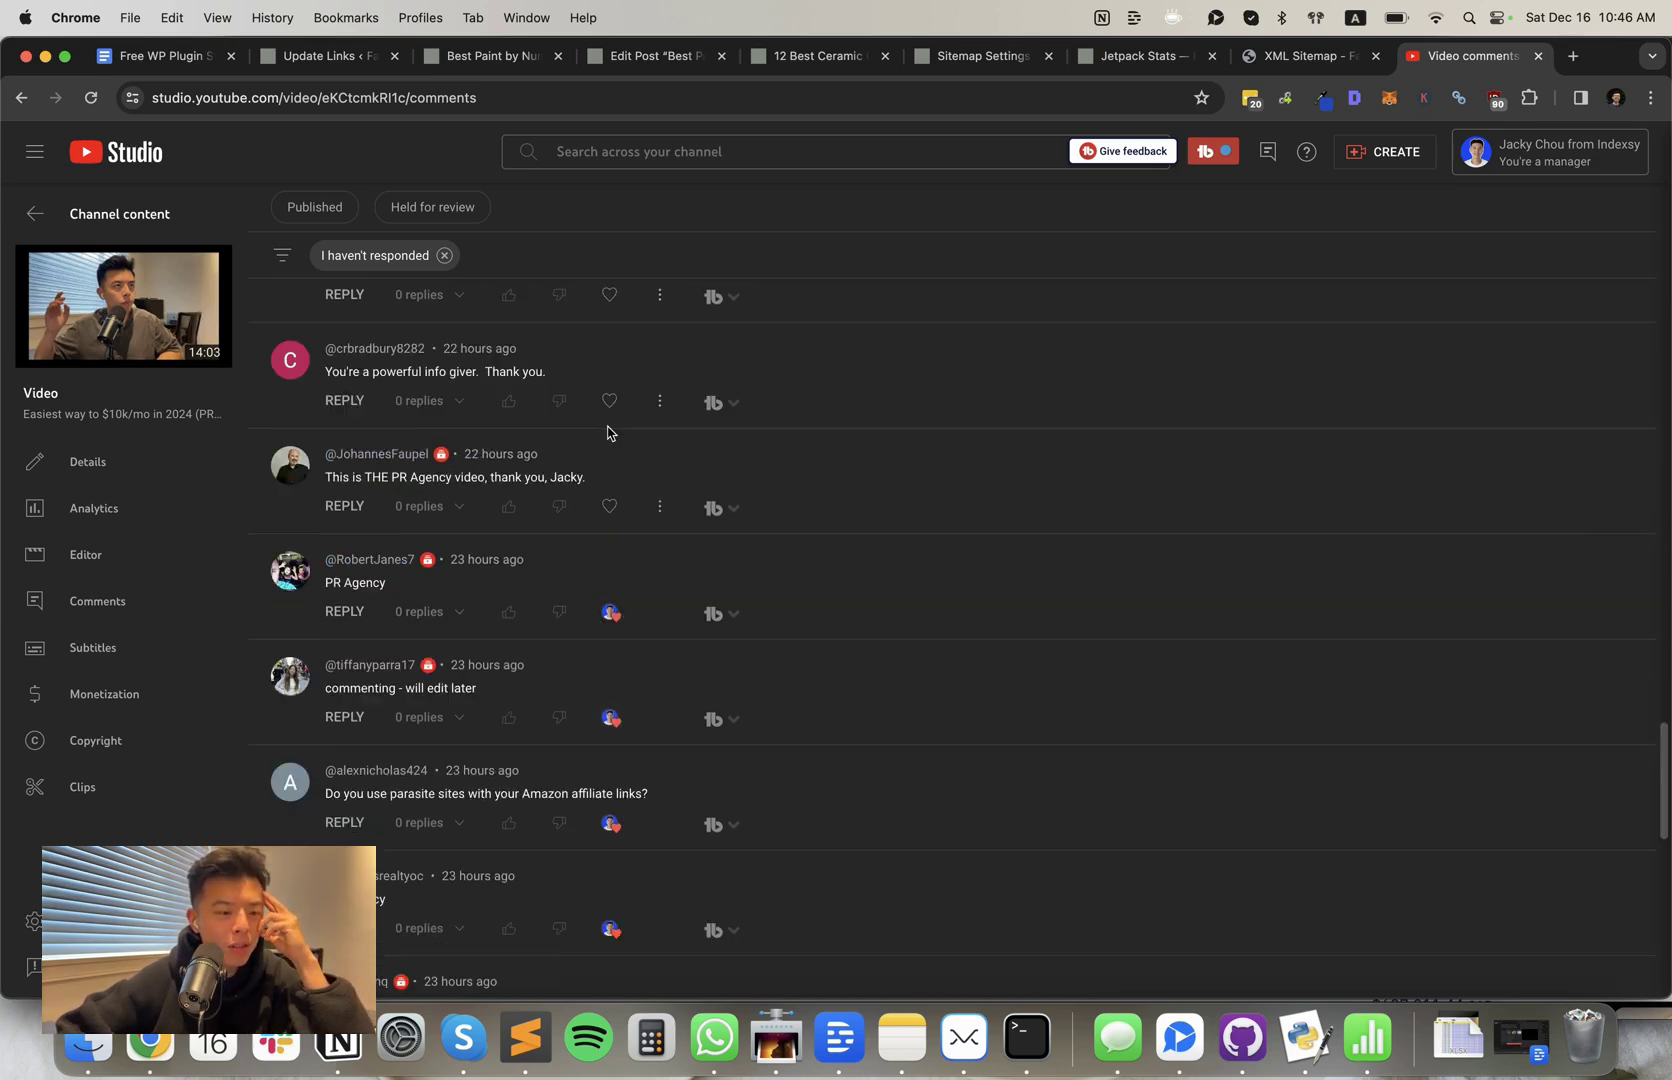
left_click(609, 504)
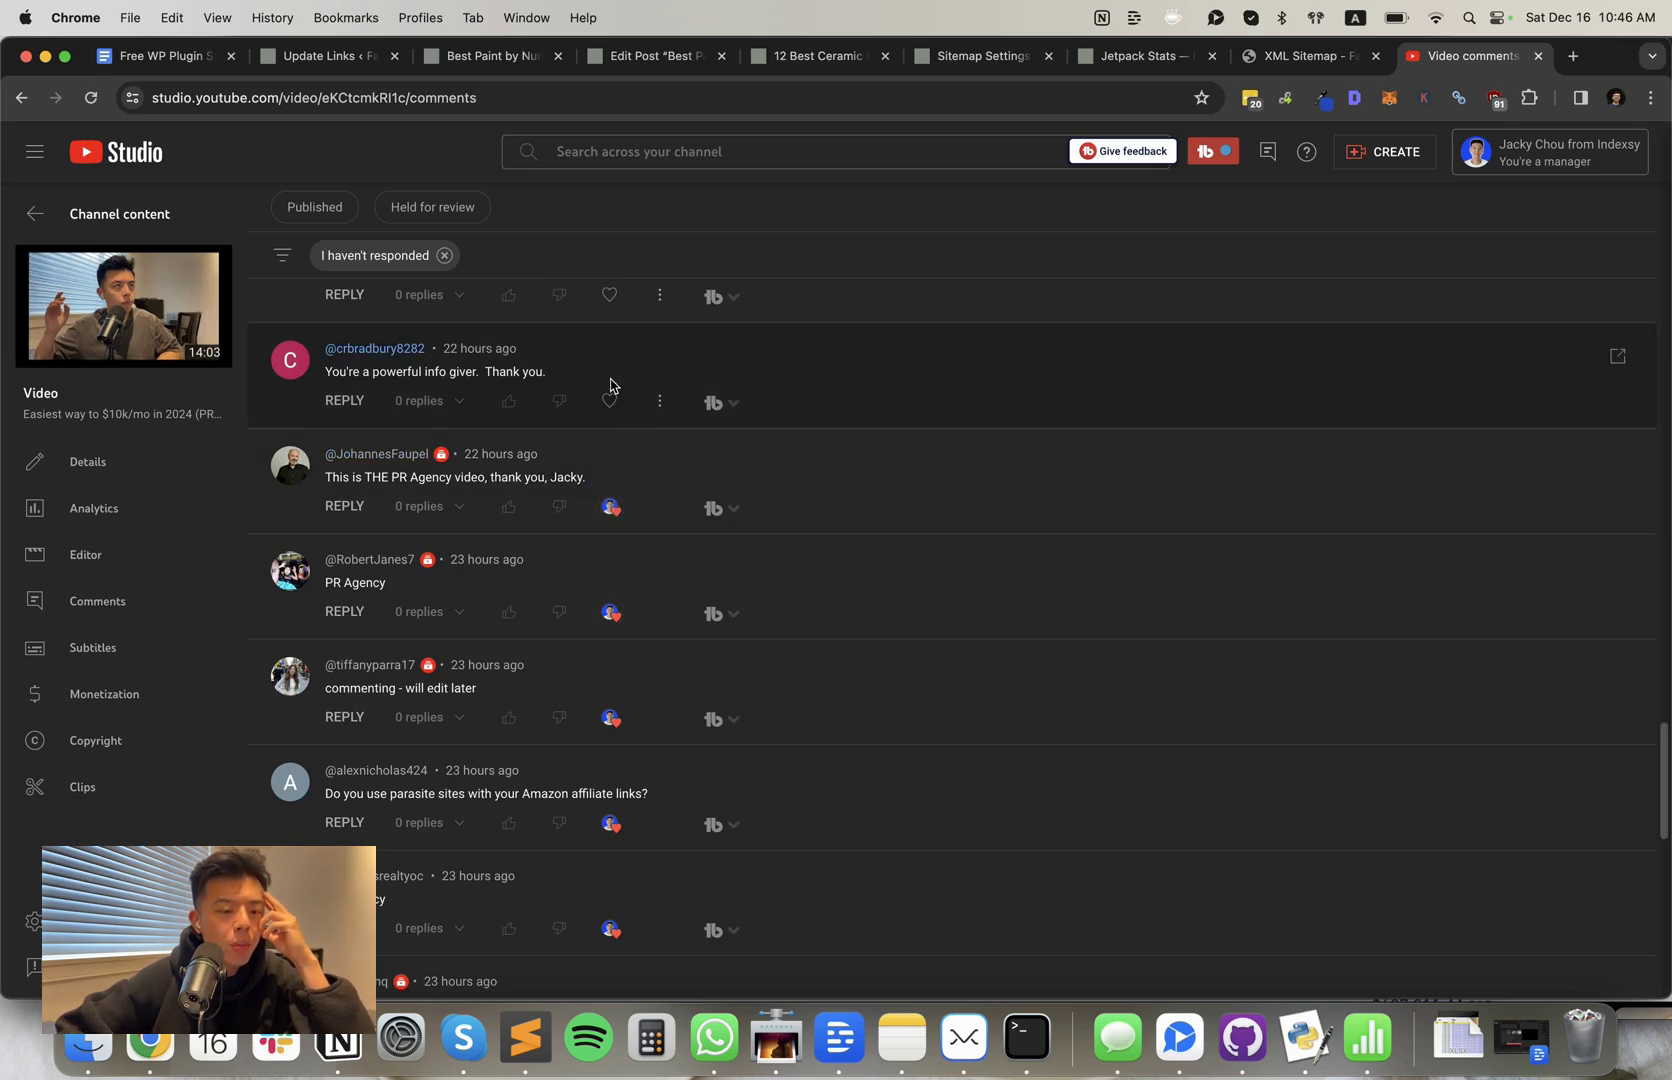
left_click(609, 398)
scroll(612, 380, "up", 1)
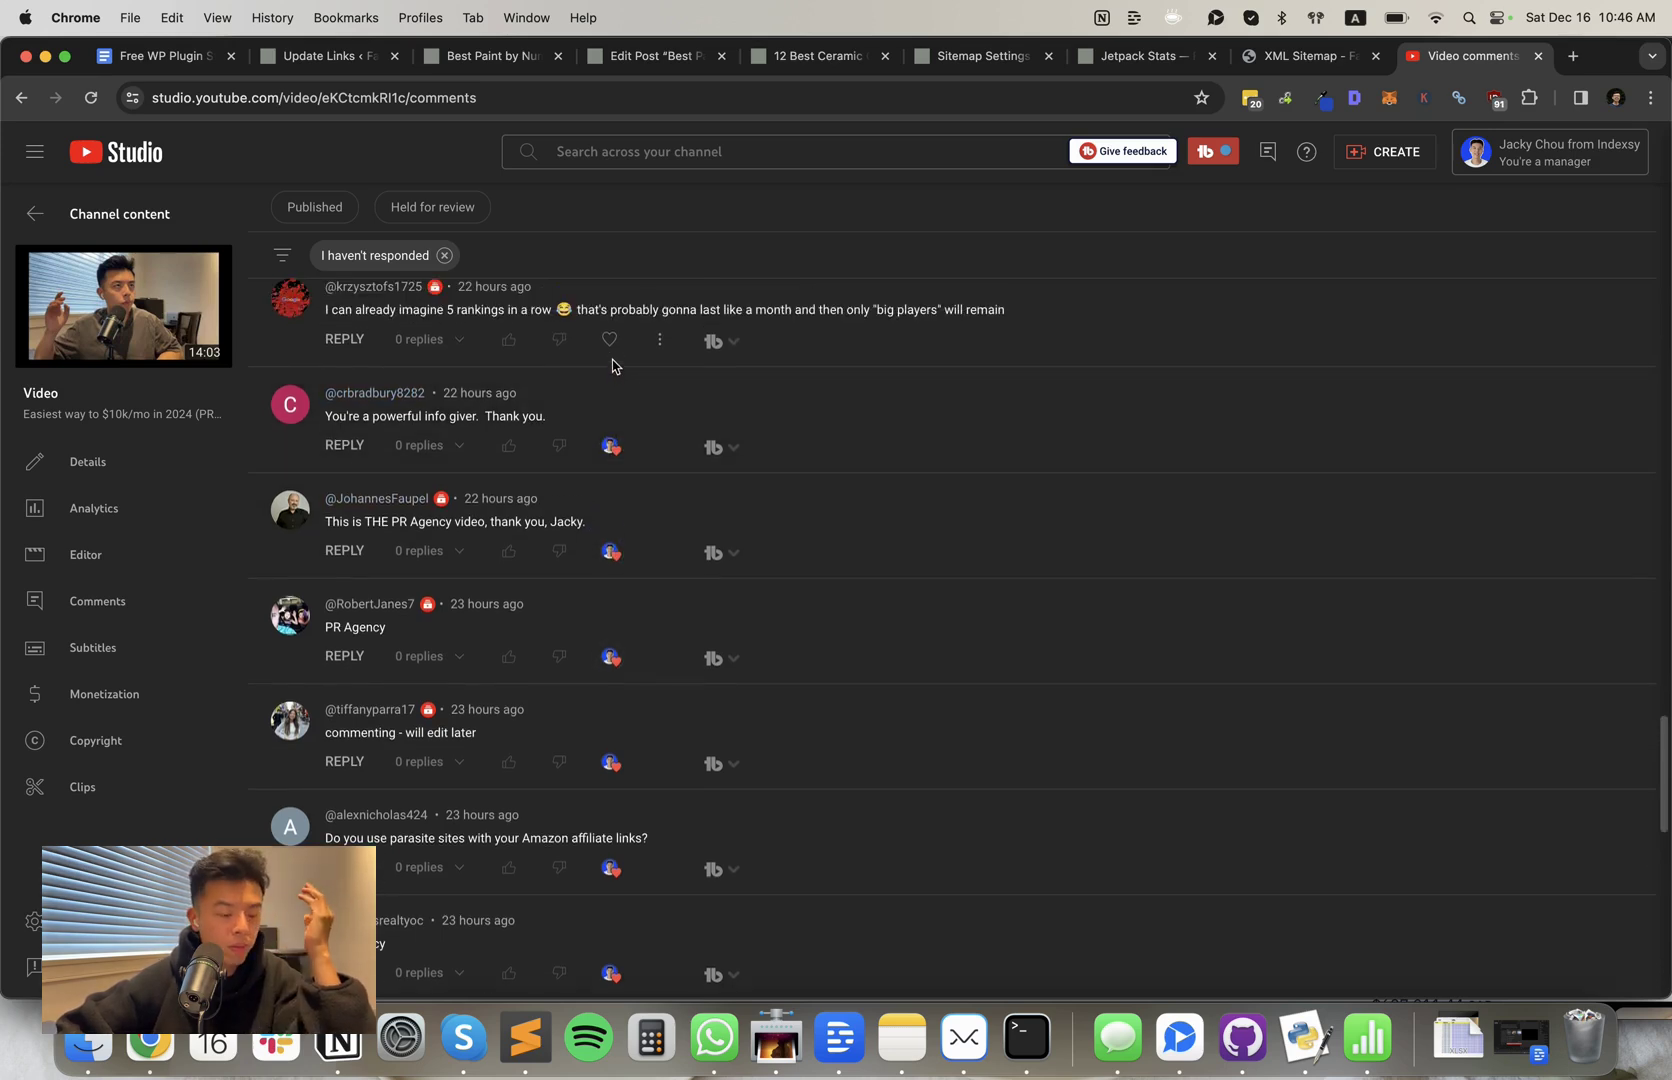
scroll(612, 370, "up", 1)
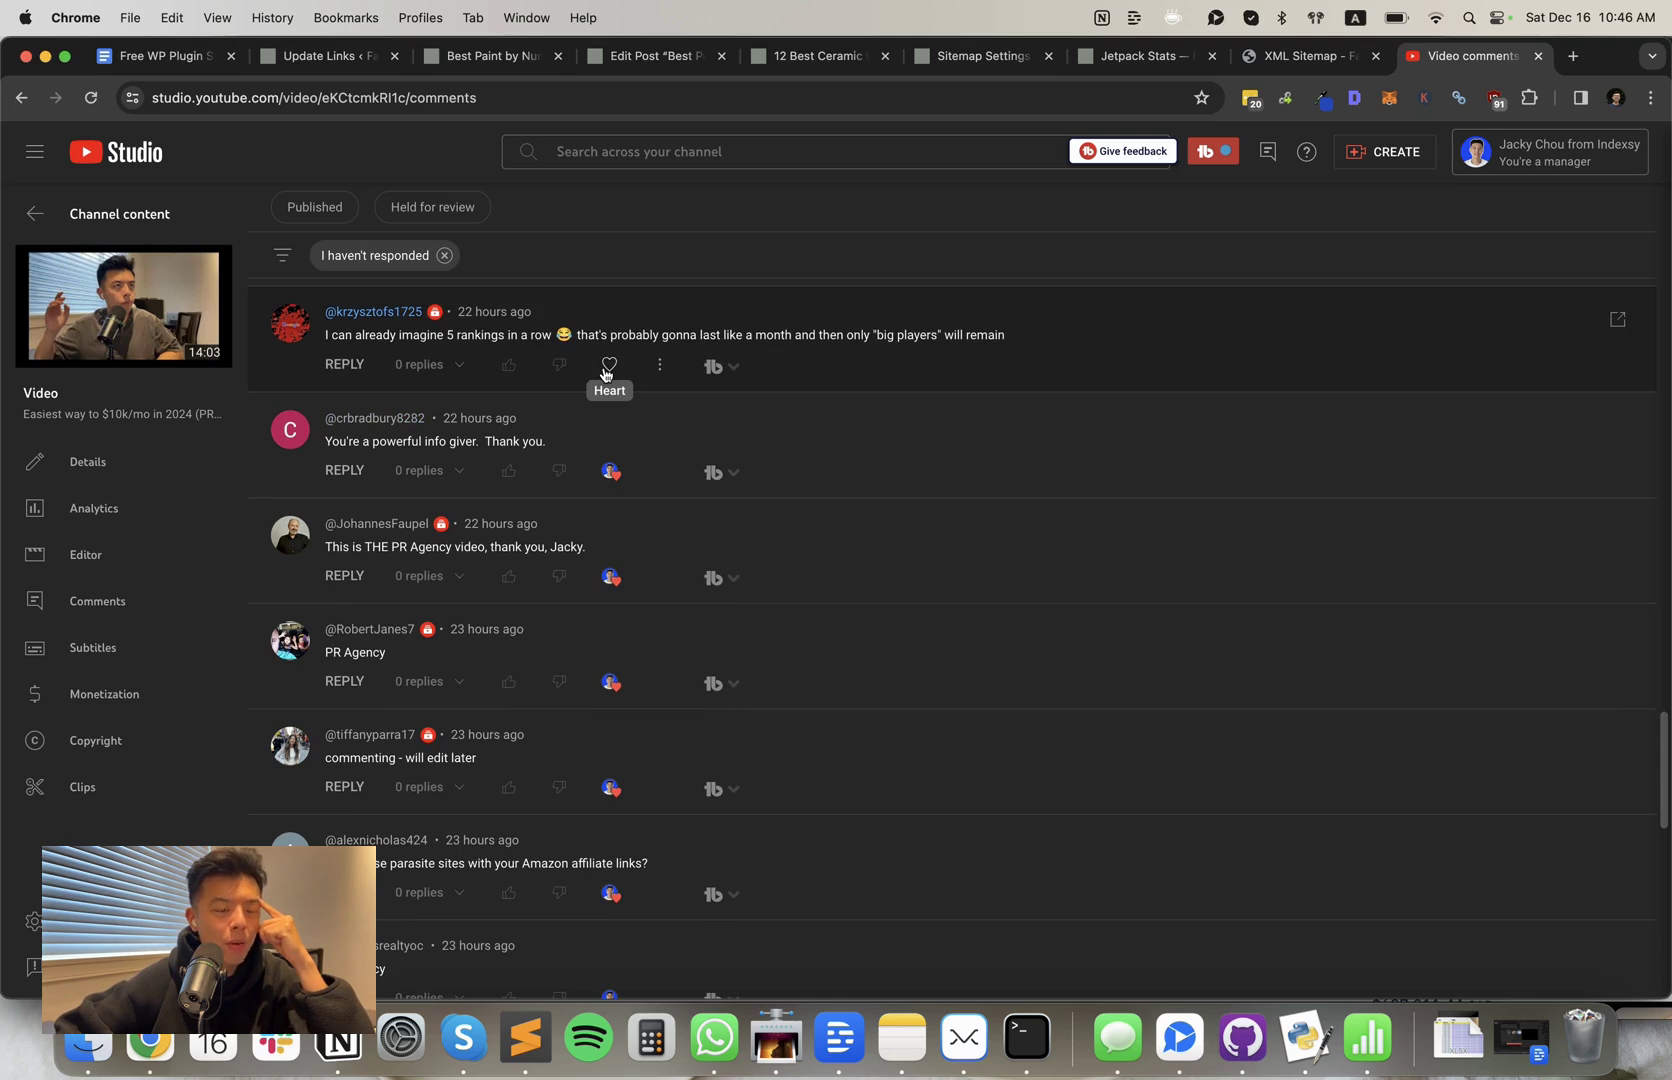
left_click(607, 368)
scroll(612, 400, "up", 1)
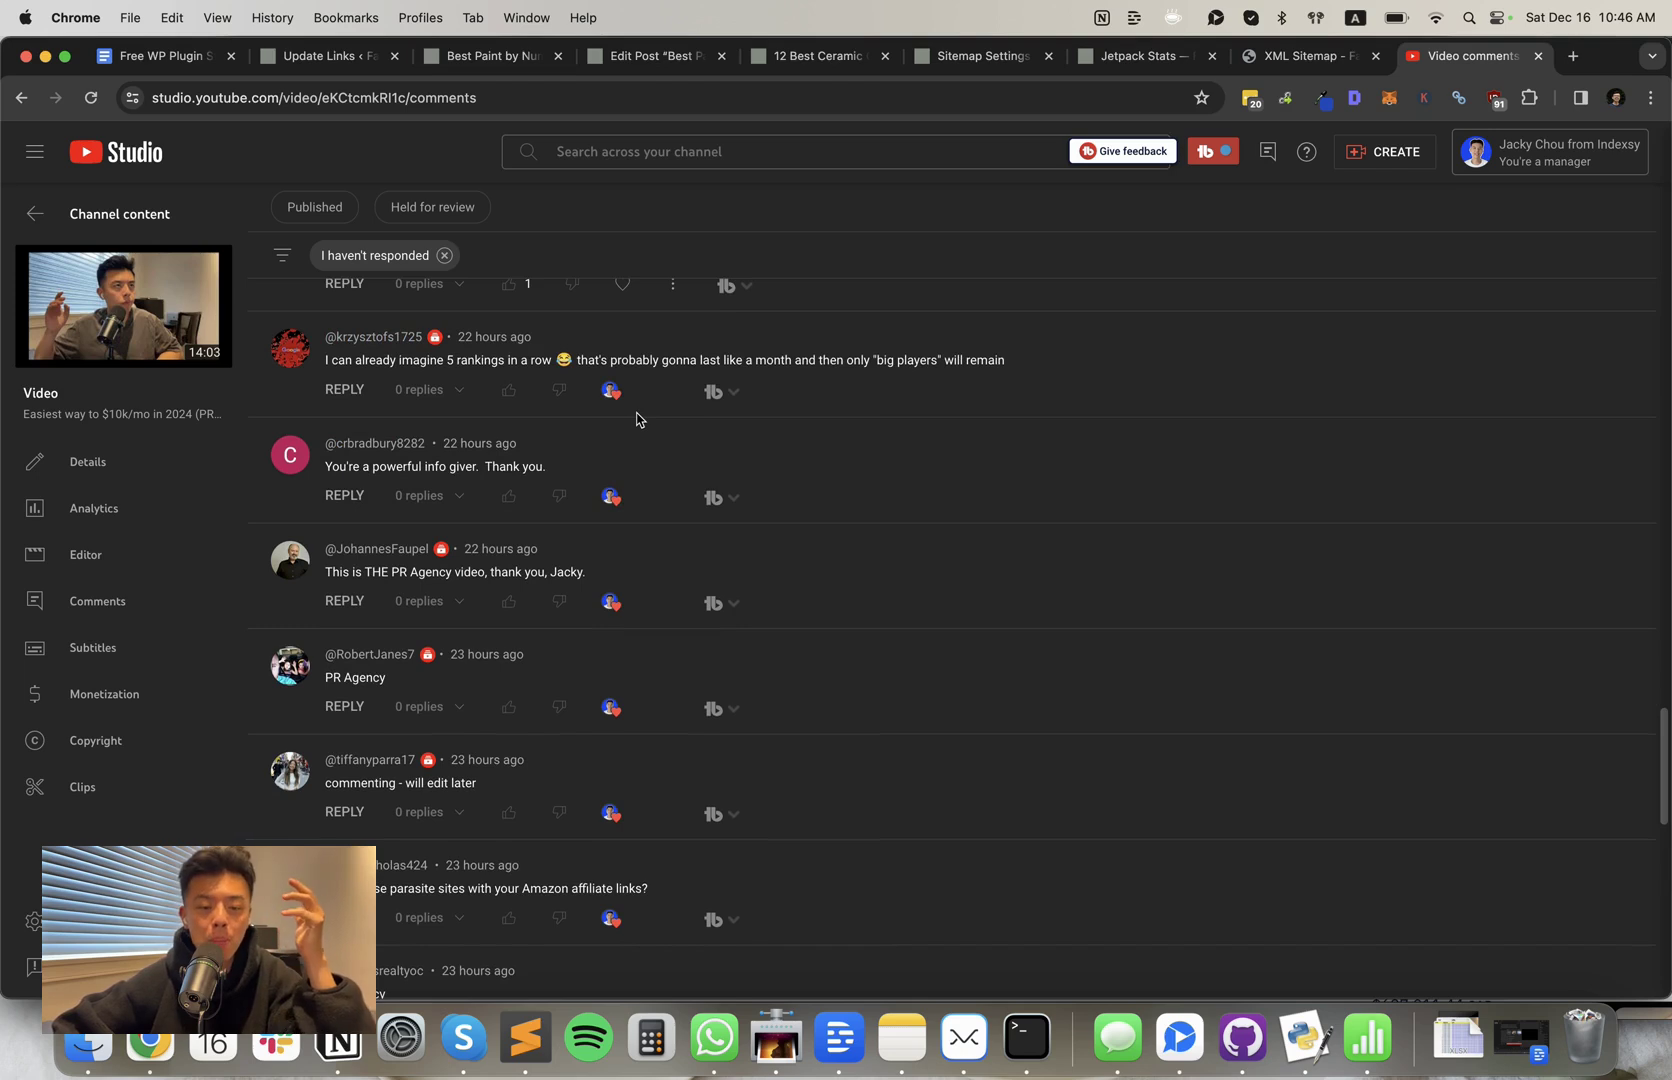
scroll(641, 449, "up", 2)
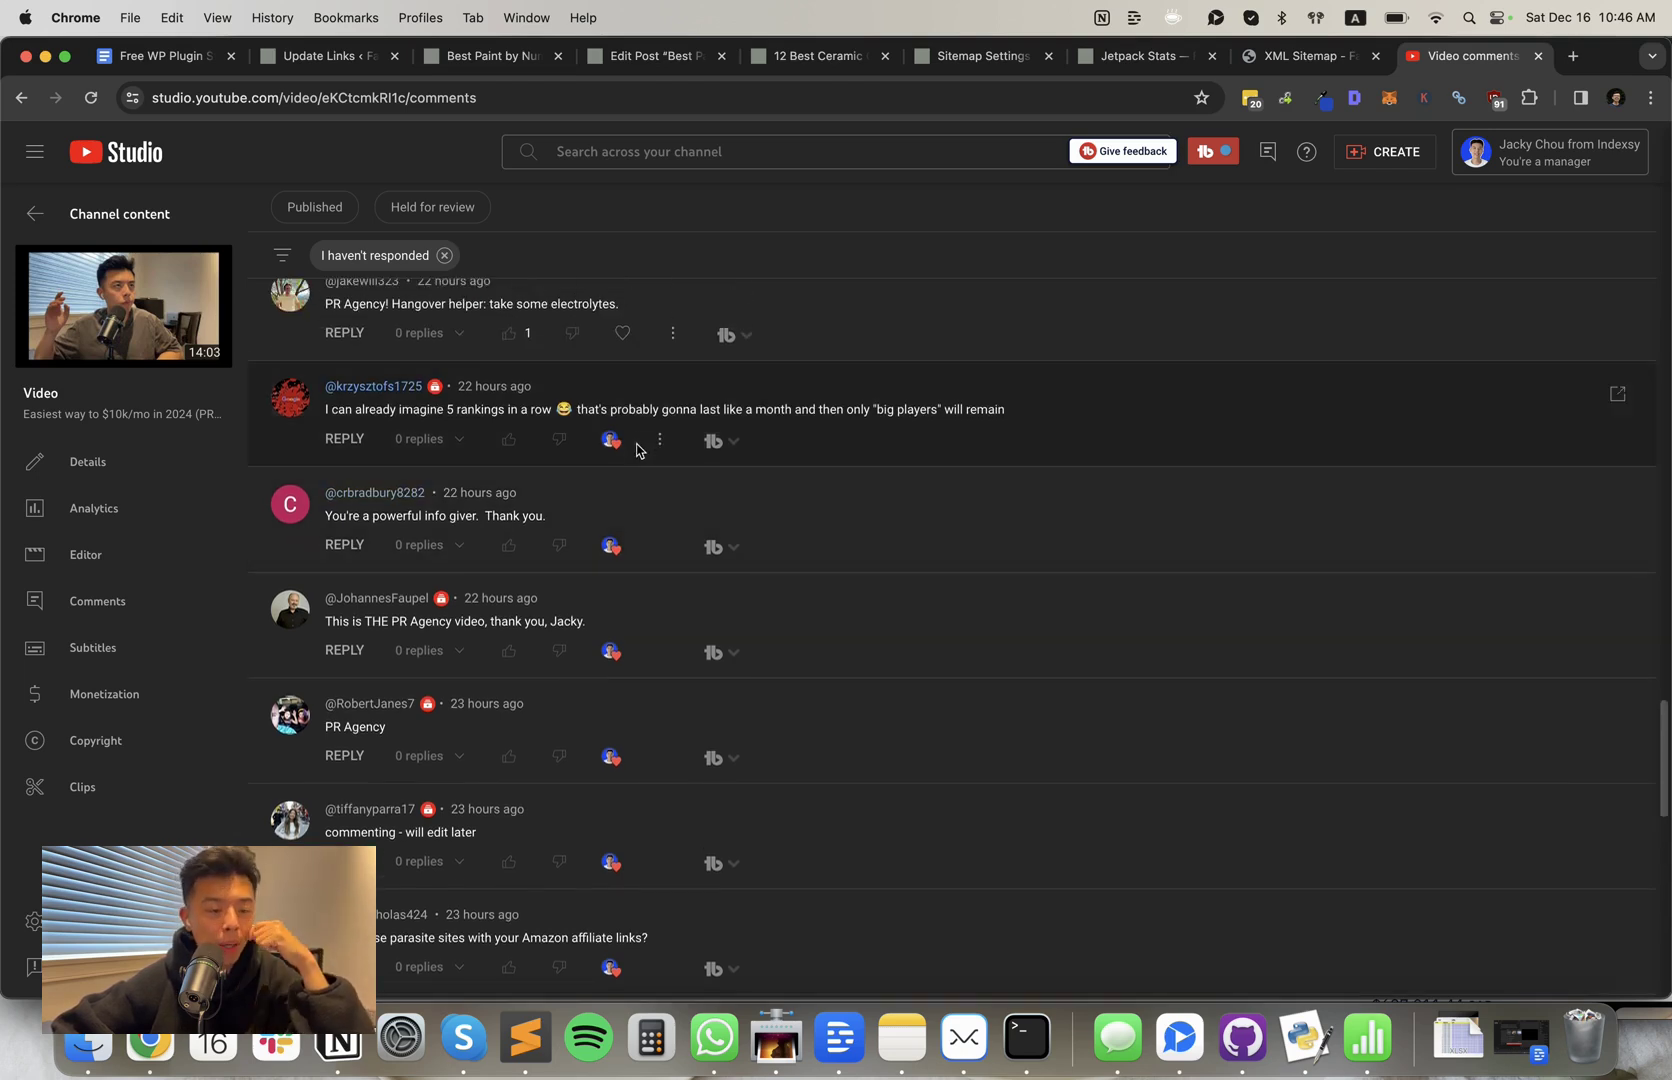
scroll(619, 340, "up", 1)
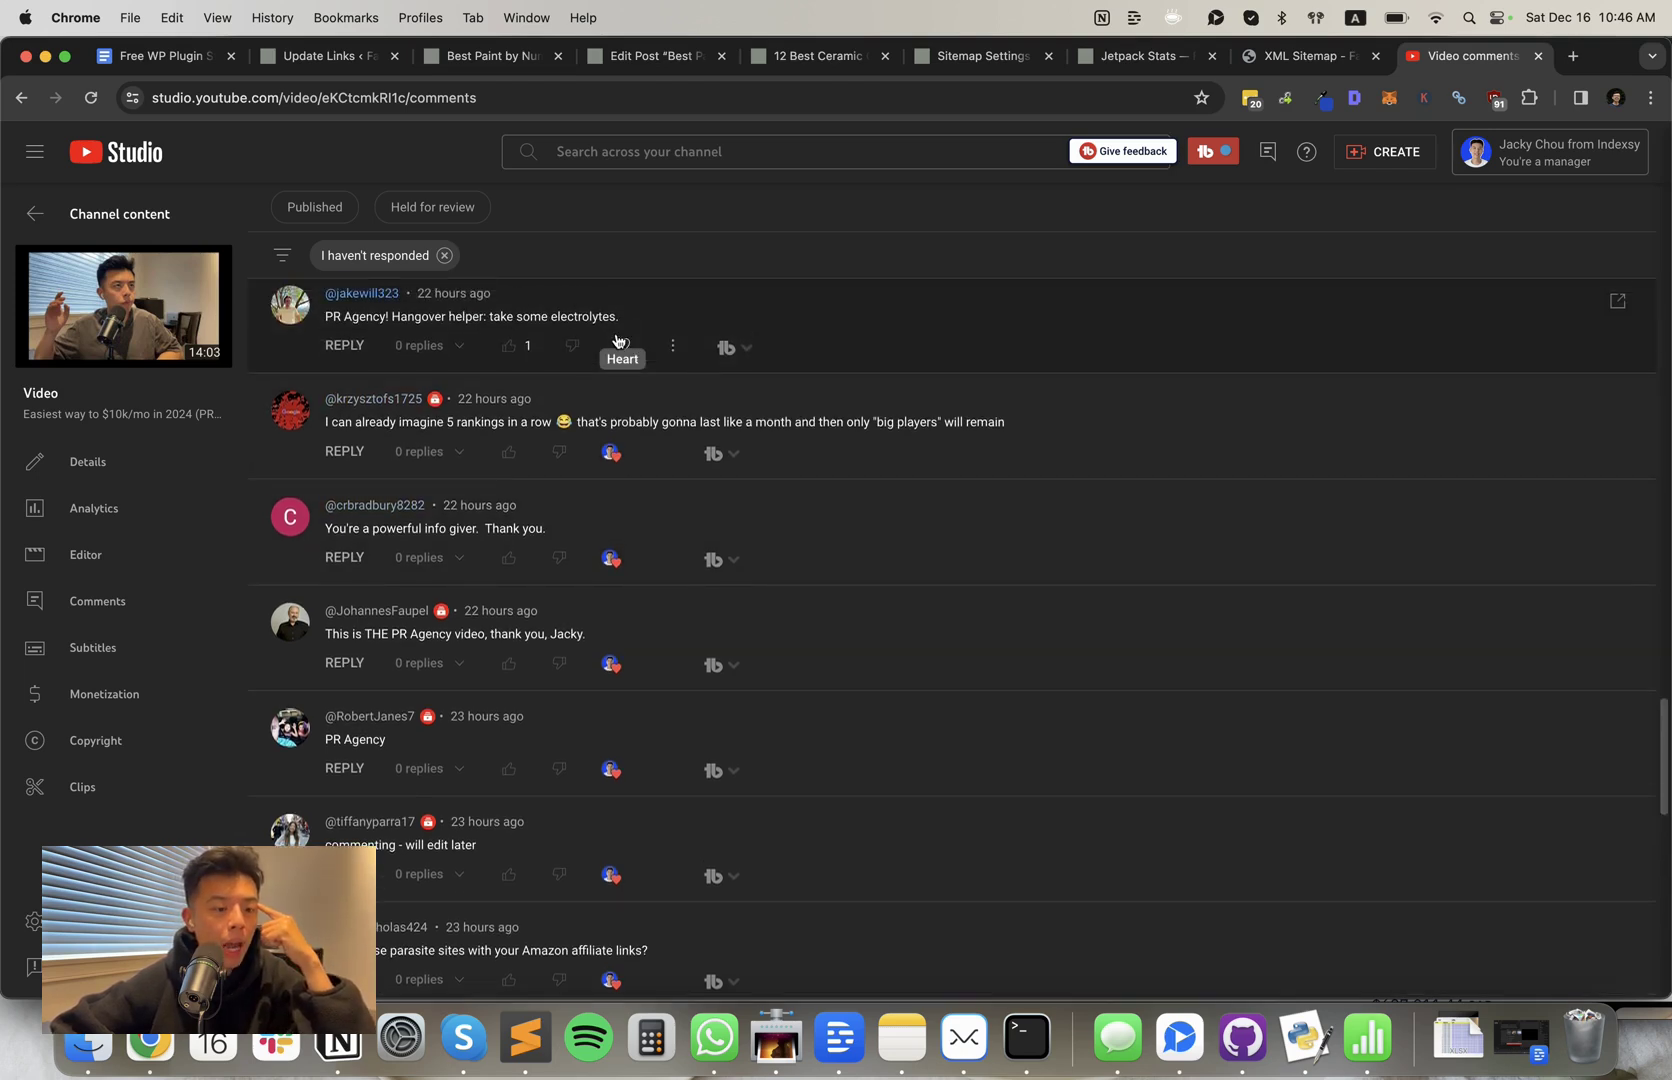
left_click(619, 341)
scroll(638, 430, "up", 8)
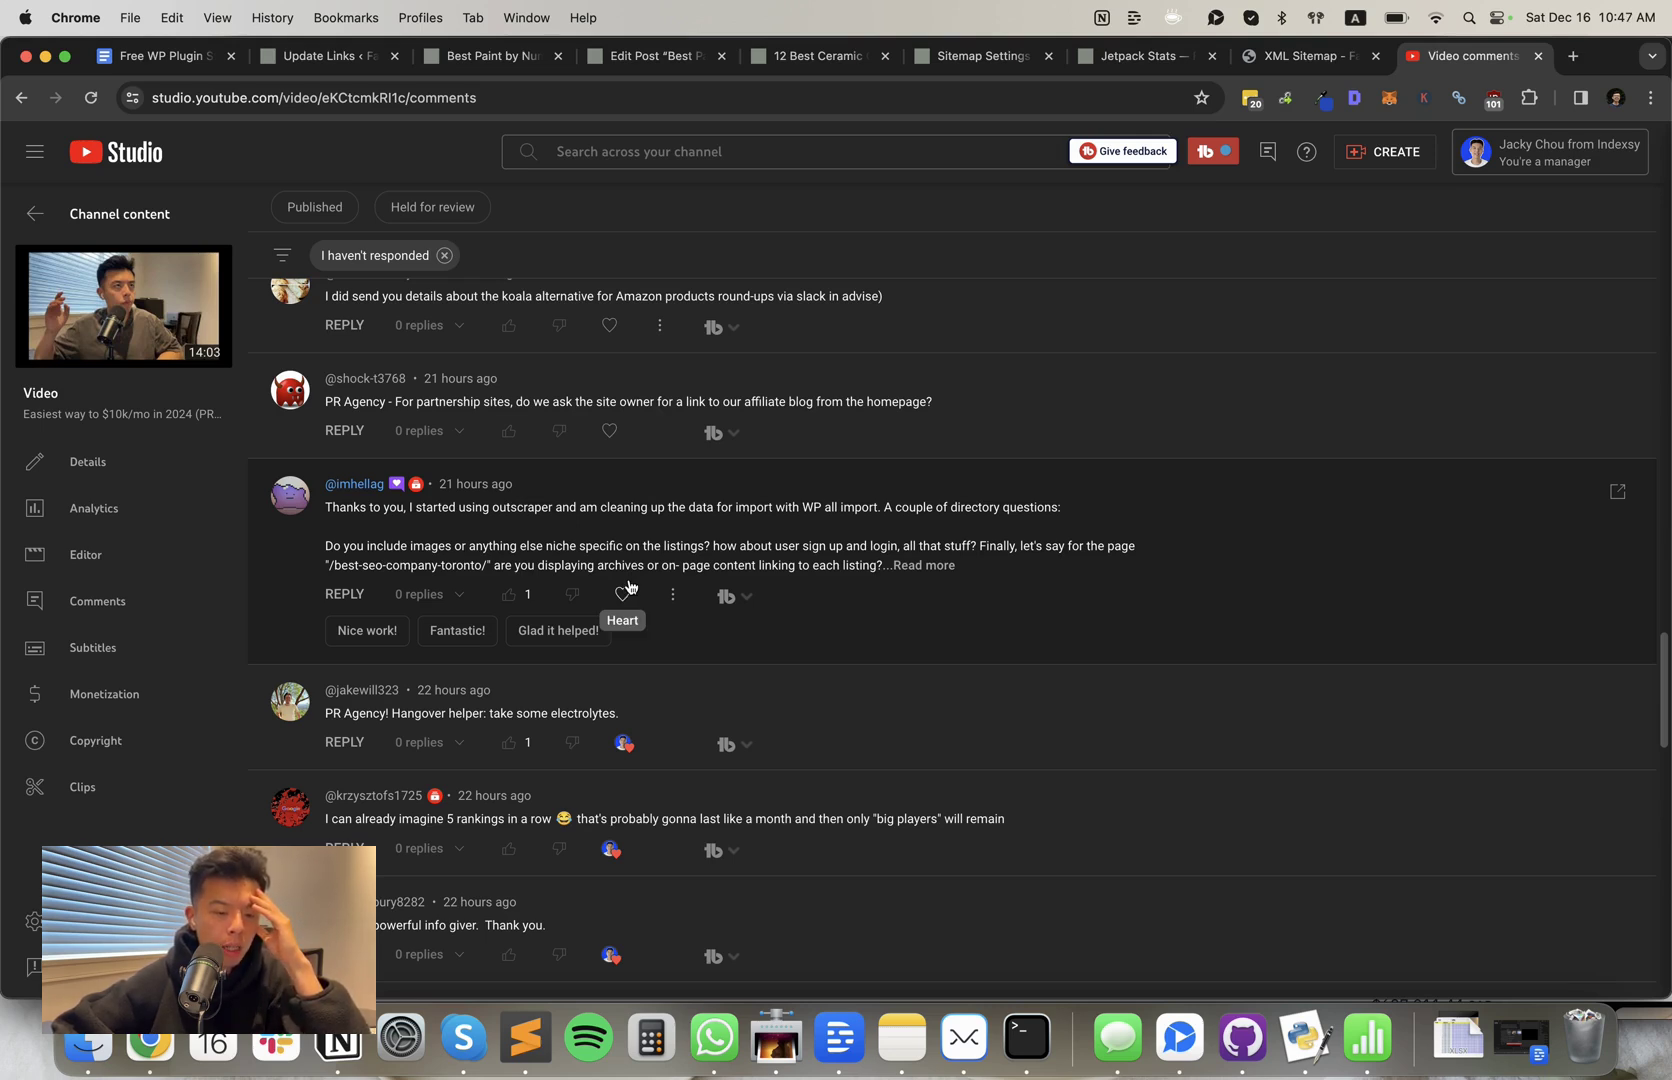
- Expand and heart the long Outscraper directory-questions comment, then heart the homepage-links question
left_click(822, 569)
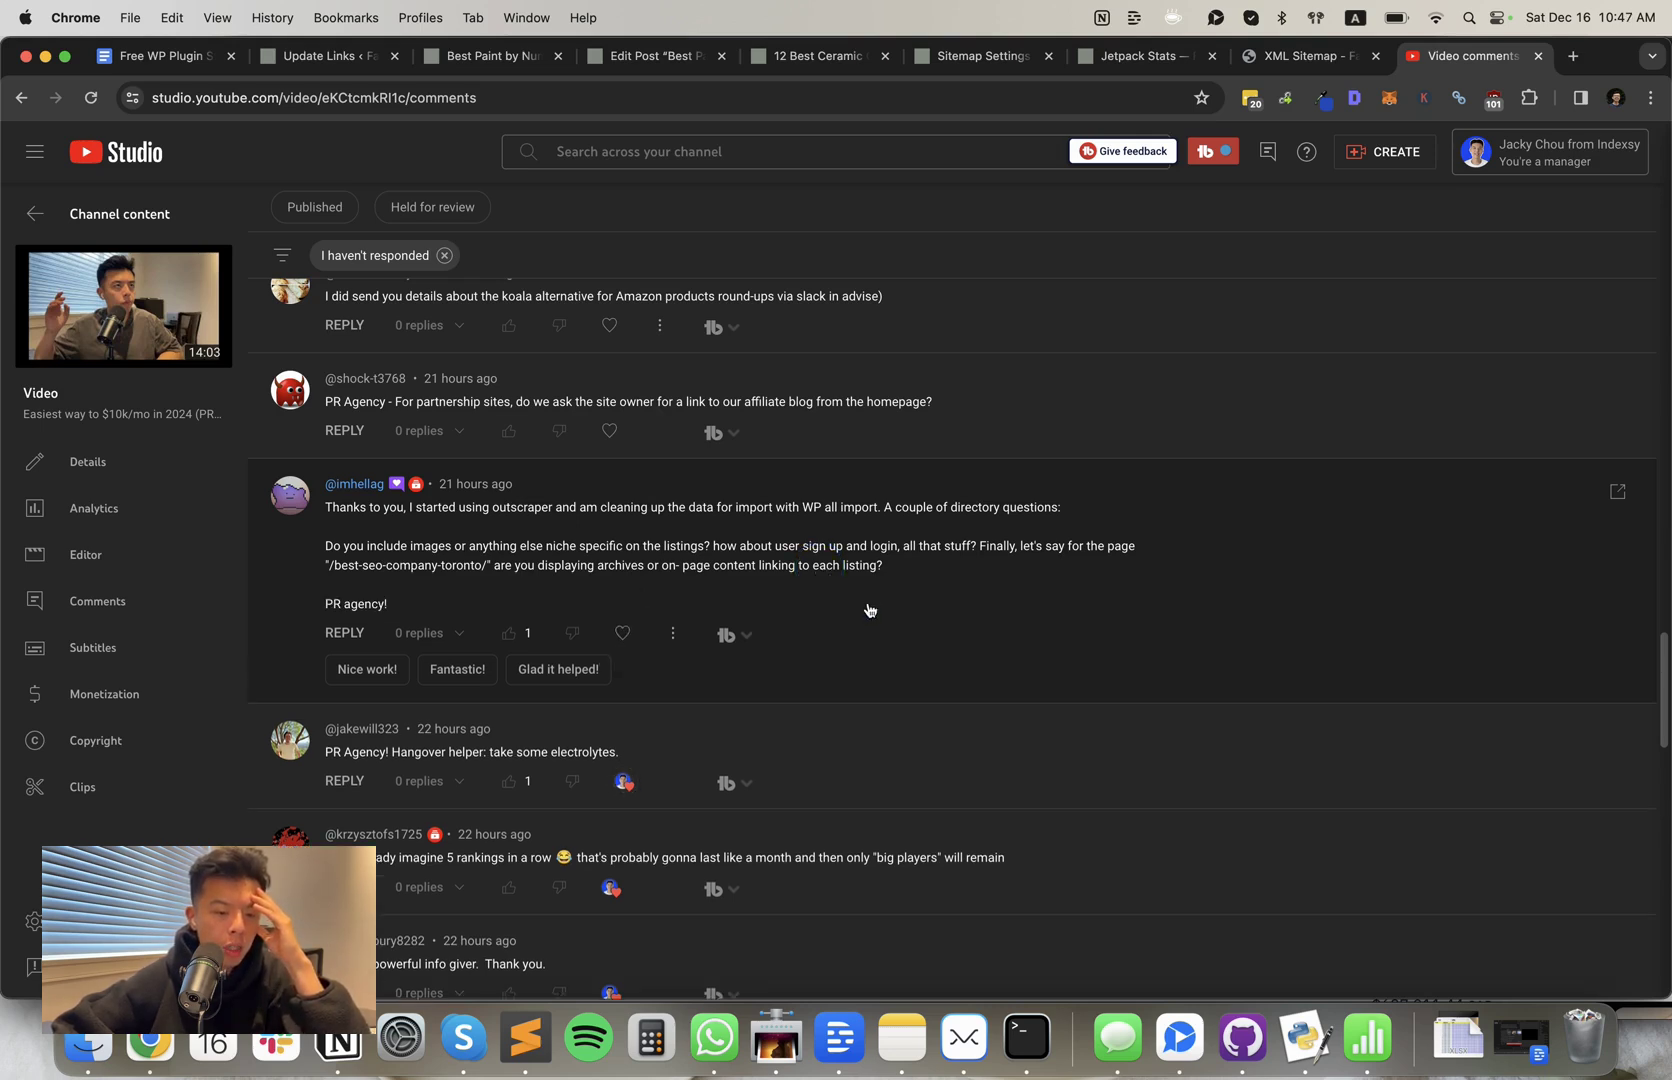
left_click(617, 635)
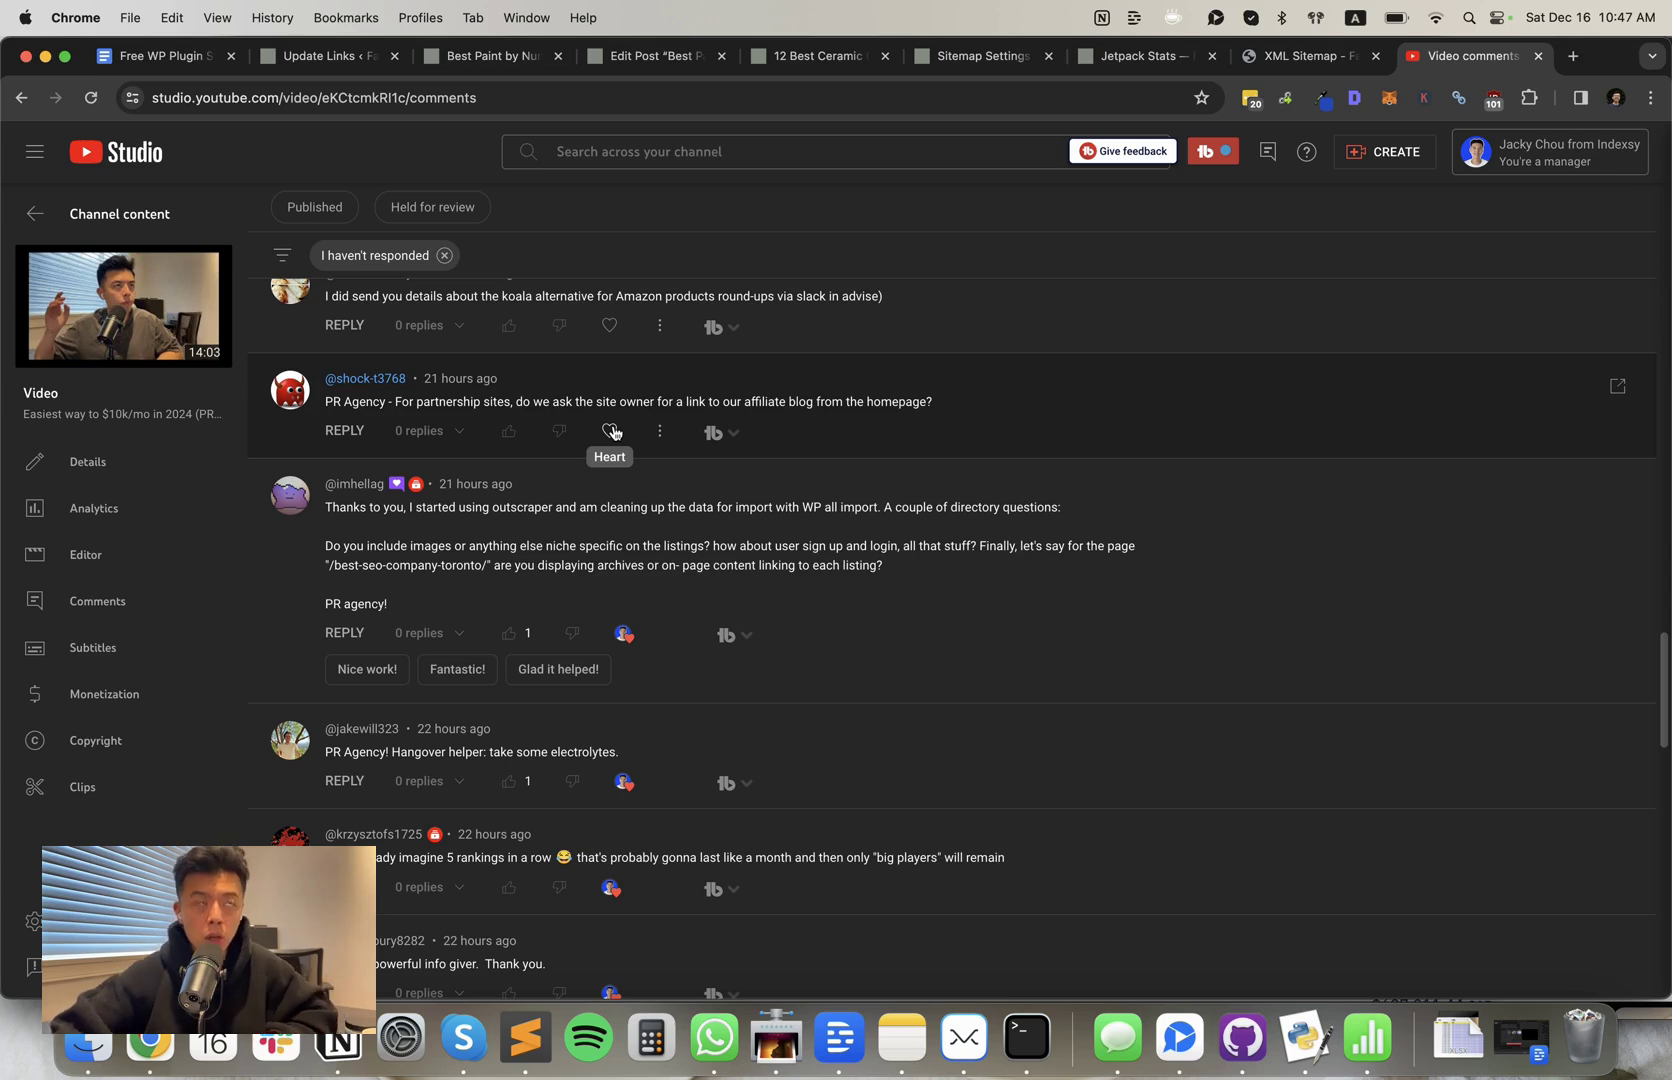
left_click(610, 431)
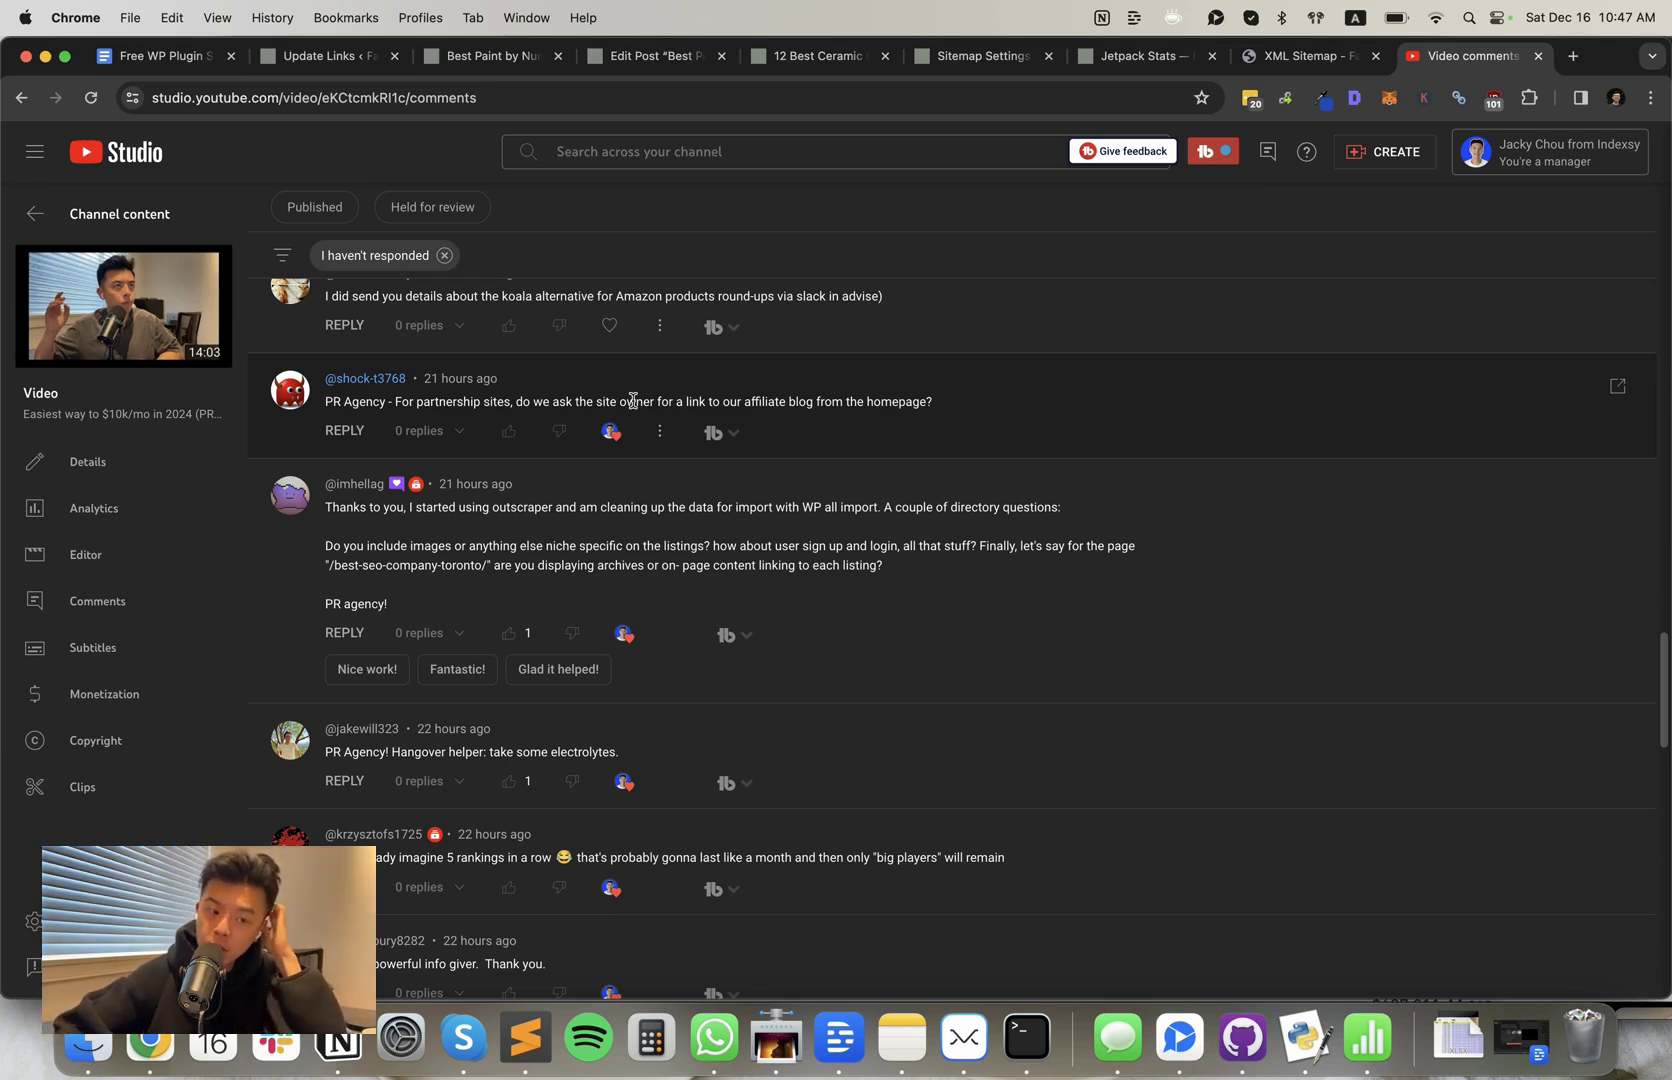
- Heart the koala-alternative comment and the 'best places to find partnership sites' question
scroll(620, 400, "up", 1)
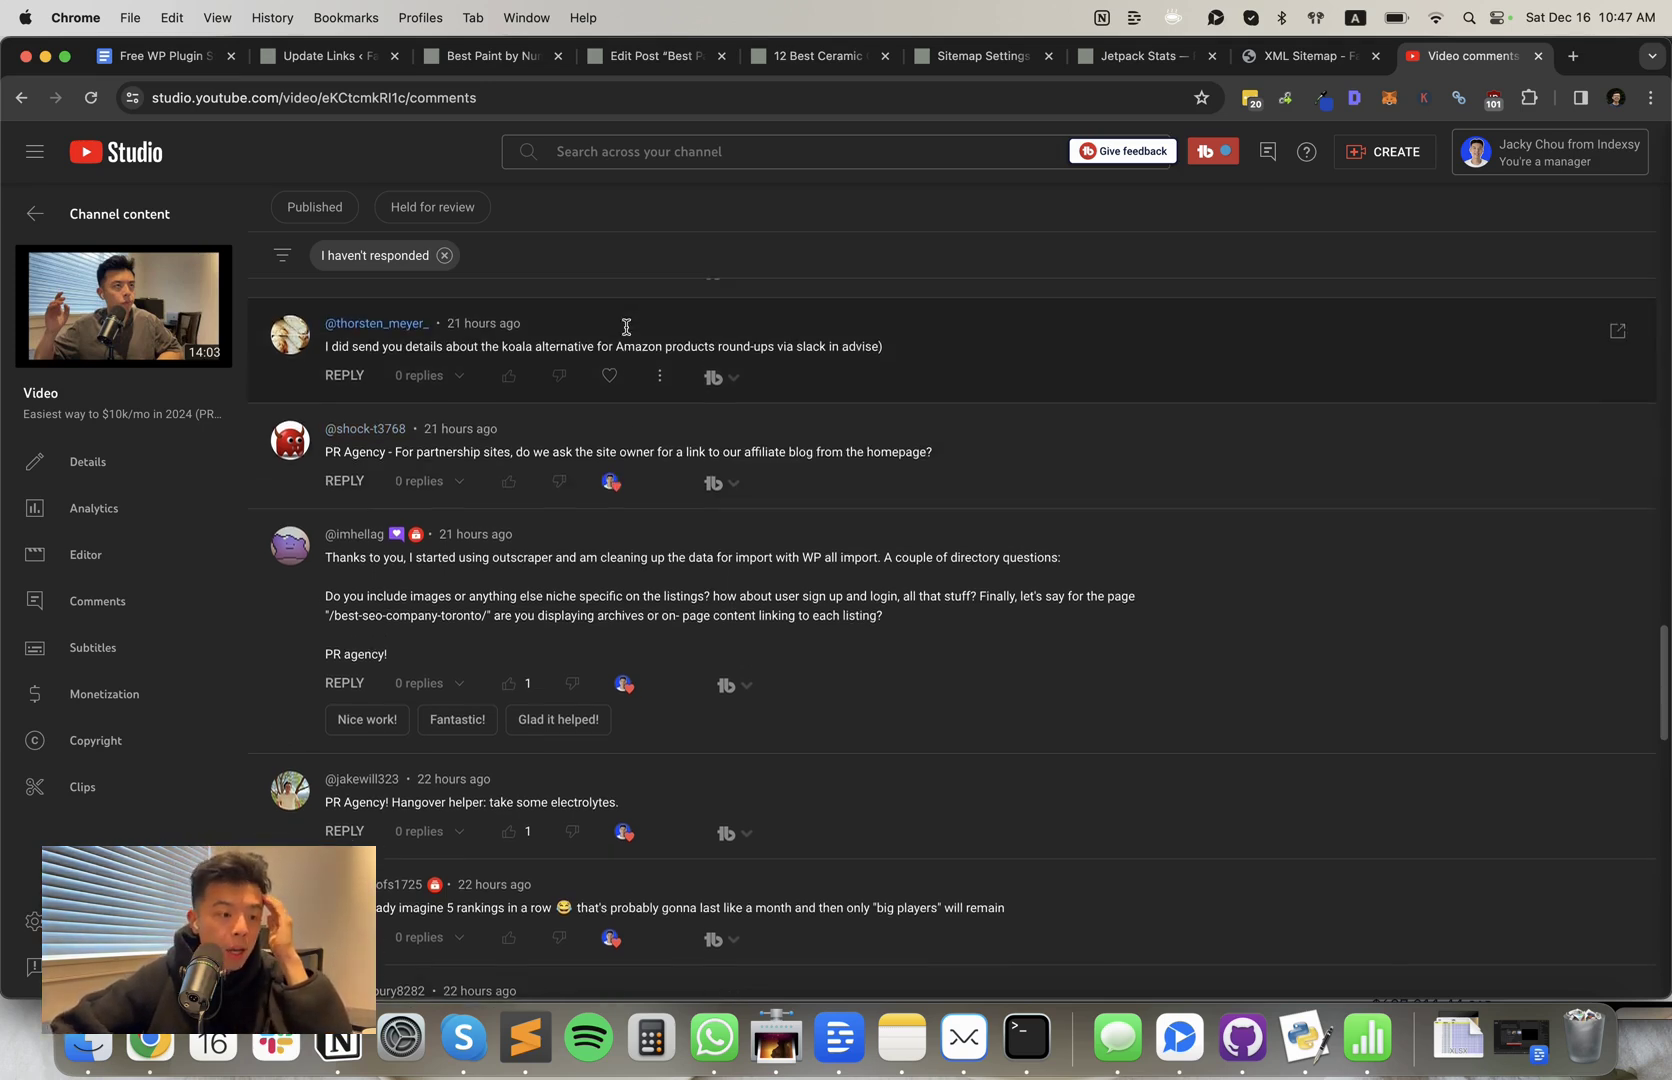
left_click(610, 375)
scroll(660, 385, "up", 1)
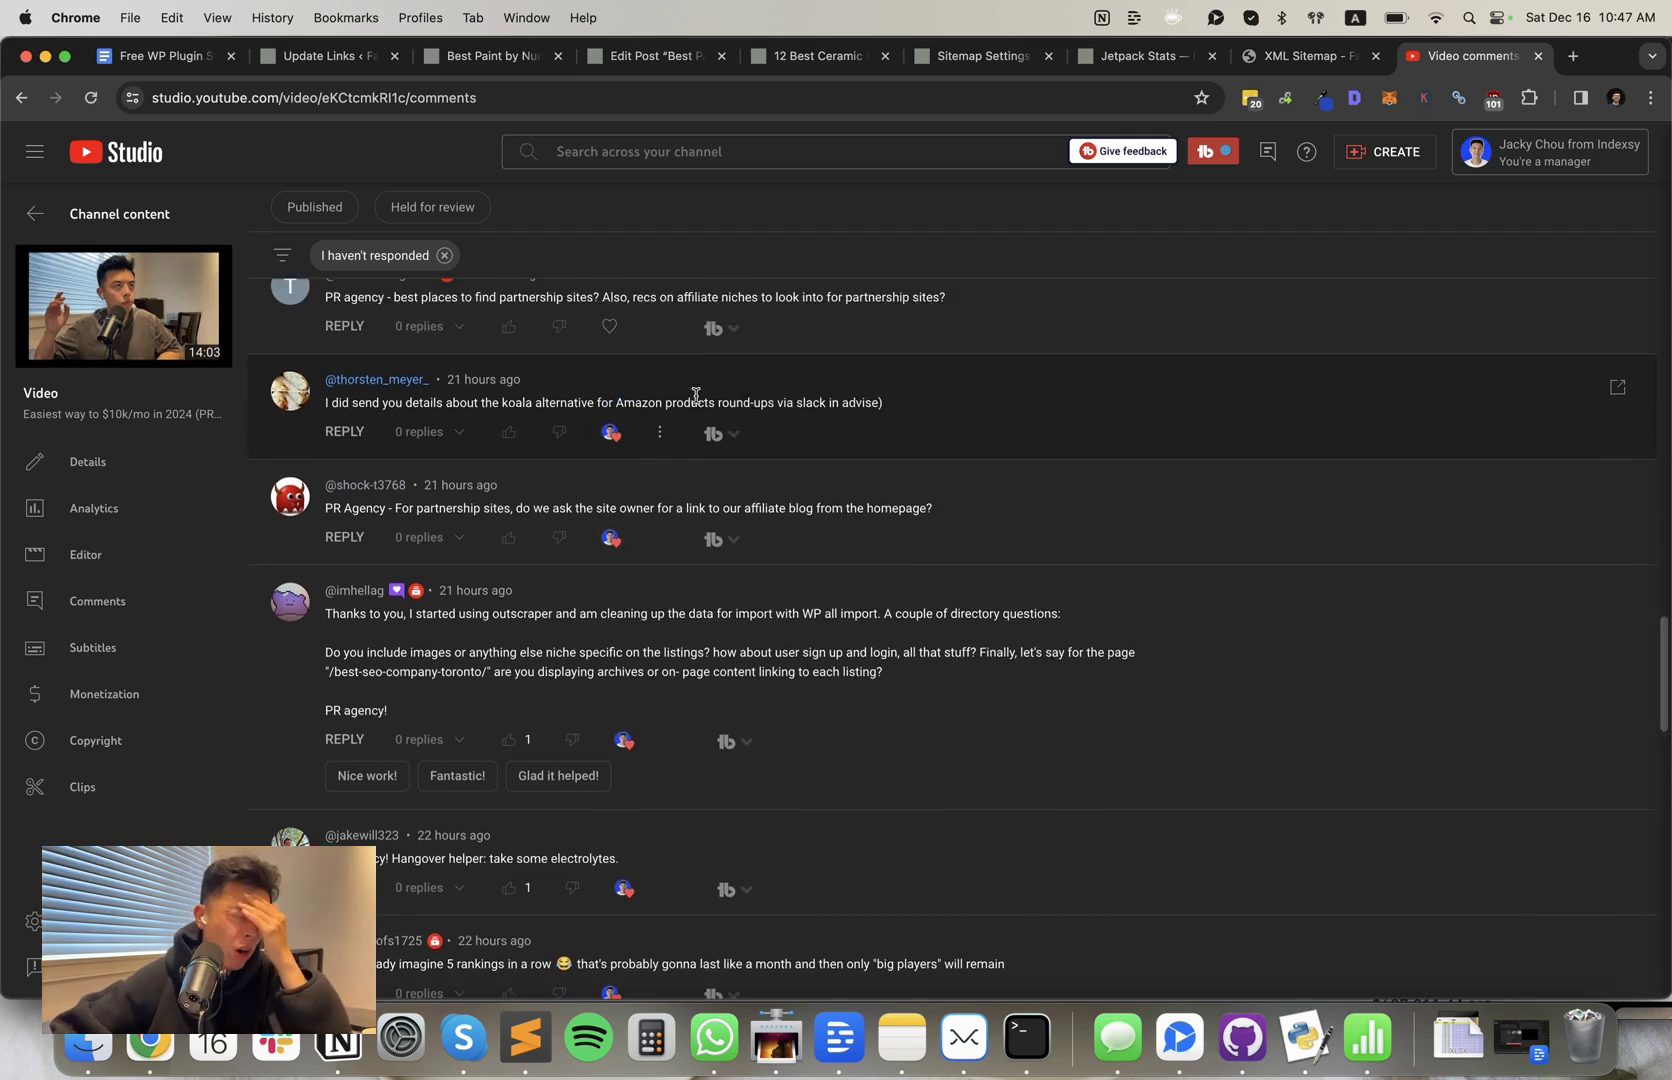
scroll(605, 410, "up", 1)
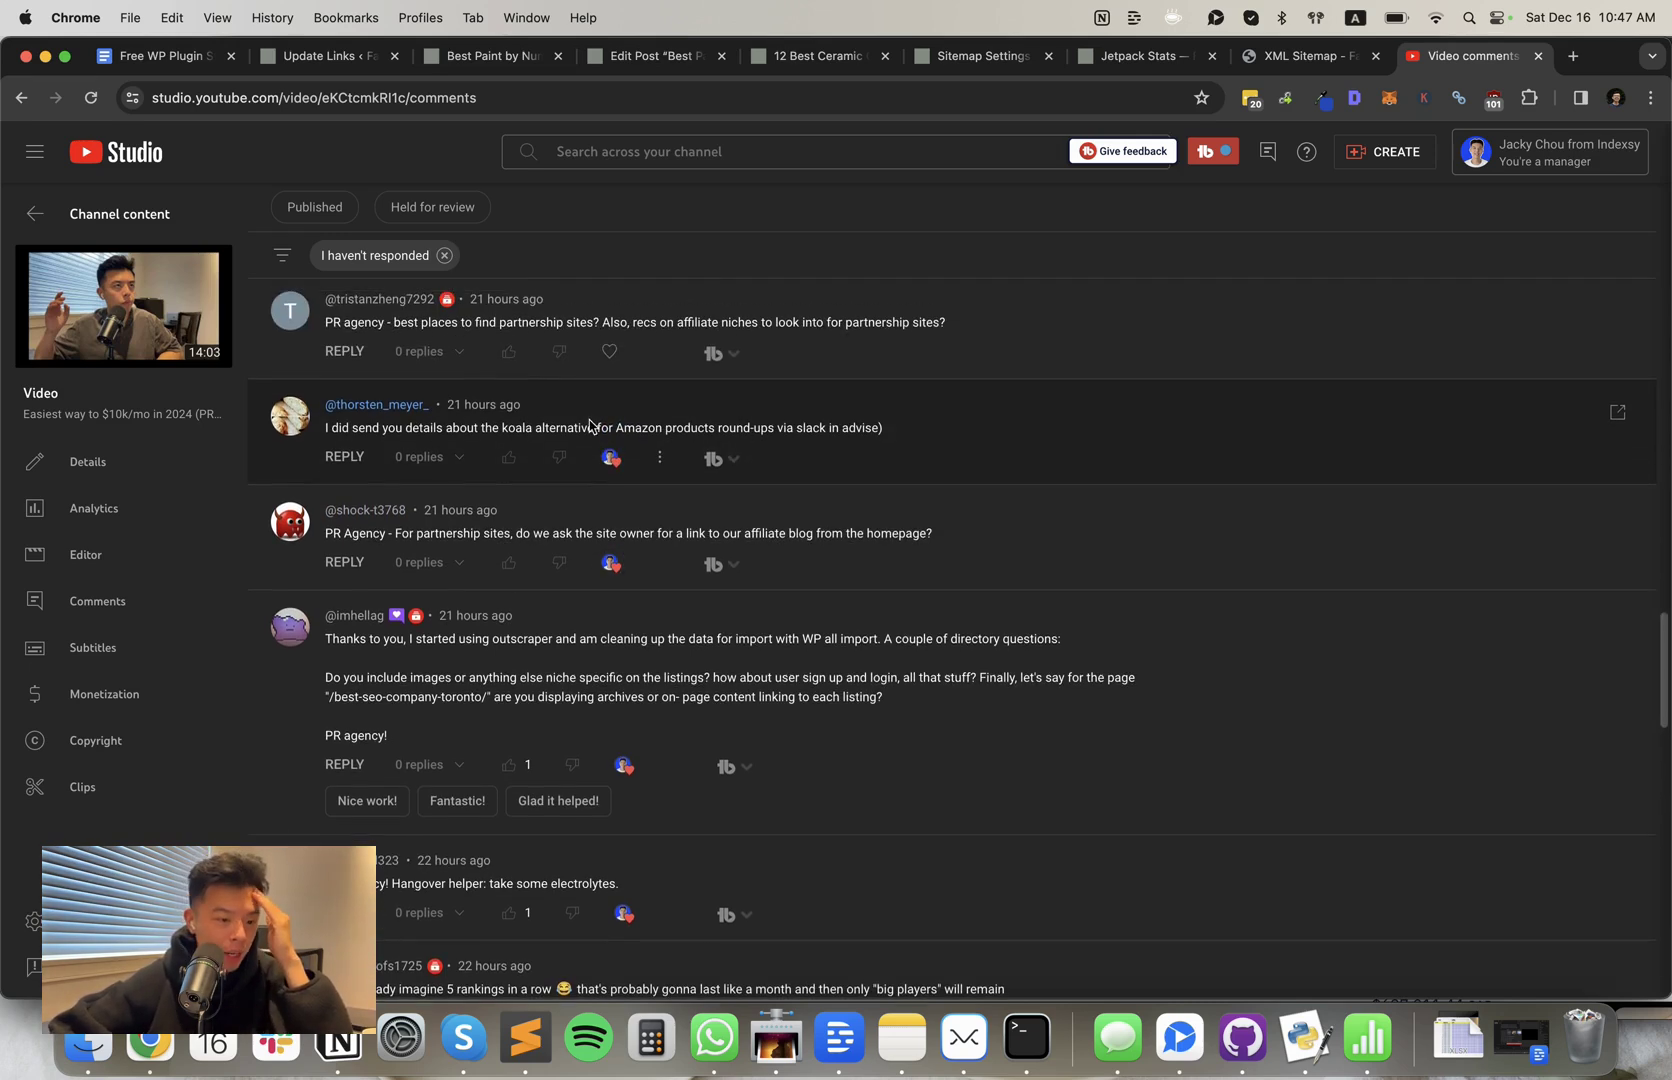
left_click(610, 352)
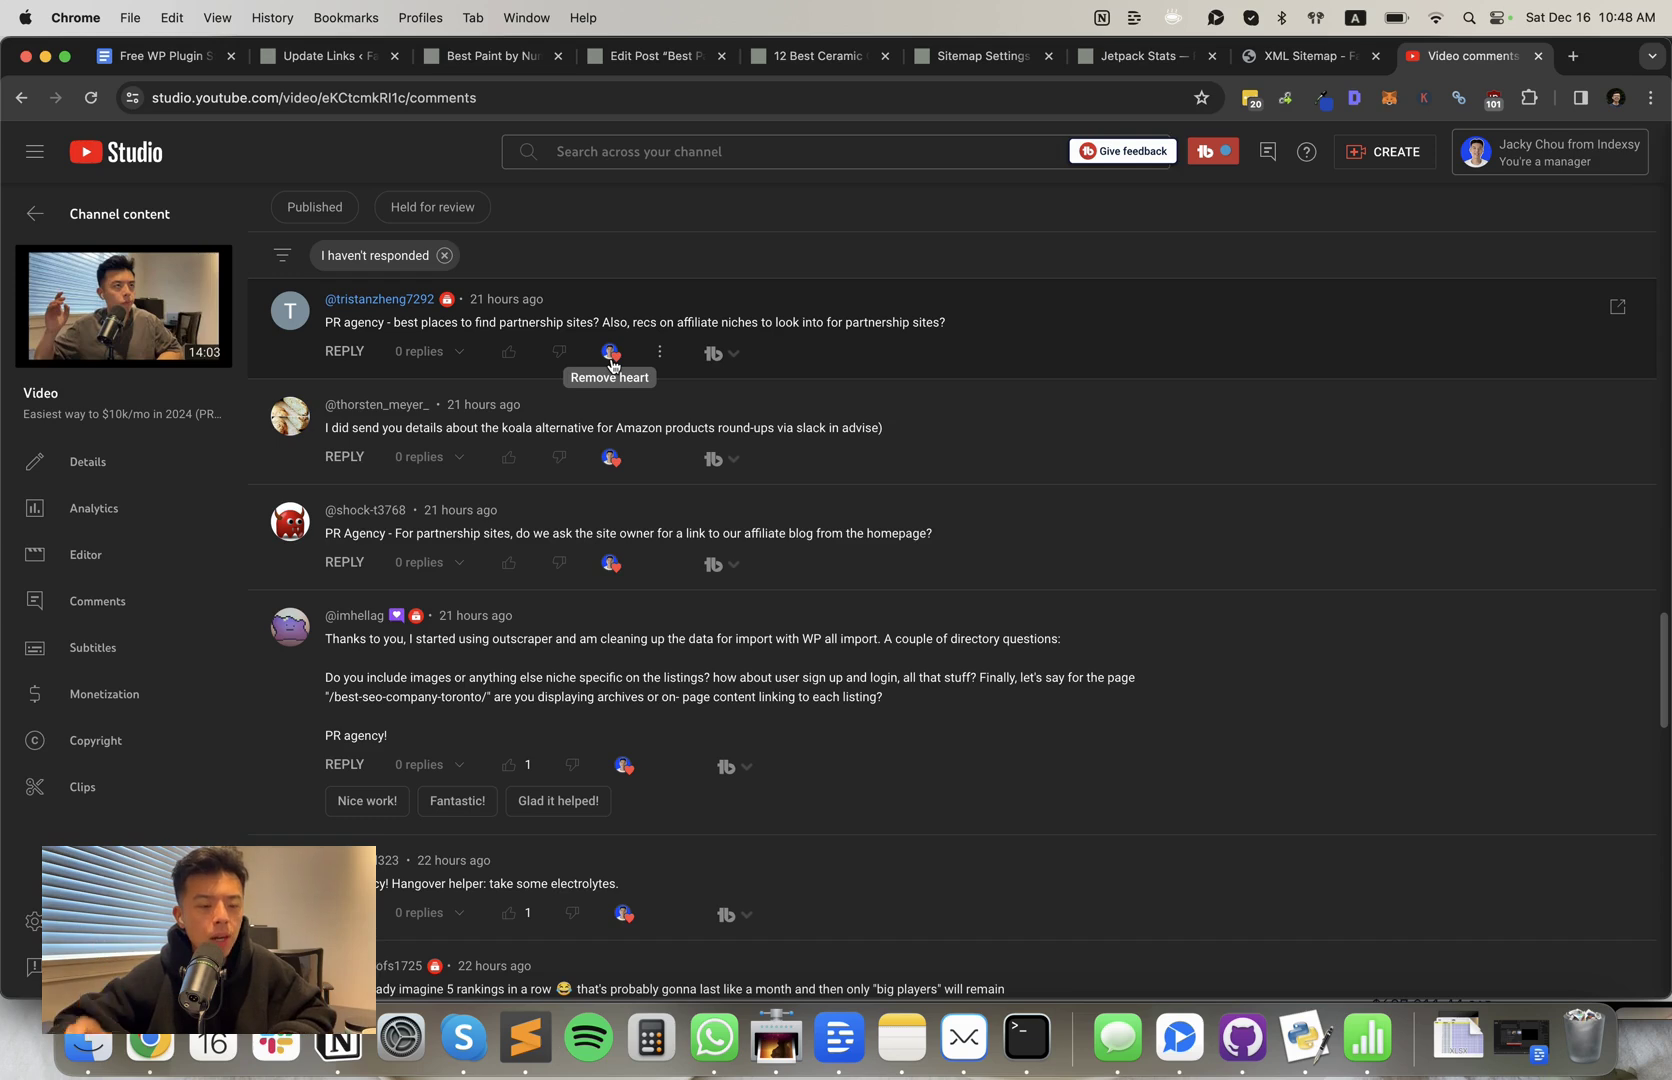
- Heart the all-caps PR AGENCY, hustle-genius, surprised, looking-into-this and Google Service Ads comments
scroll(612, 362, "up", 3)
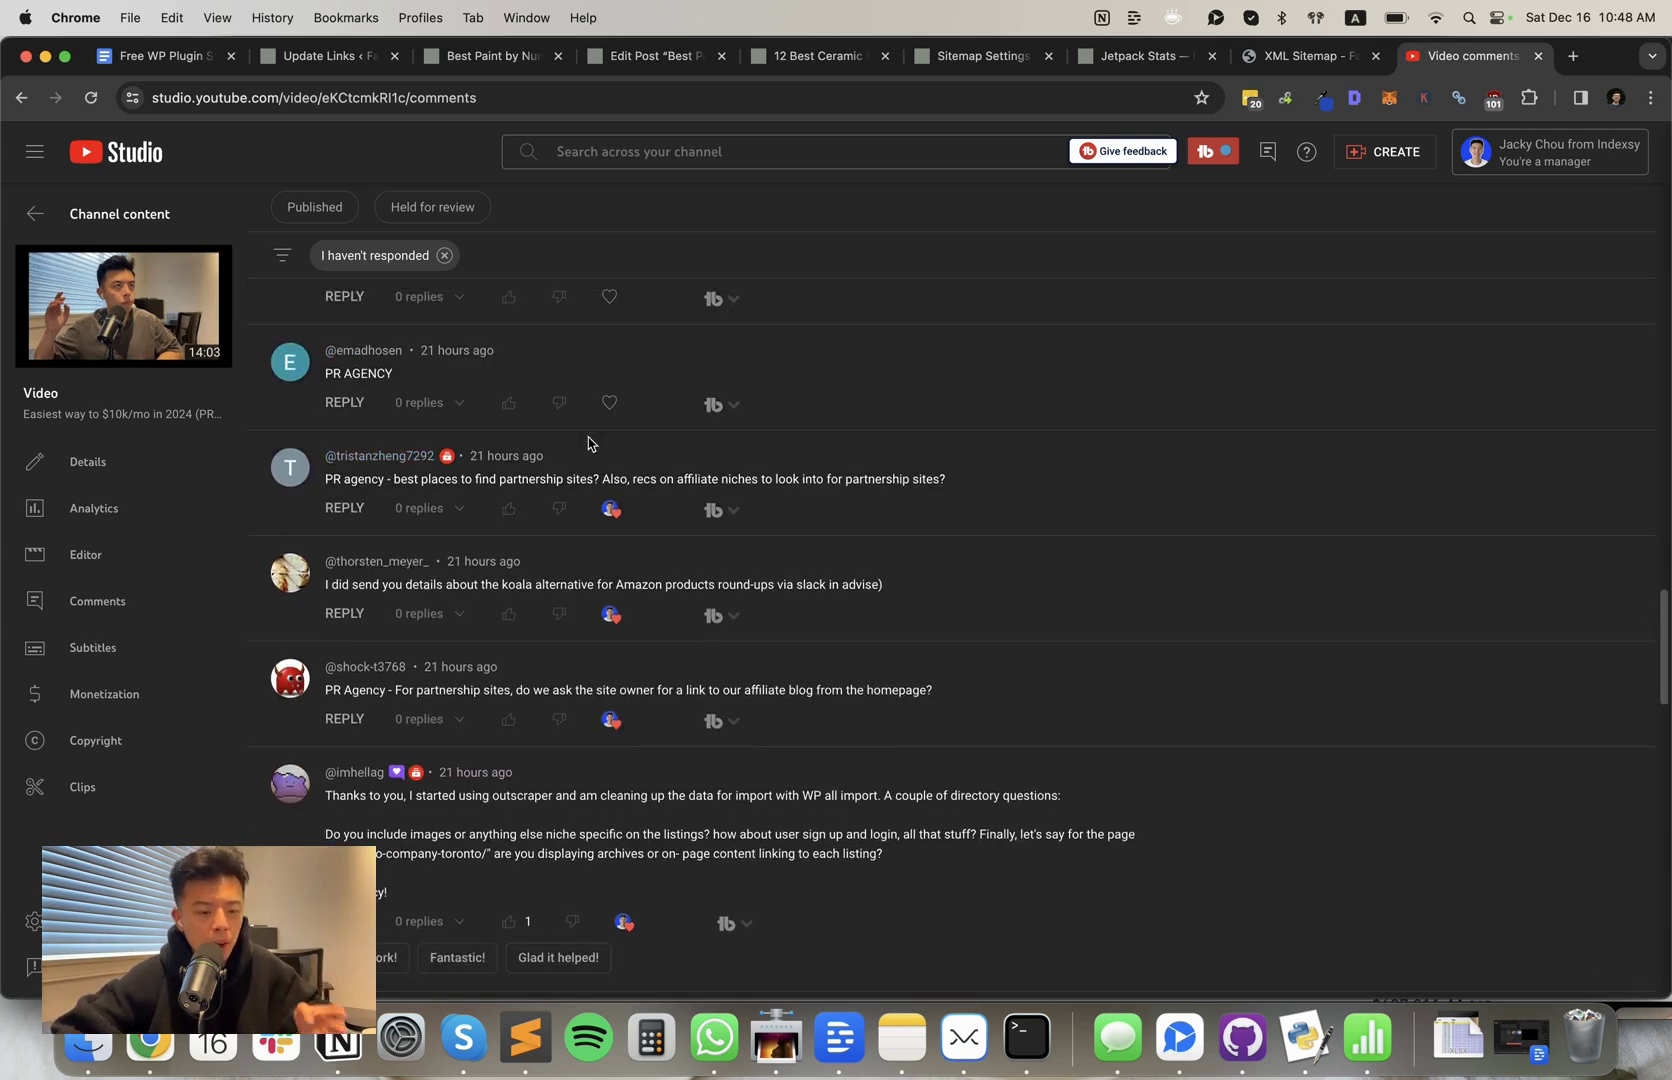
left_click(607, 404)
scroll(607, 415, "up", 2)
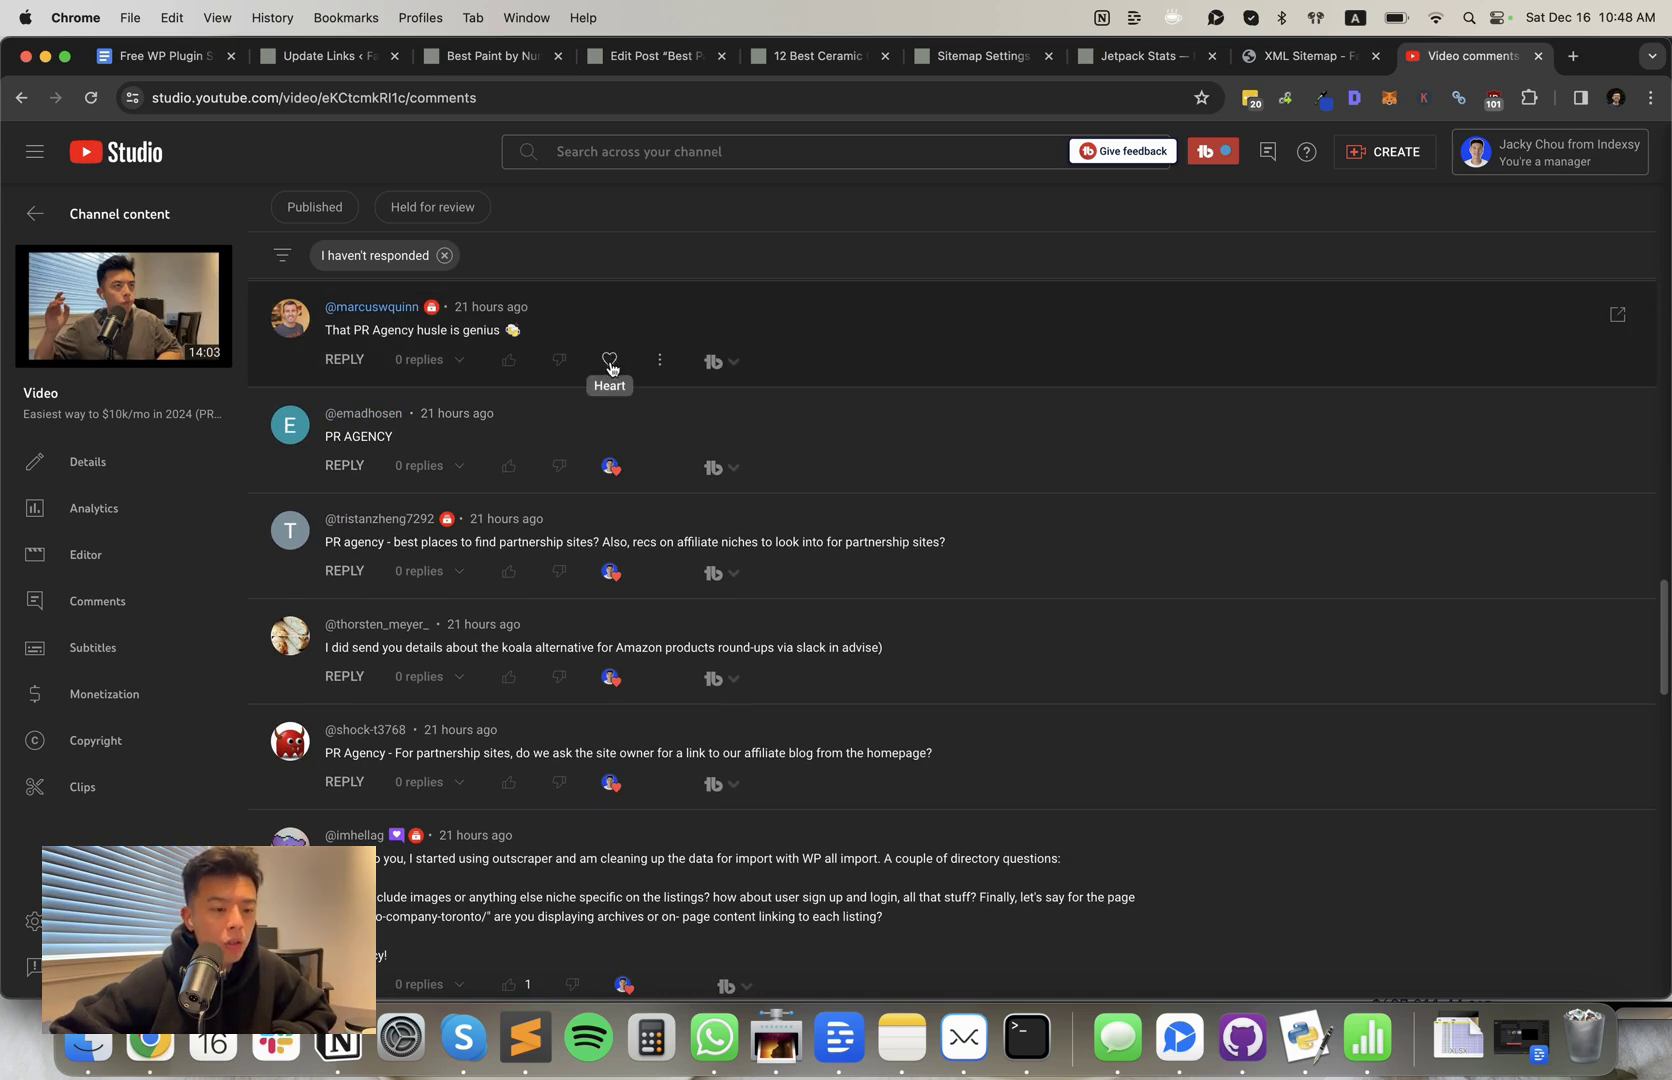
left_click(611, 364)
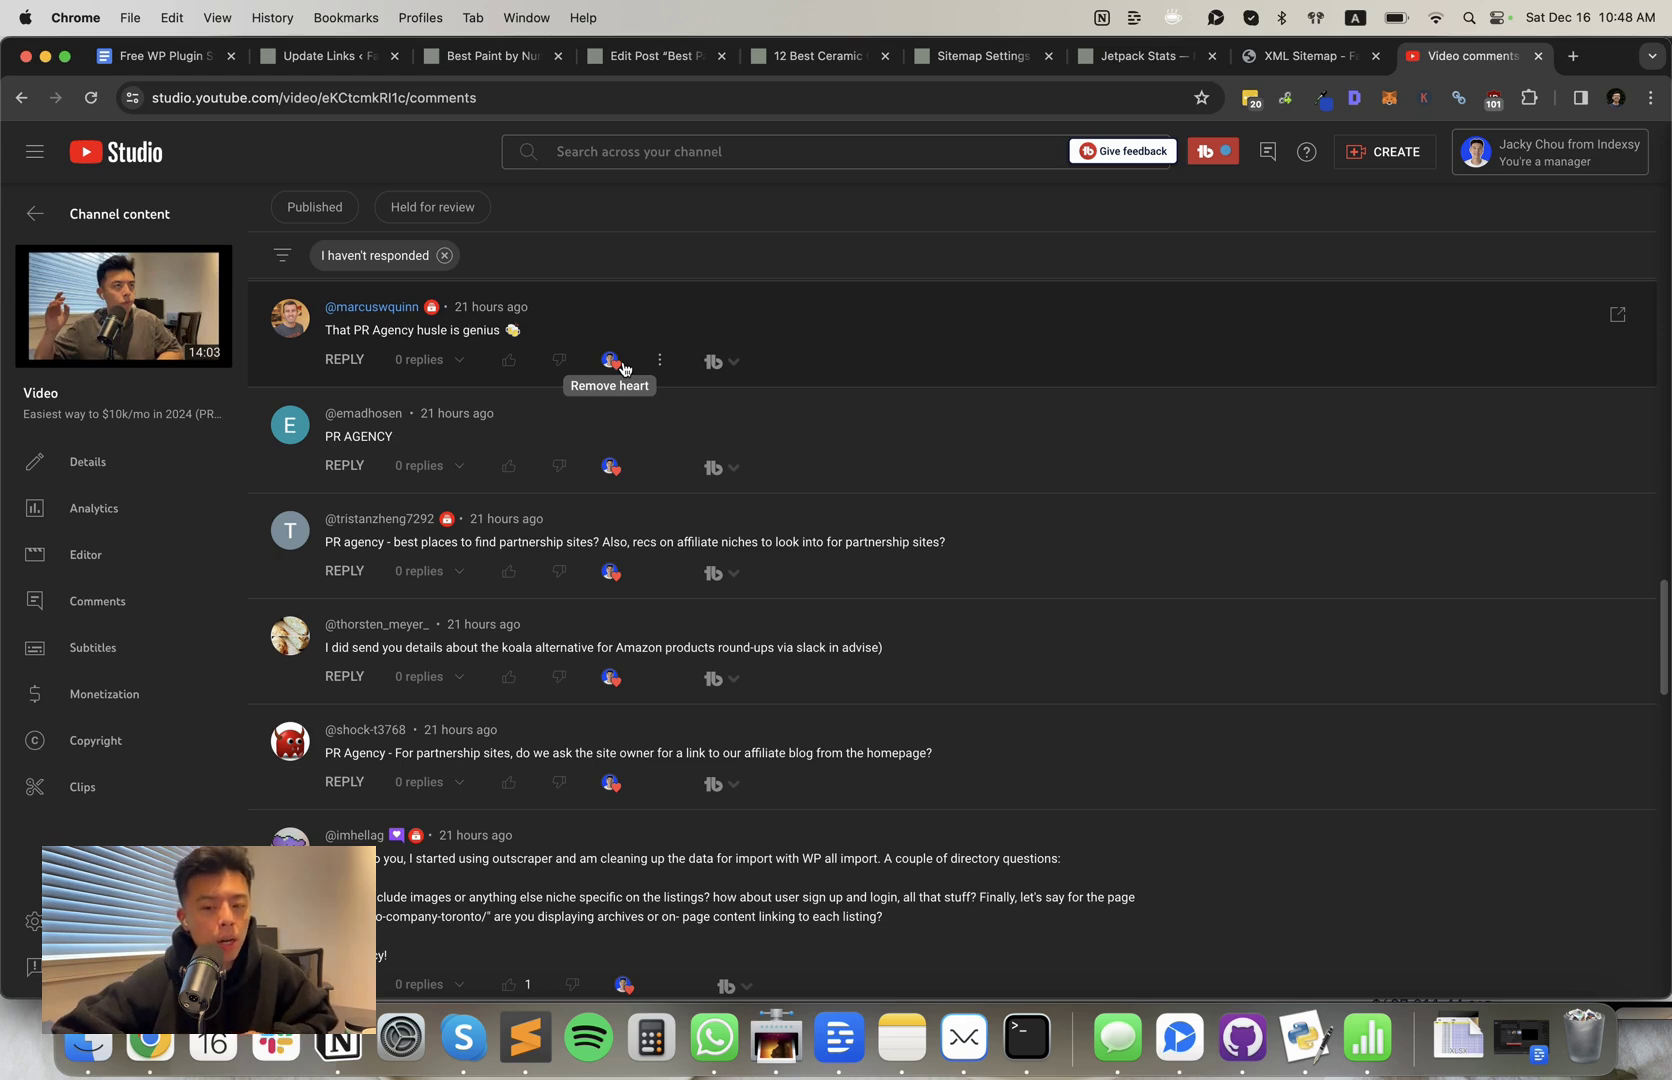
scroll(620, 372, "up", 3)
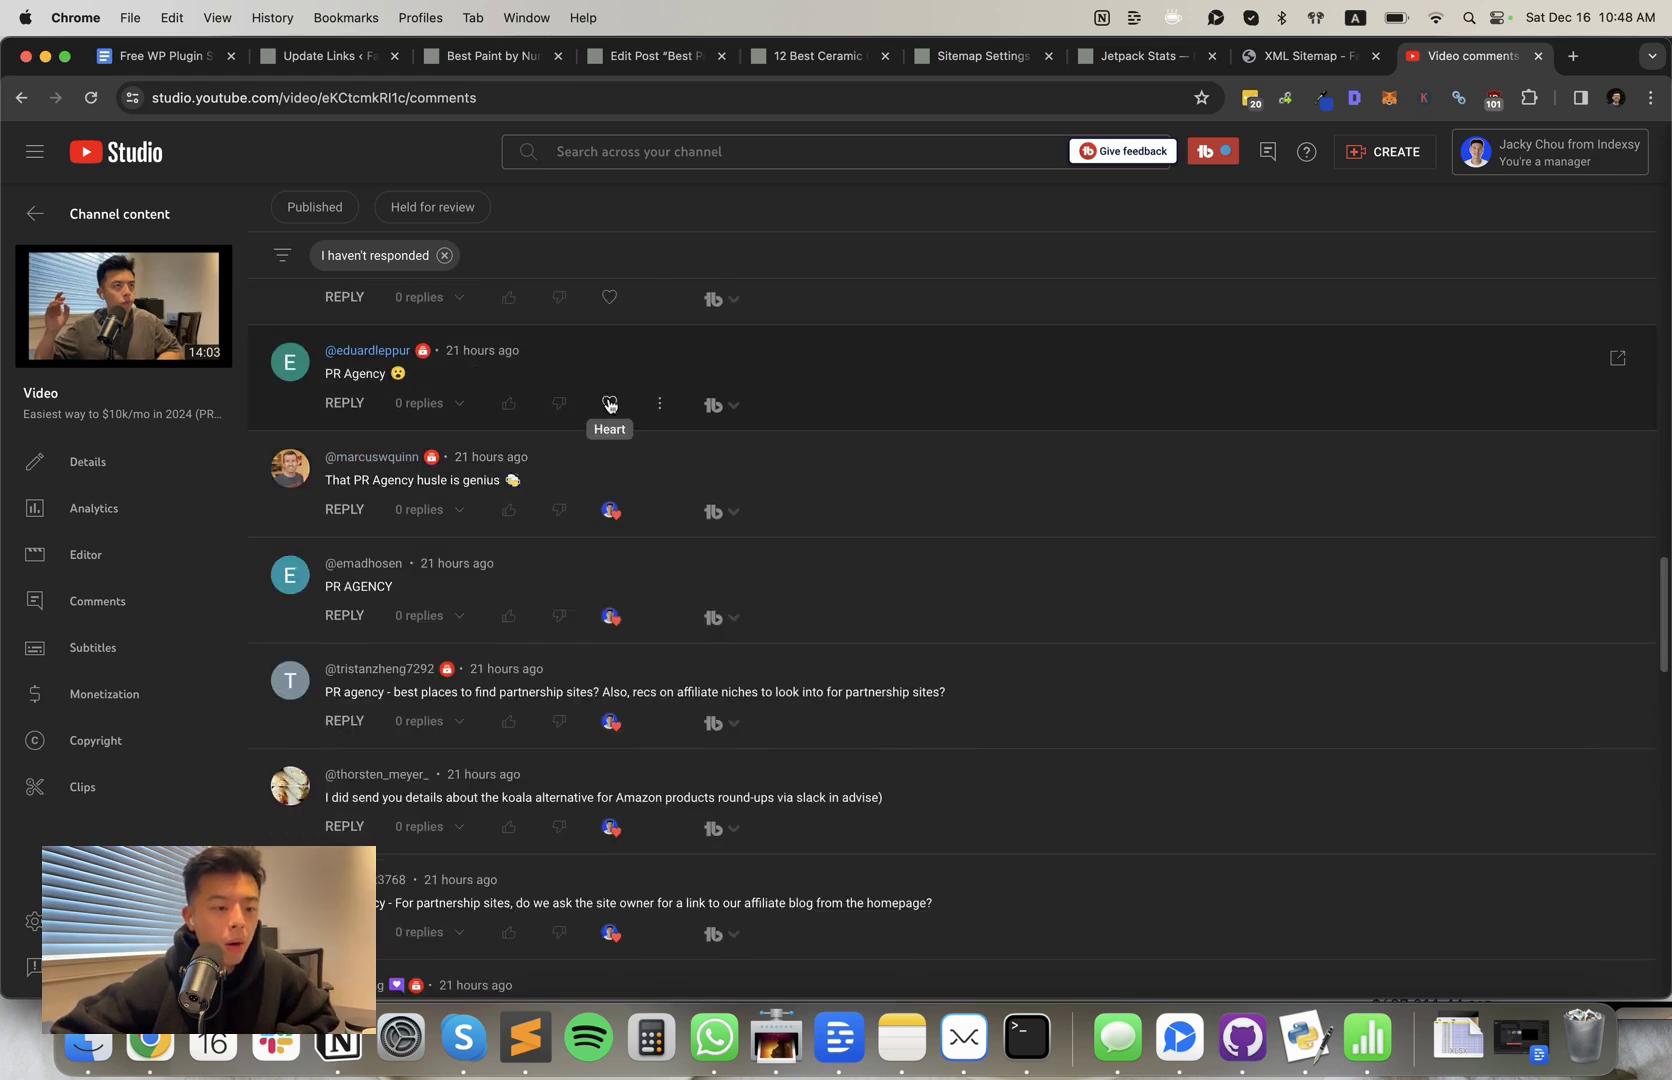
left_click(609, 403)
scroll(609, 403, "up", 1)
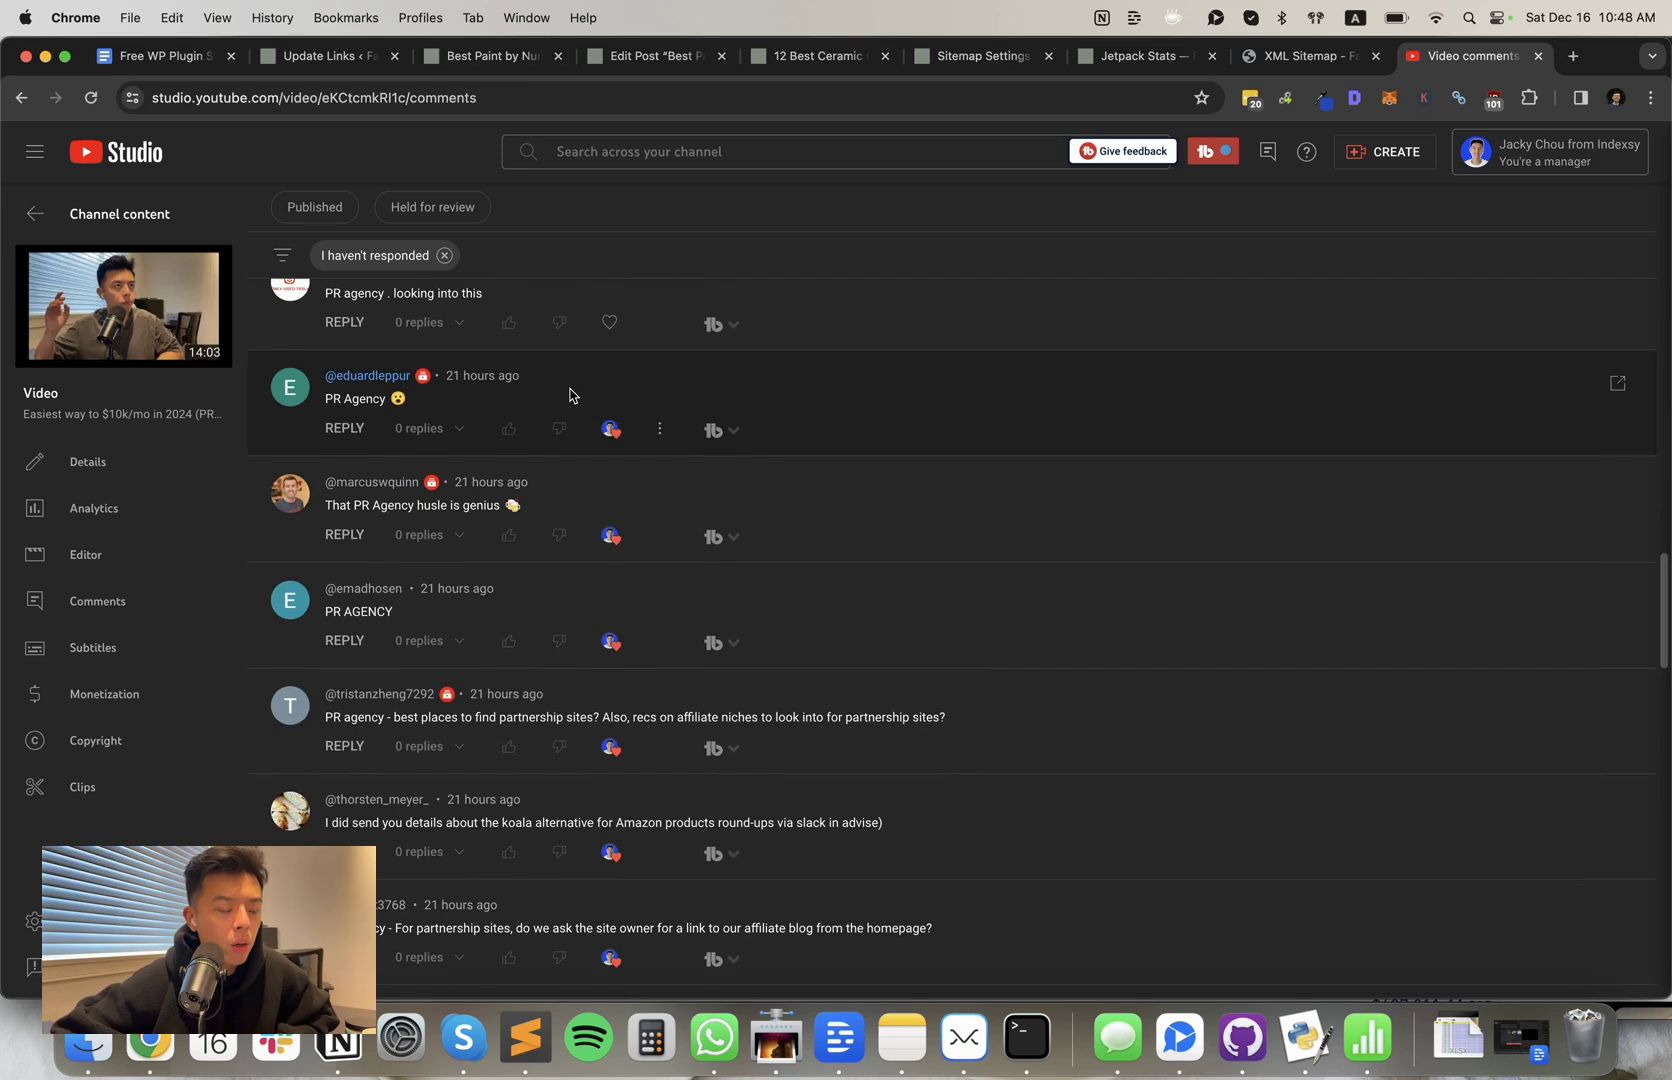
scroll(571, 360, "up", 1)
left_click(614, 352)
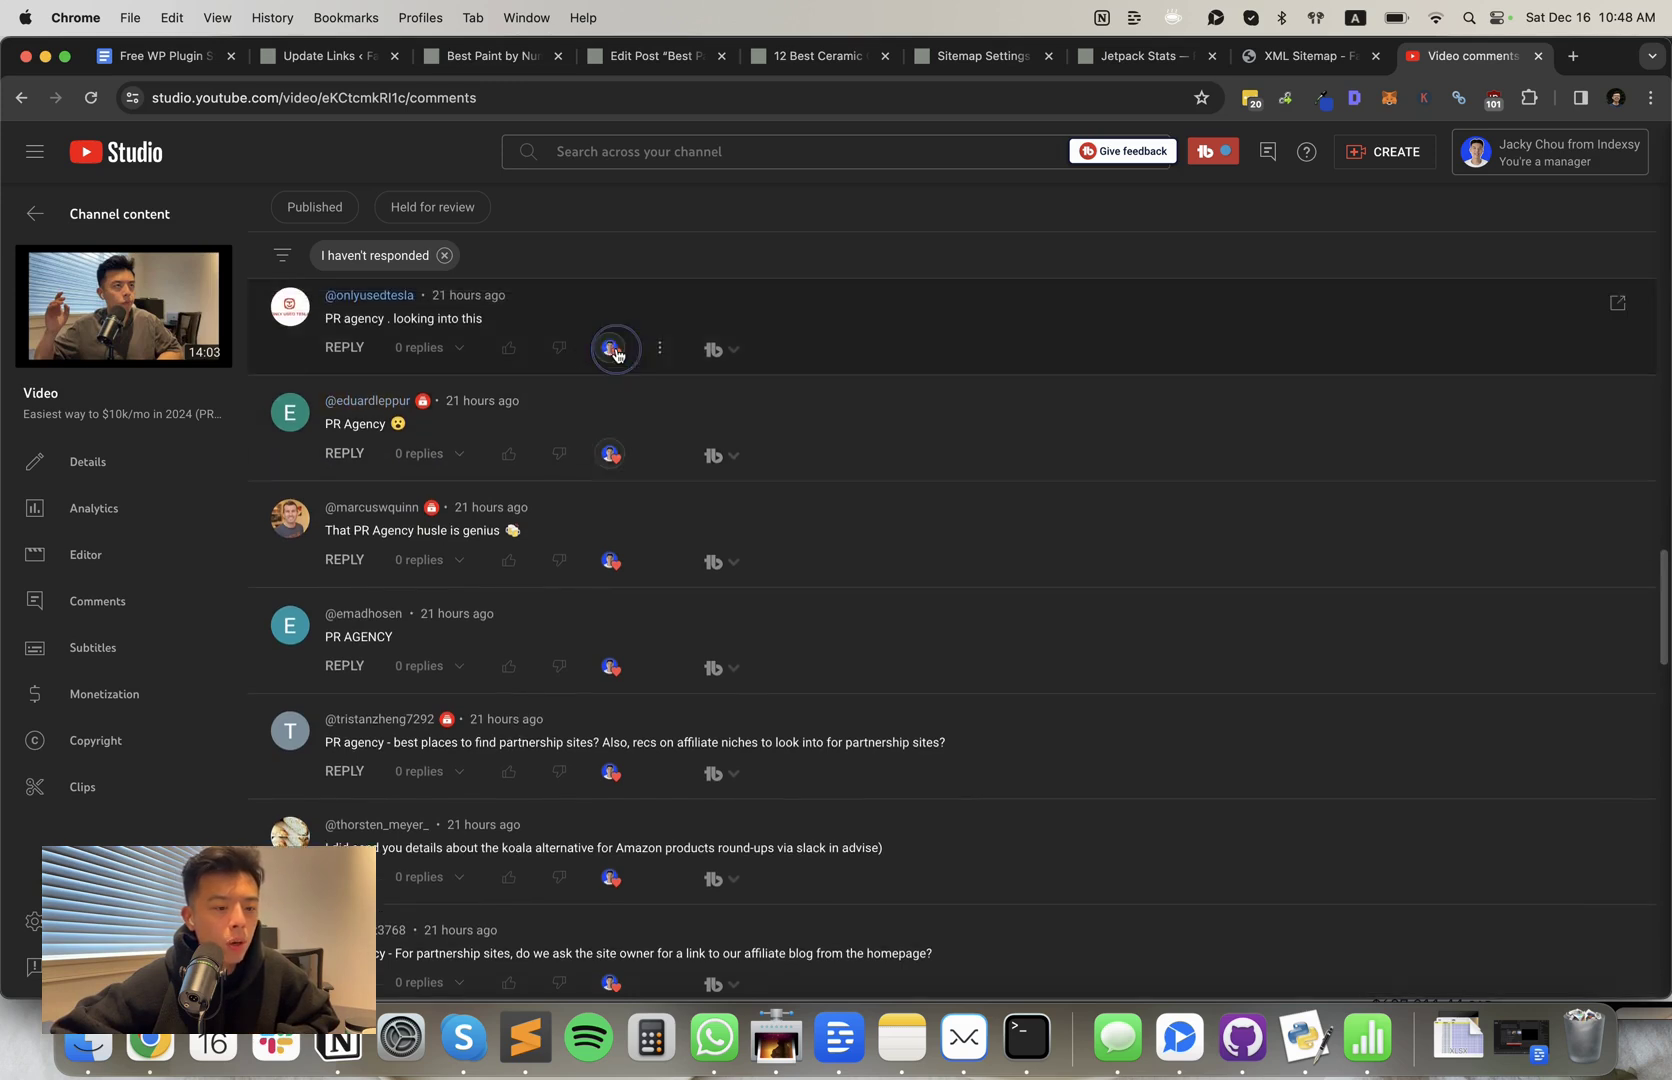
scroll(615, 358, "up", 4)
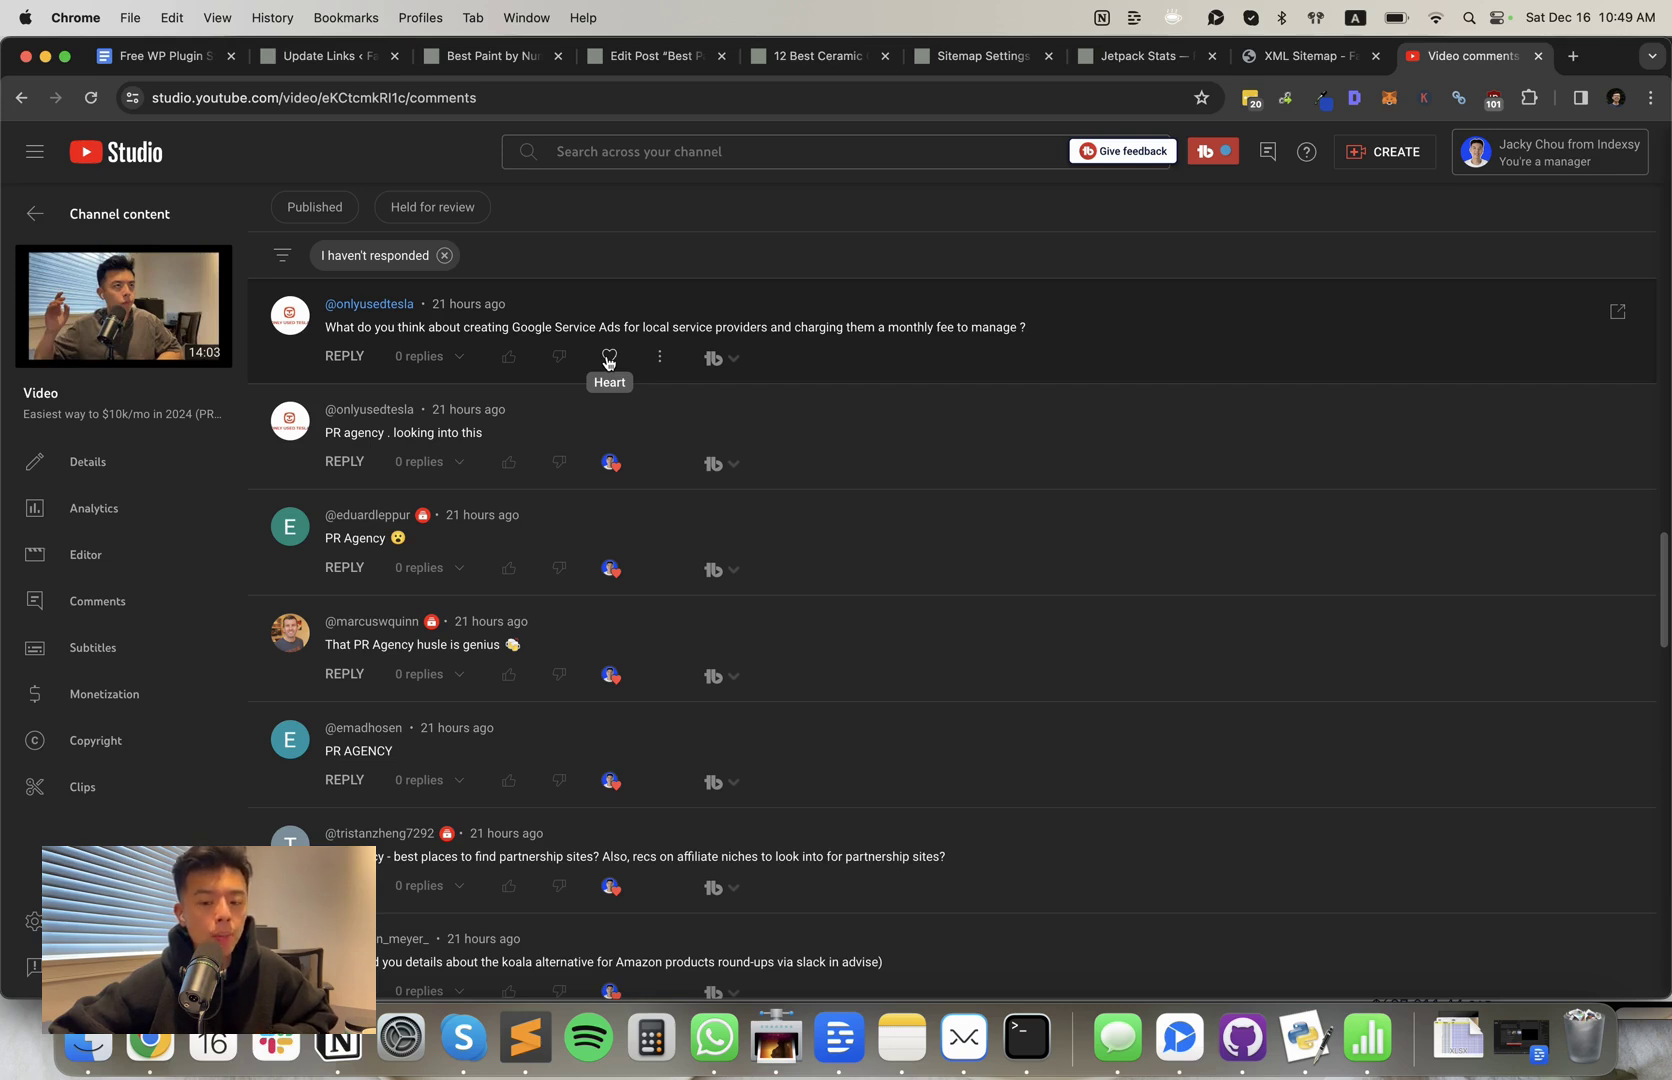
left_click(608, 358)
scroll(609, 360, "up", 1)
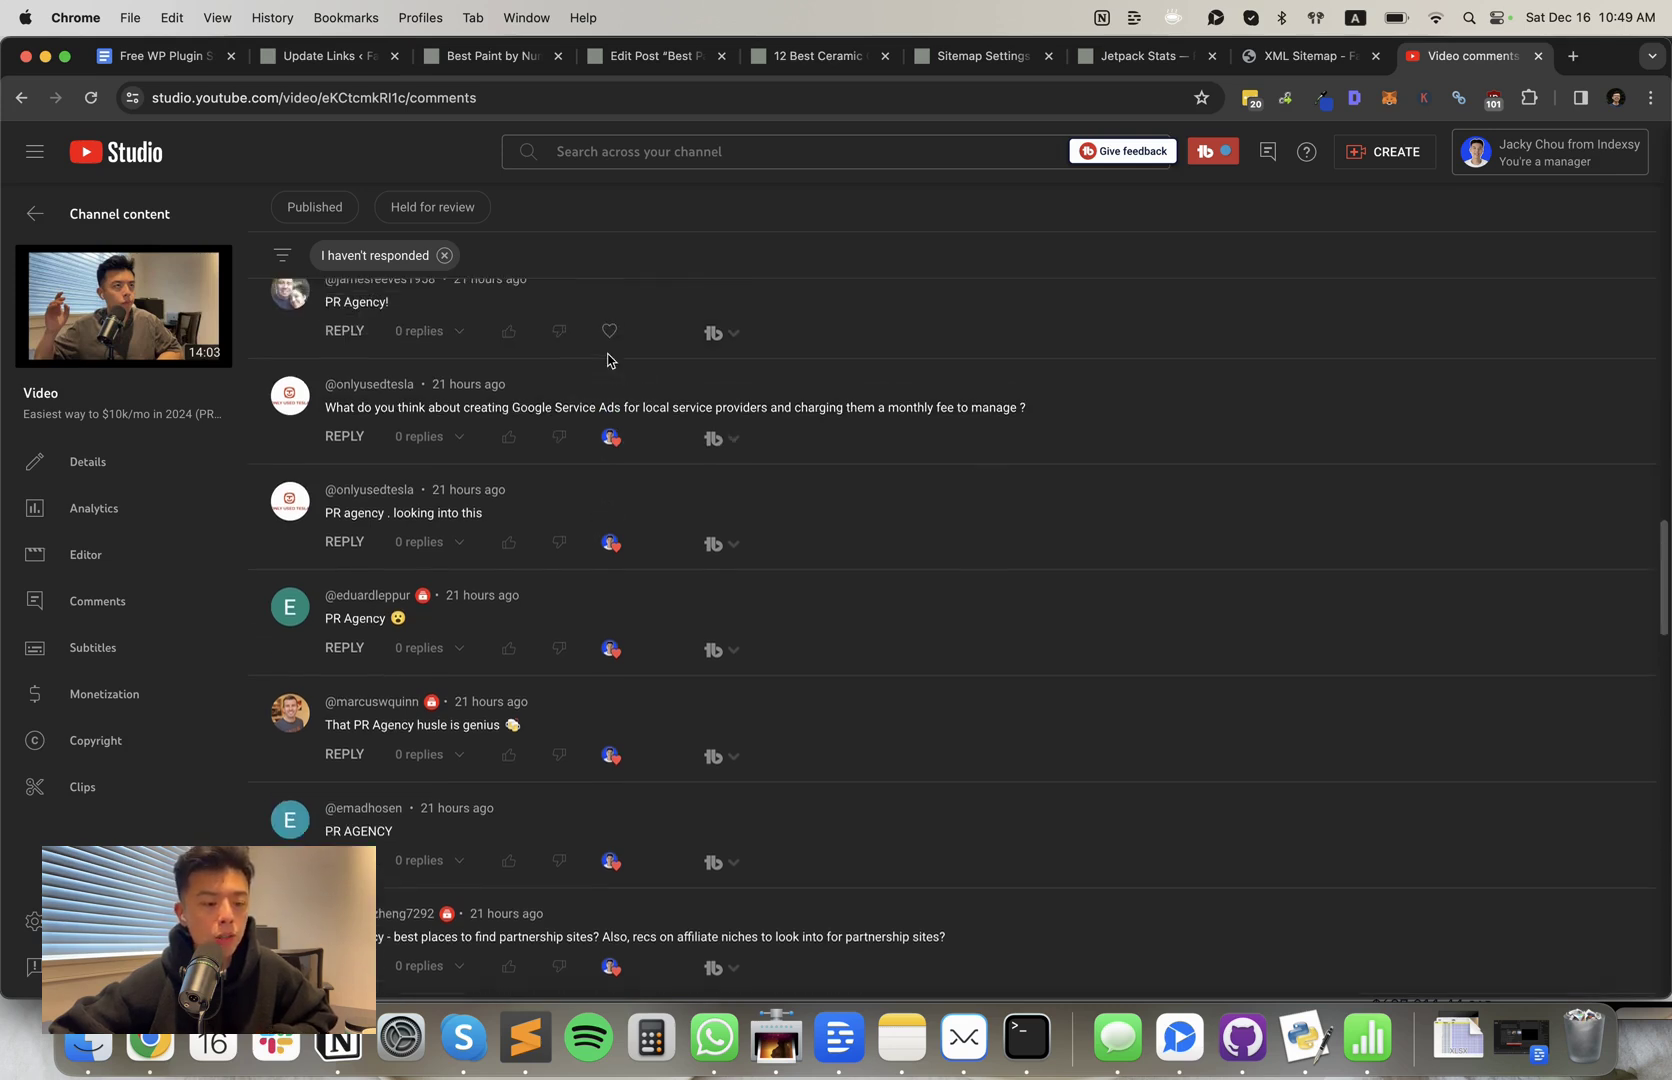
- Heart the short 'PR Agency!' reply and the 'What rank tracking software' question
left_click(609, 358)
scroll(610, 360, "up", 1)
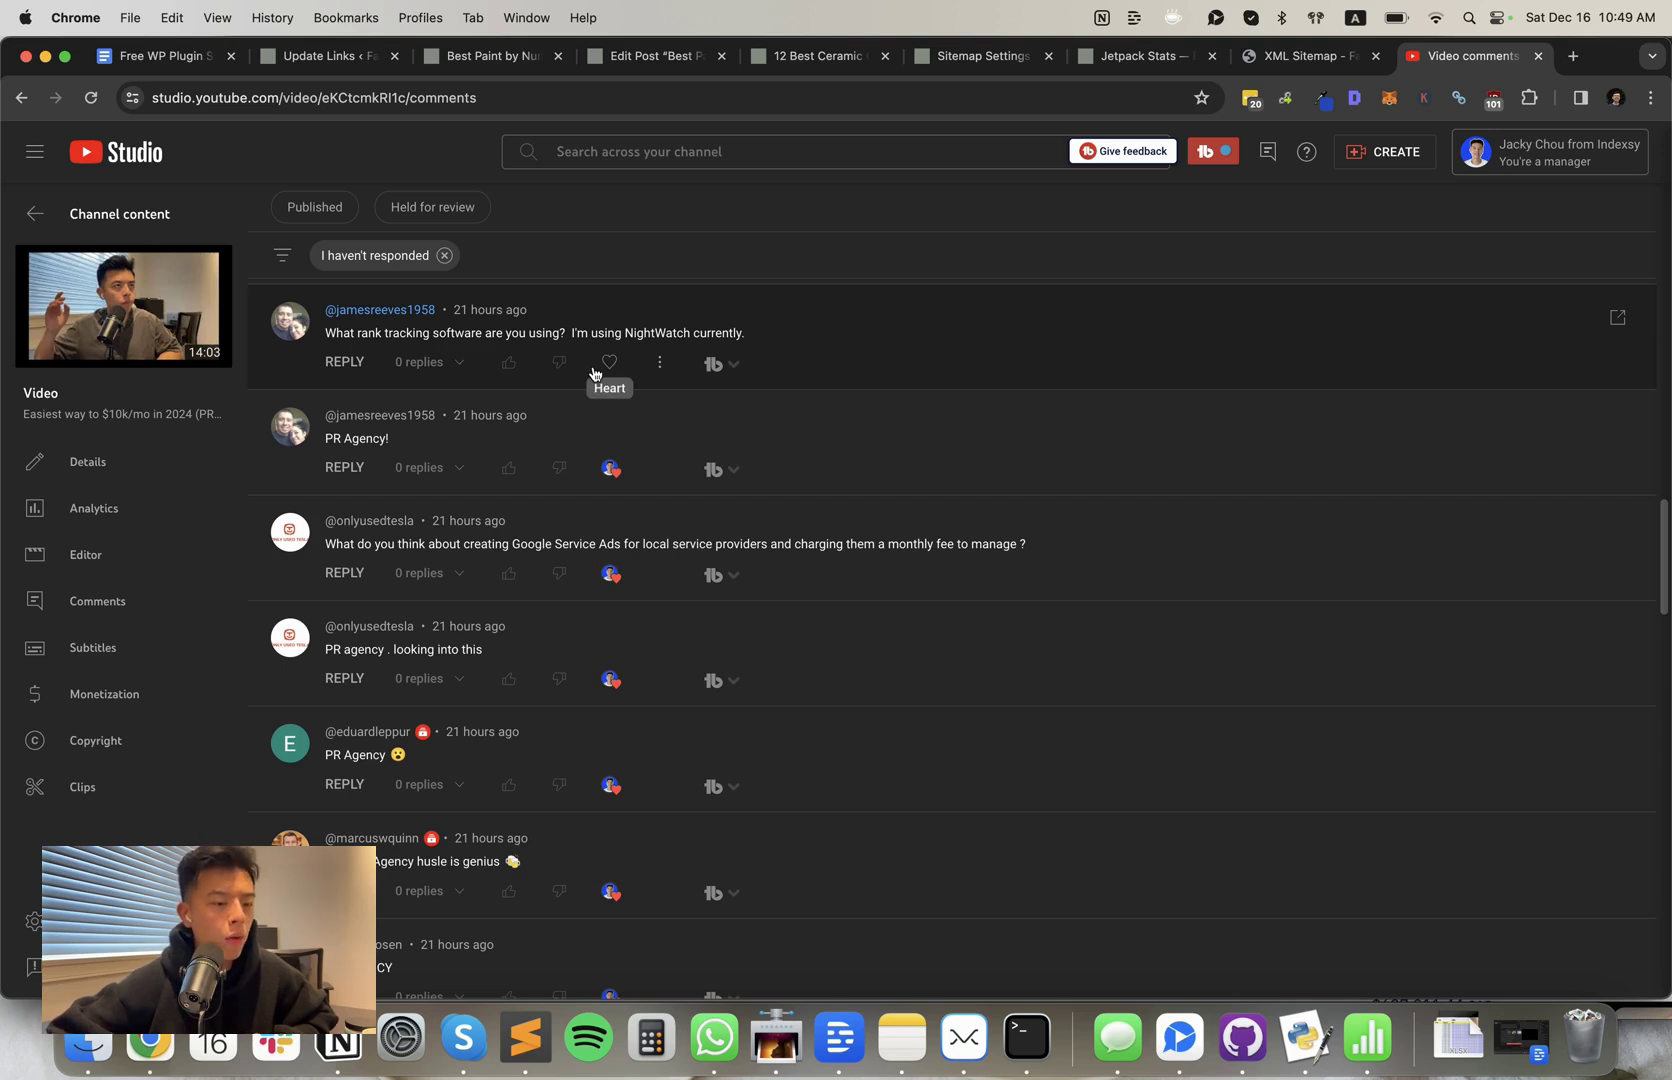
left_click(594, 373)
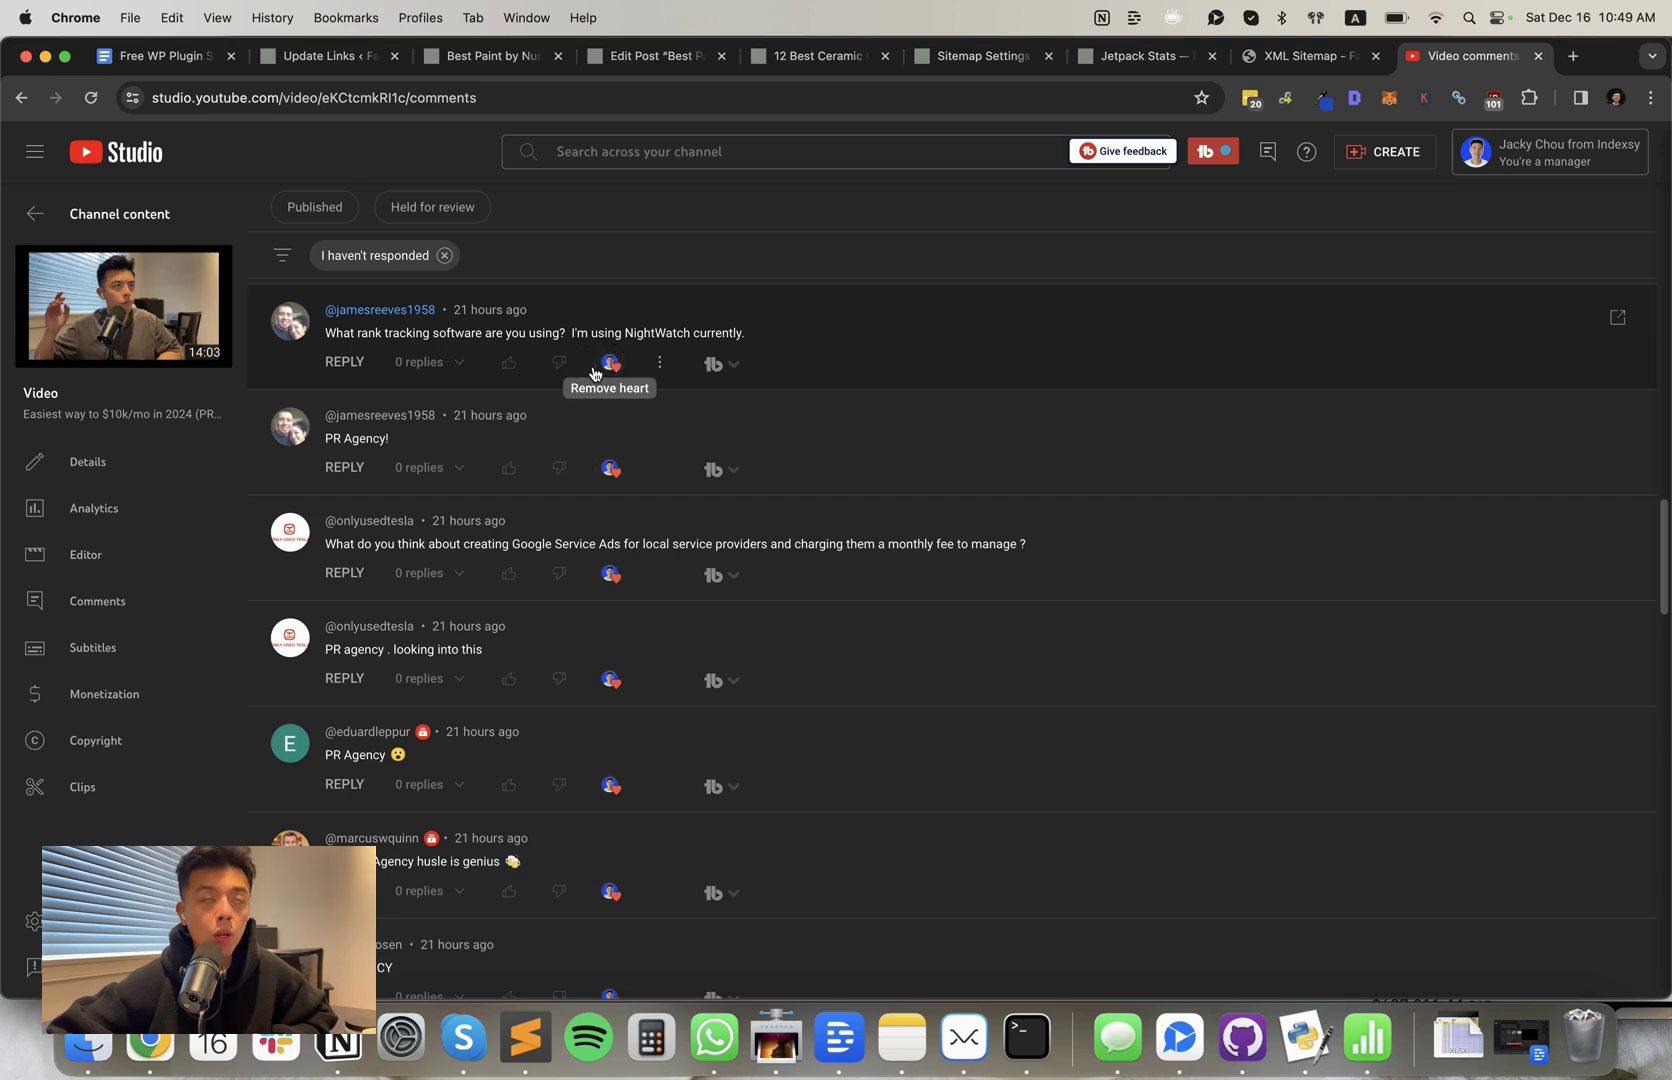